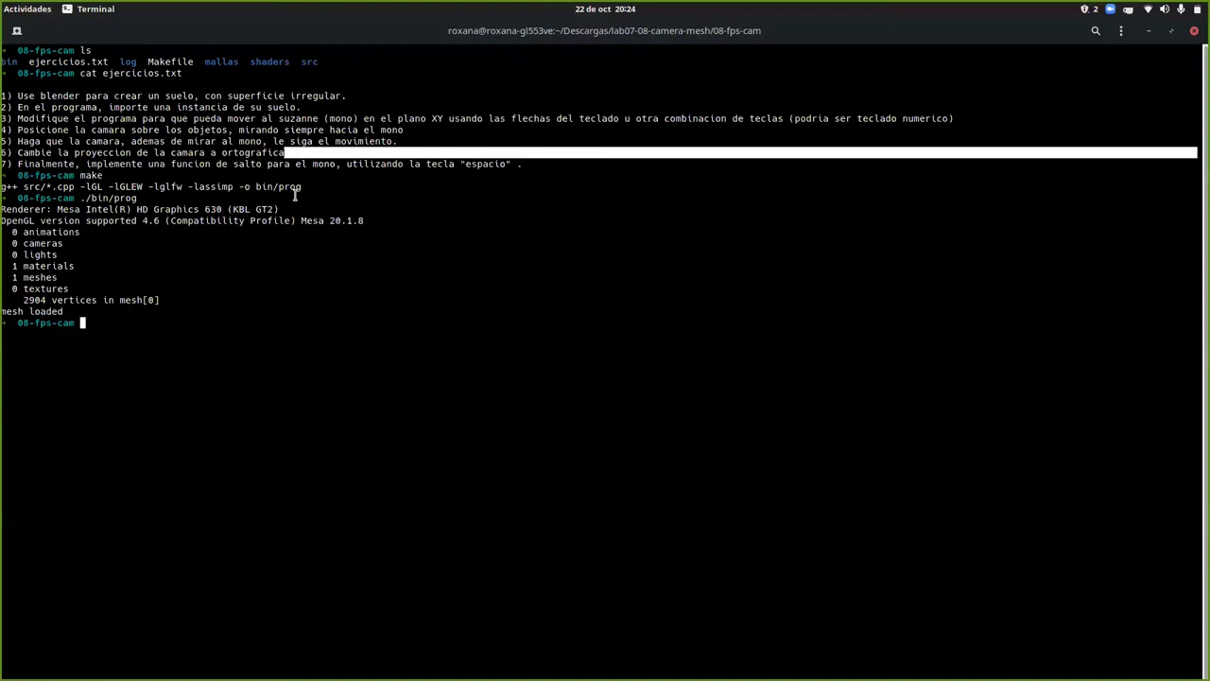
- Try to install Blender with the command sudo pacman -Sy blender, then abort it at the password request
text(pacman -Sy blender)
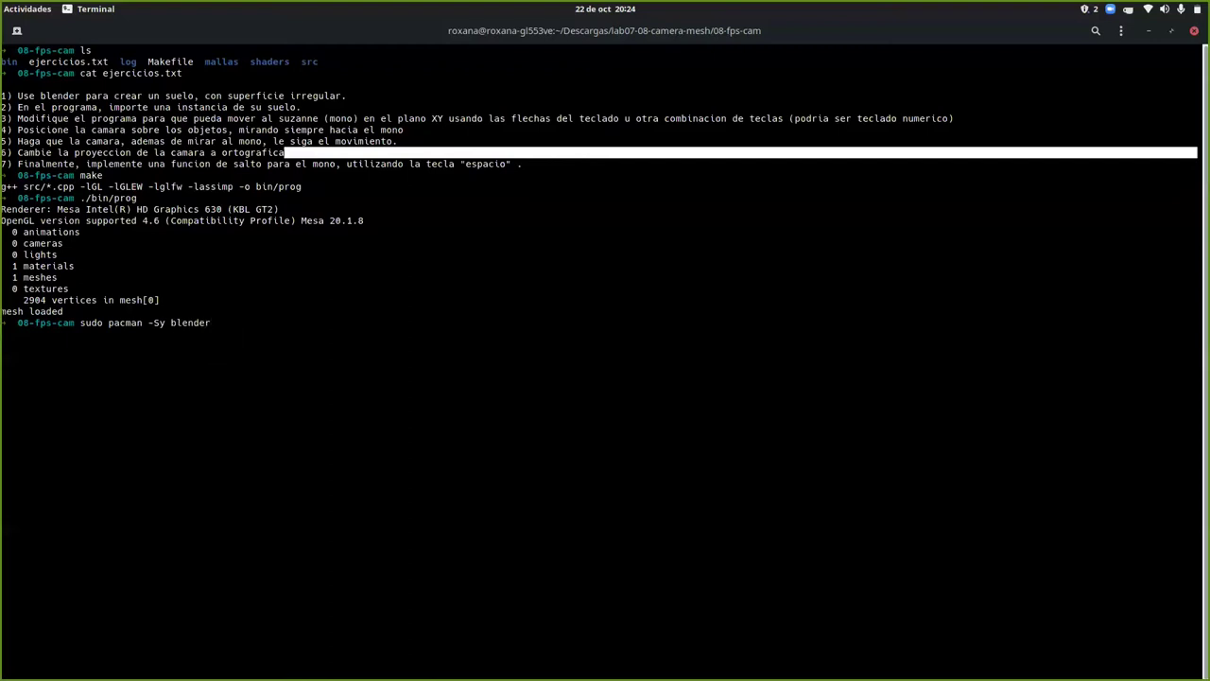
key(Return)
key(Return)
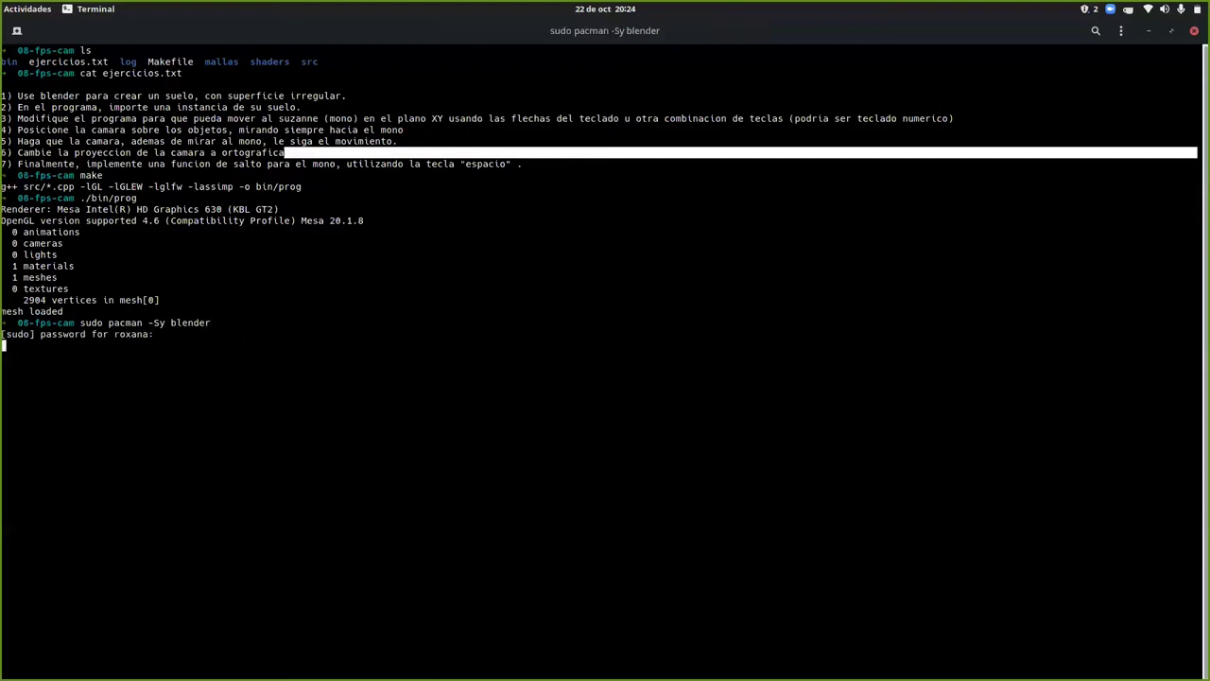
key(ctrl+c)
key(ctrl+c)
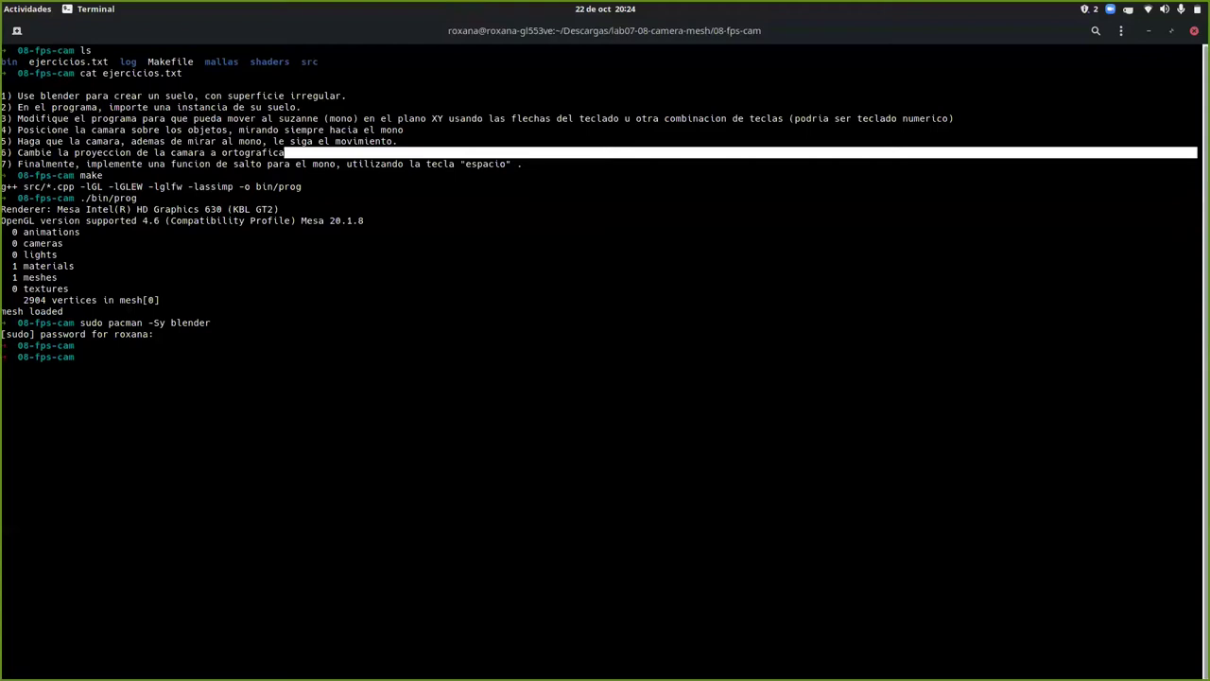
text(sudo apt install blender)
key(BackSpace)
key(BackSpace)
key(BackSpace)
key(BackSpace)
key(BackSpace)
key(BackSpace)
key(BackSpace)
key(BackSpace)
key(BackSpace)
key(BackSpace)
key(BackSpace)
key(BackSpace)
key(BackSpace)
key(BackSpace)
key(BackSpace)
key(BackSpace)
key(BackSpace)
key(BackSpace)
key(BackSpace)
key(BackSpace)
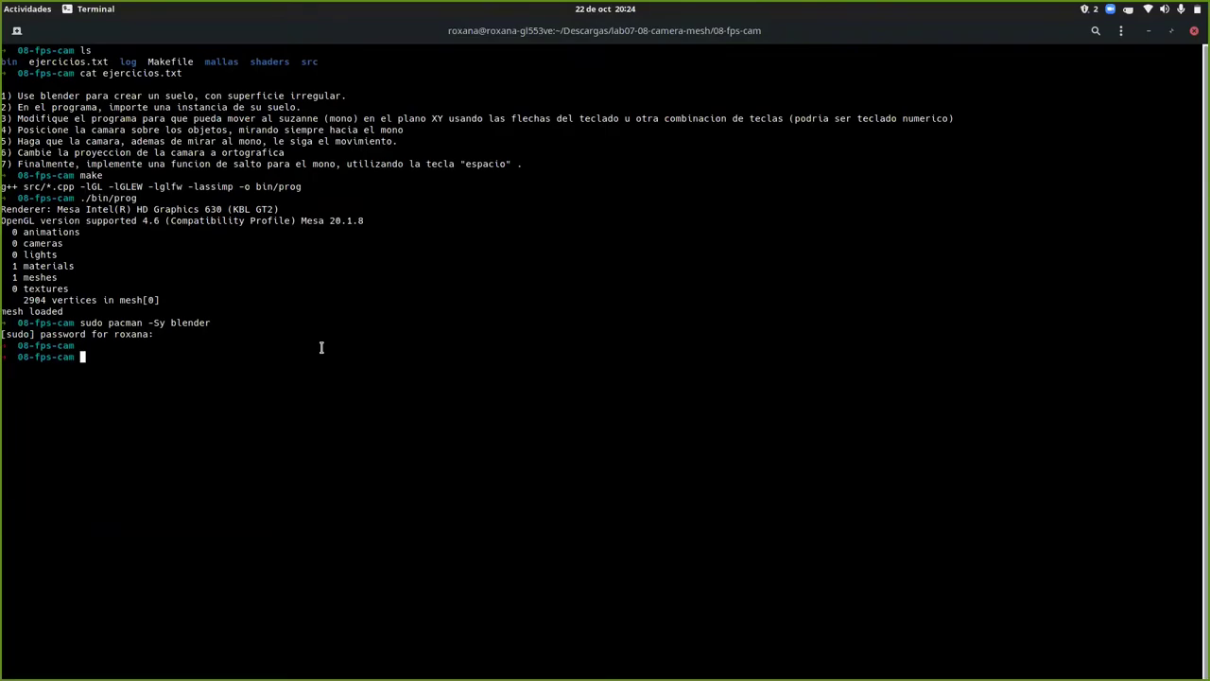
- Search the desktop's applications overview for "ble" and close the overview
key(super)
text(ble)
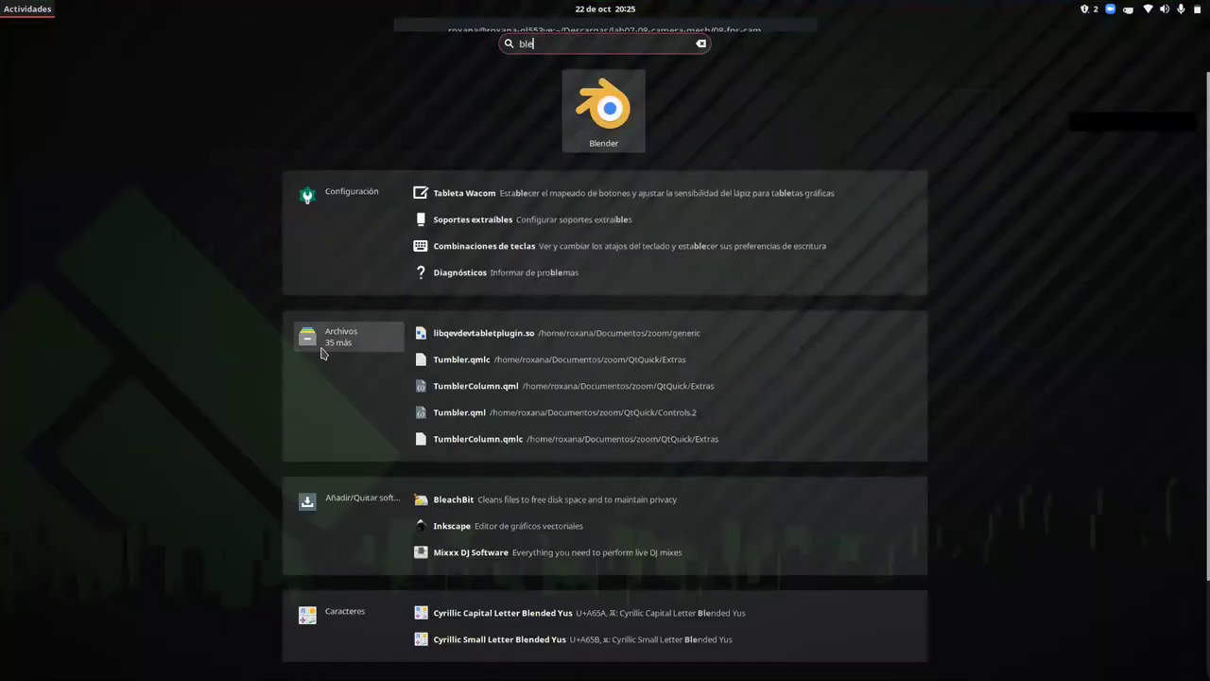
key(Escape)
key(Escape)
- Launch Blender from the terminal with the command blender and dismiss its splash screen
text(blender)
key(Return)
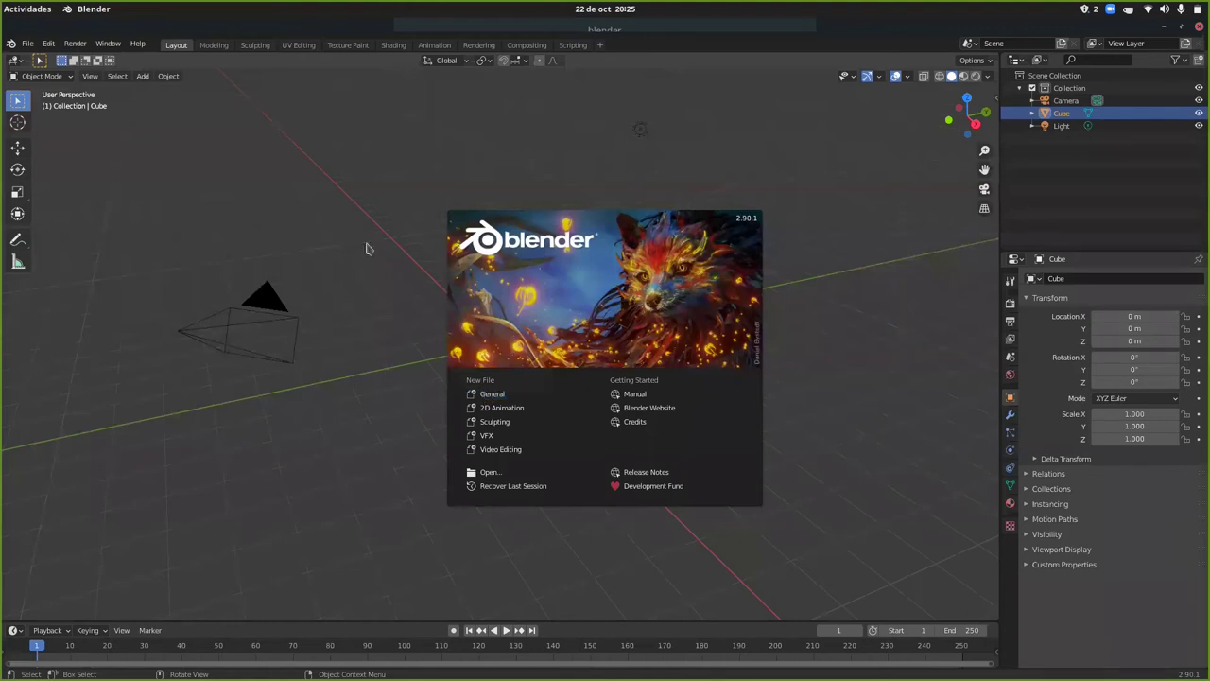
click(422, 305)
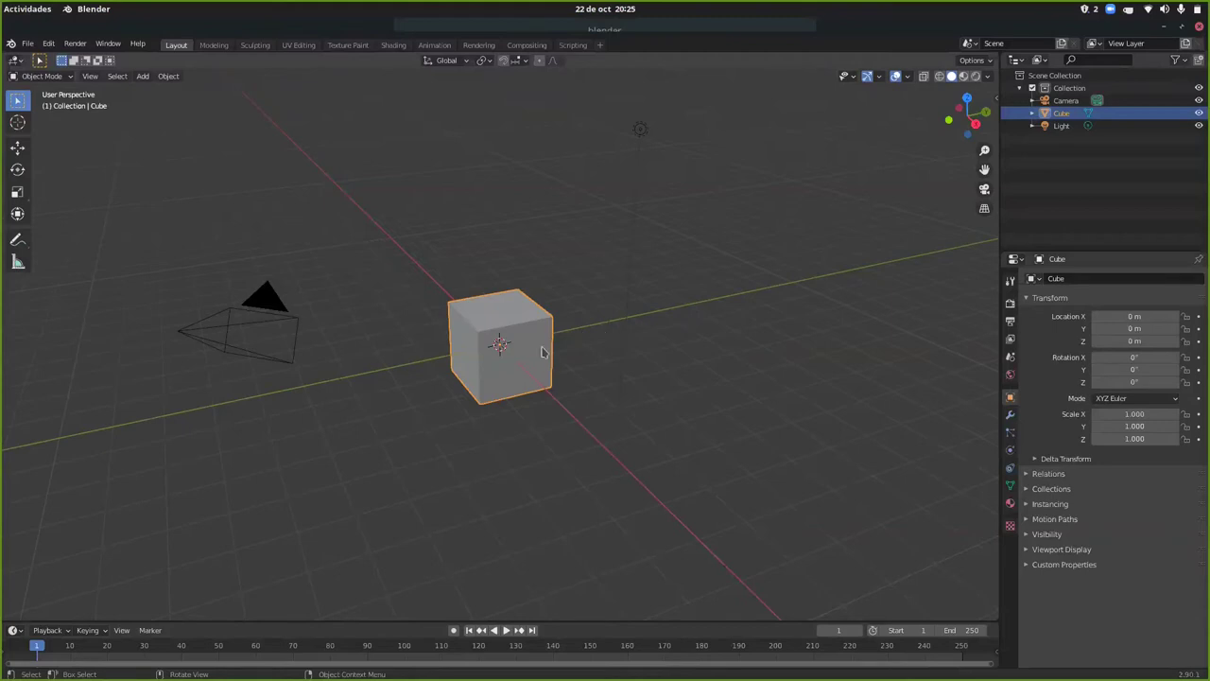
- Alternately deselect and select the default cube, leaving it selected
click(694, 309)
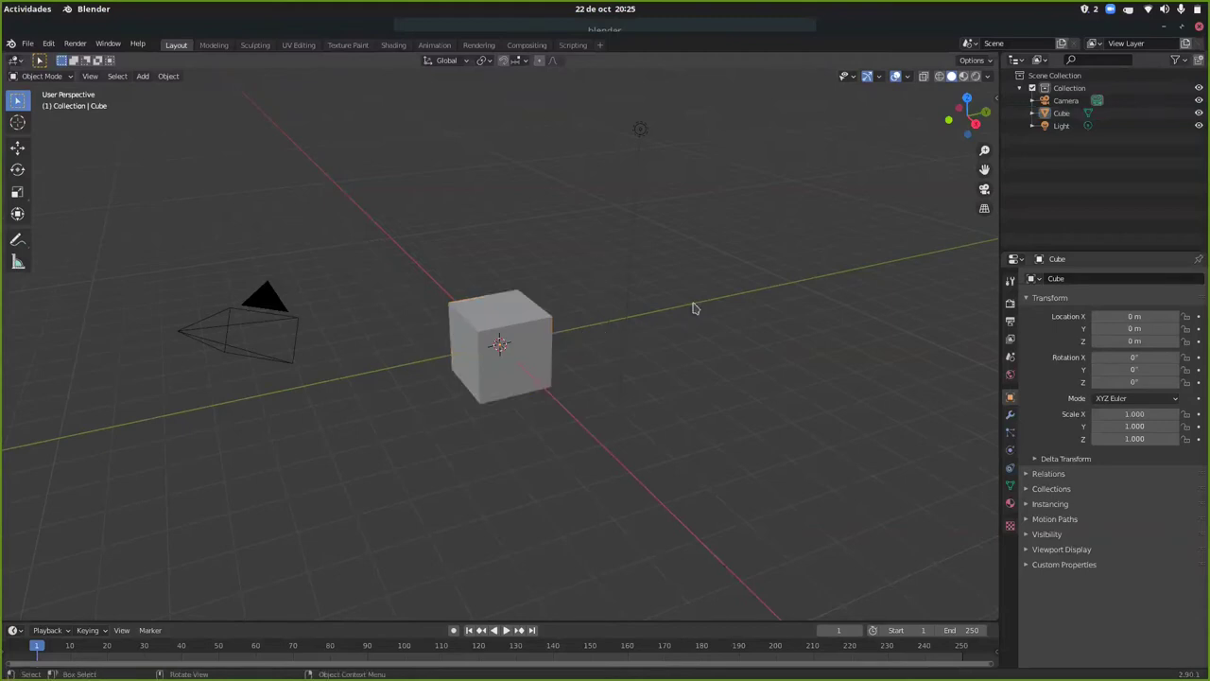
mouse_move(693, 308)
middle_down()
mouse_move(536, 281)
mouse_move(562, 308)
mouse_move(616, 318)
mouse_move(769, 319)
mouse_move(607, 314)
mouse_move(687, 313)
middle_up()
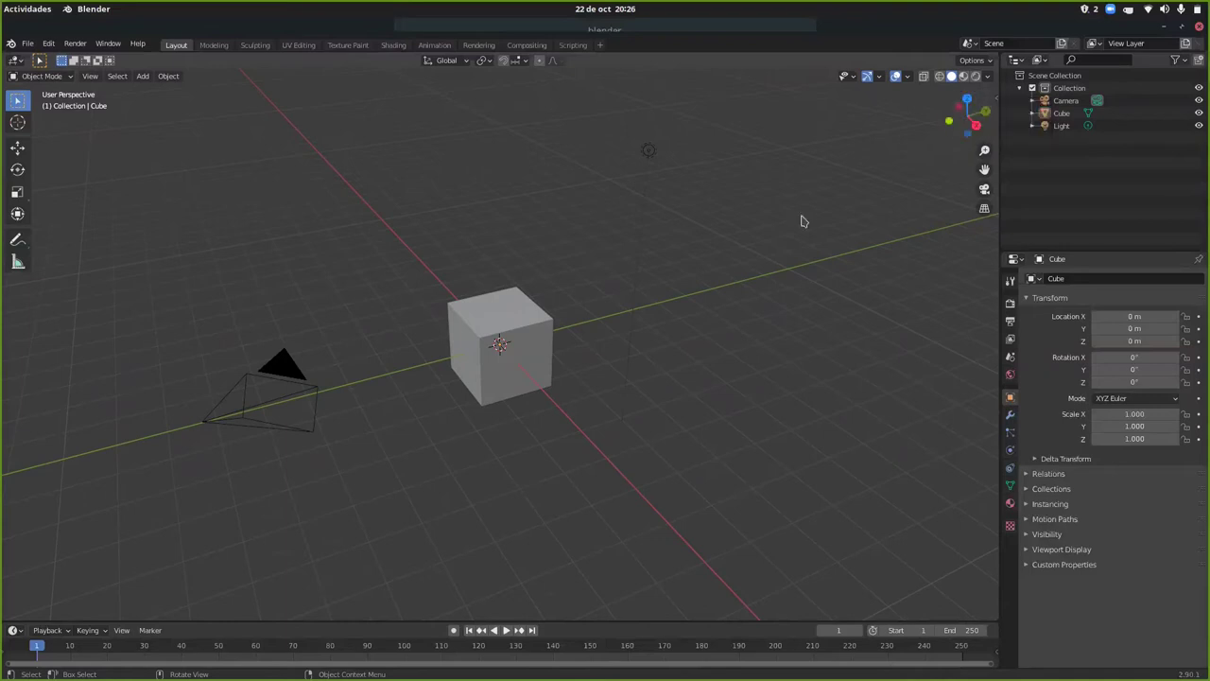
click(517, 299)
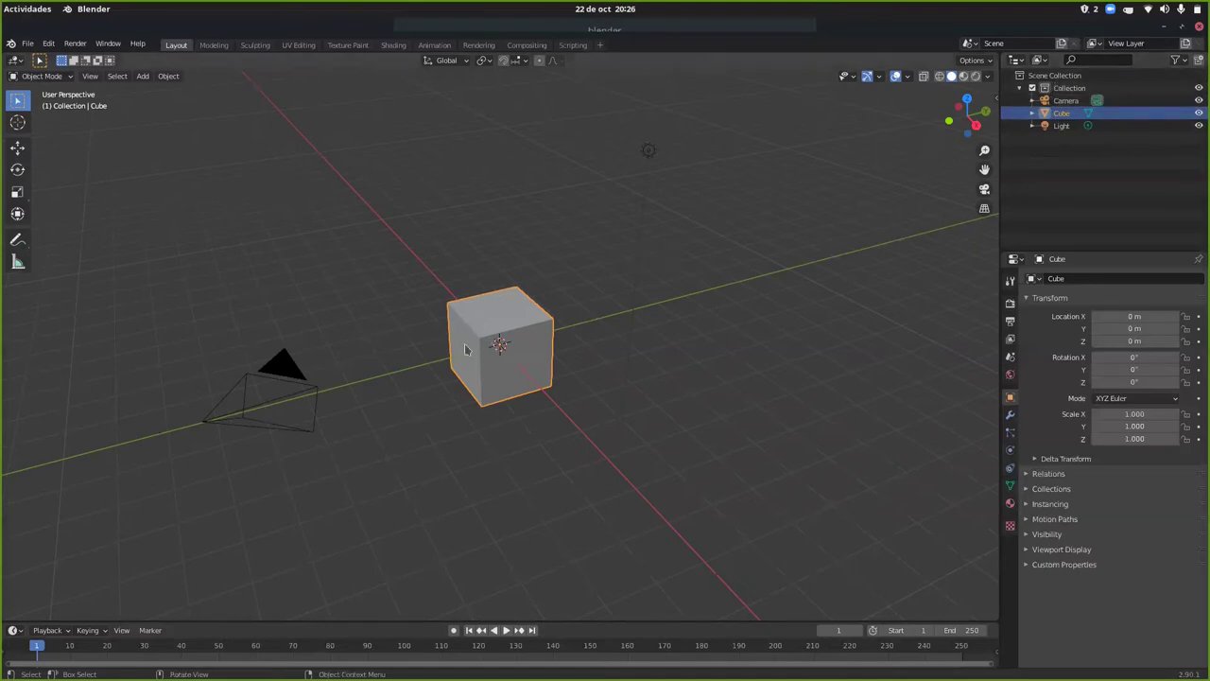
click(632, 276)
click(501, 323)
click(553, 260)
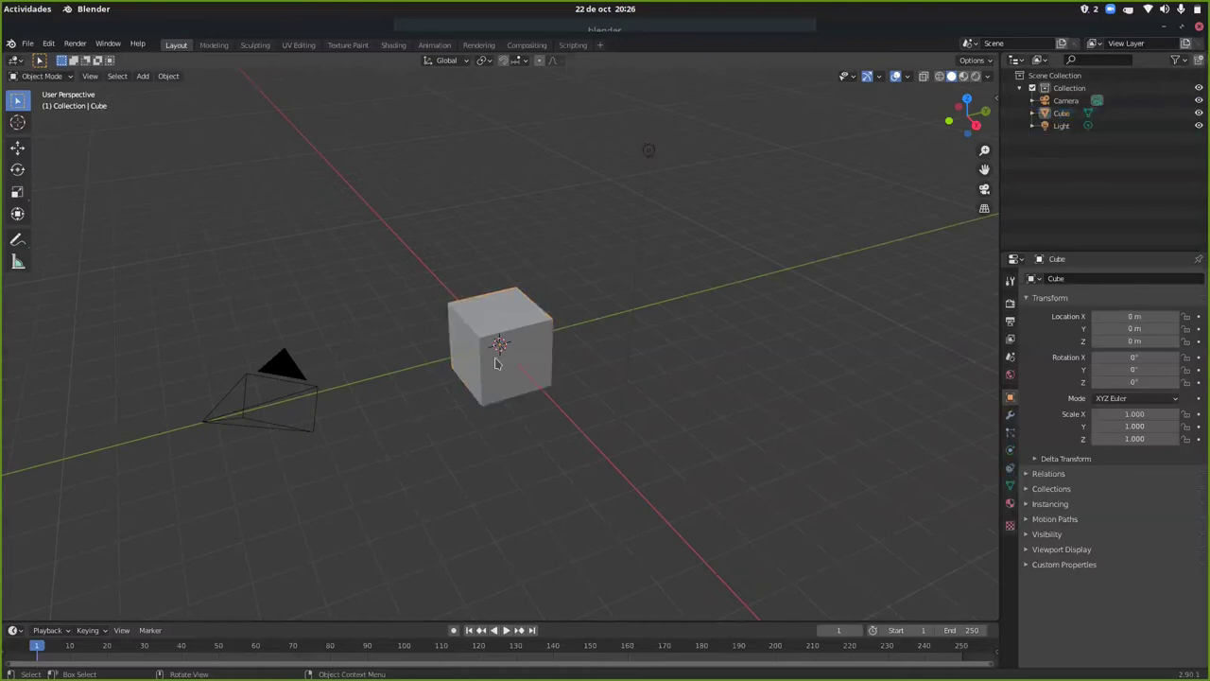
click(553, 327)
click(517, 319)
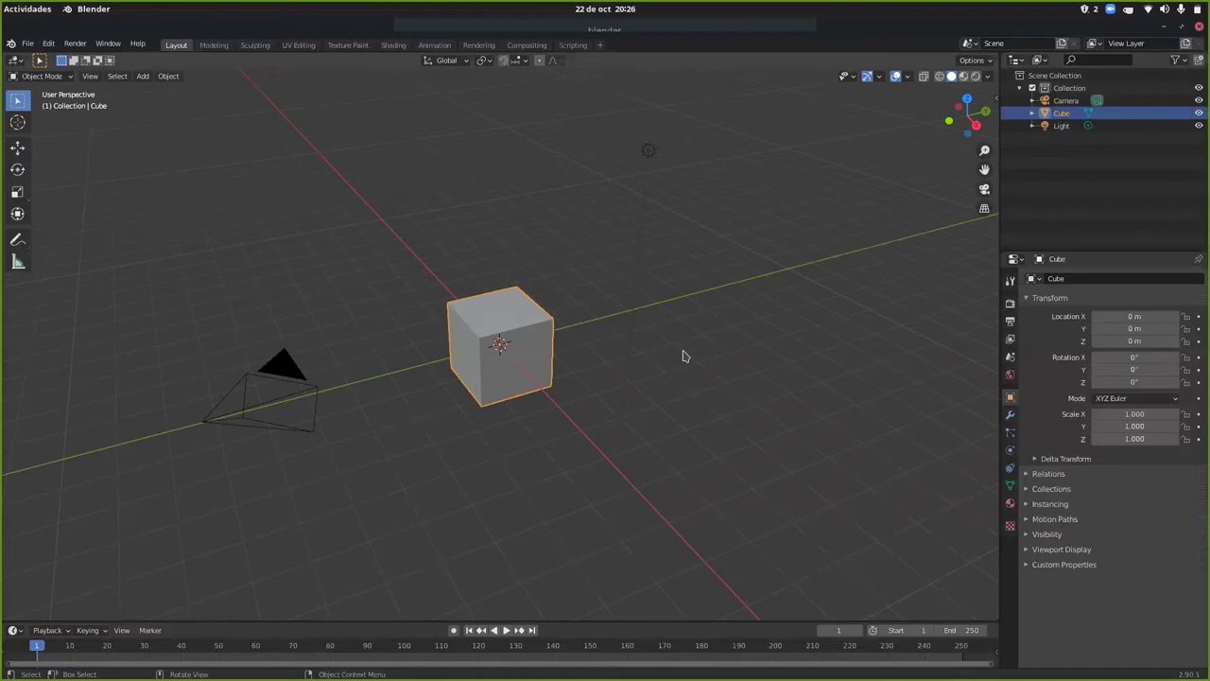
- Toggle the selected cube between Object Mode and Edit Mode, ending in Edit Mode
key(Tab)
key(Tab)
key(Tab)
key(Tab)
click(49, 78)
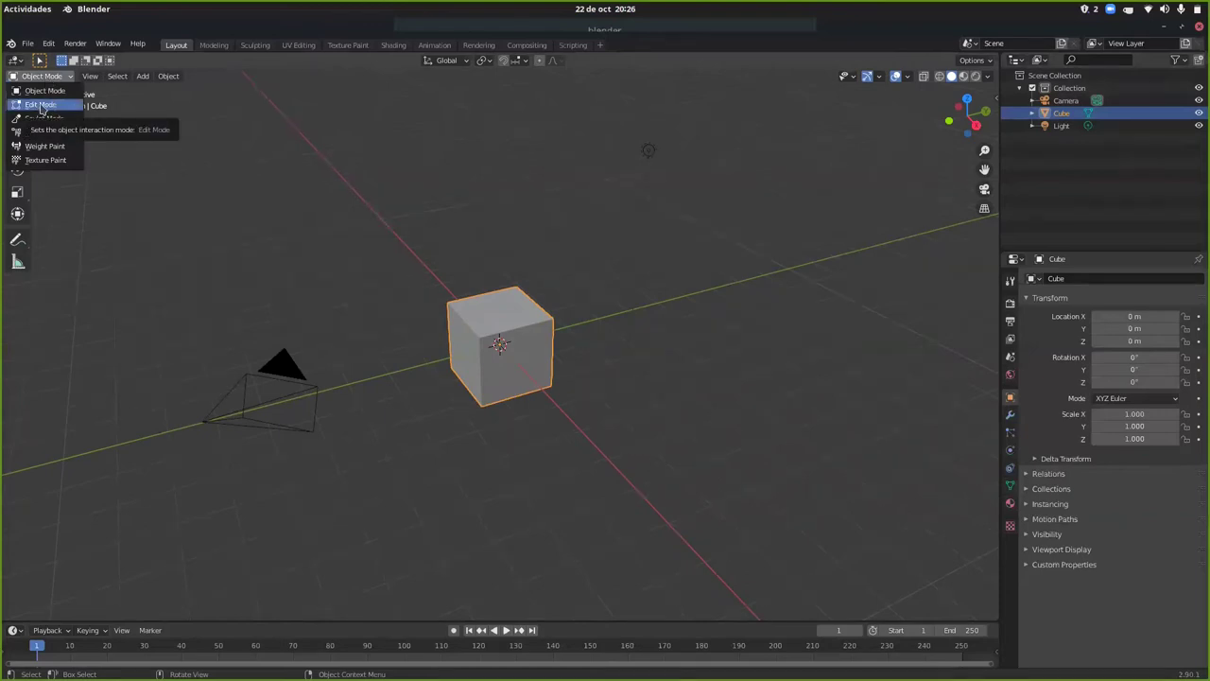
click(42, 105)
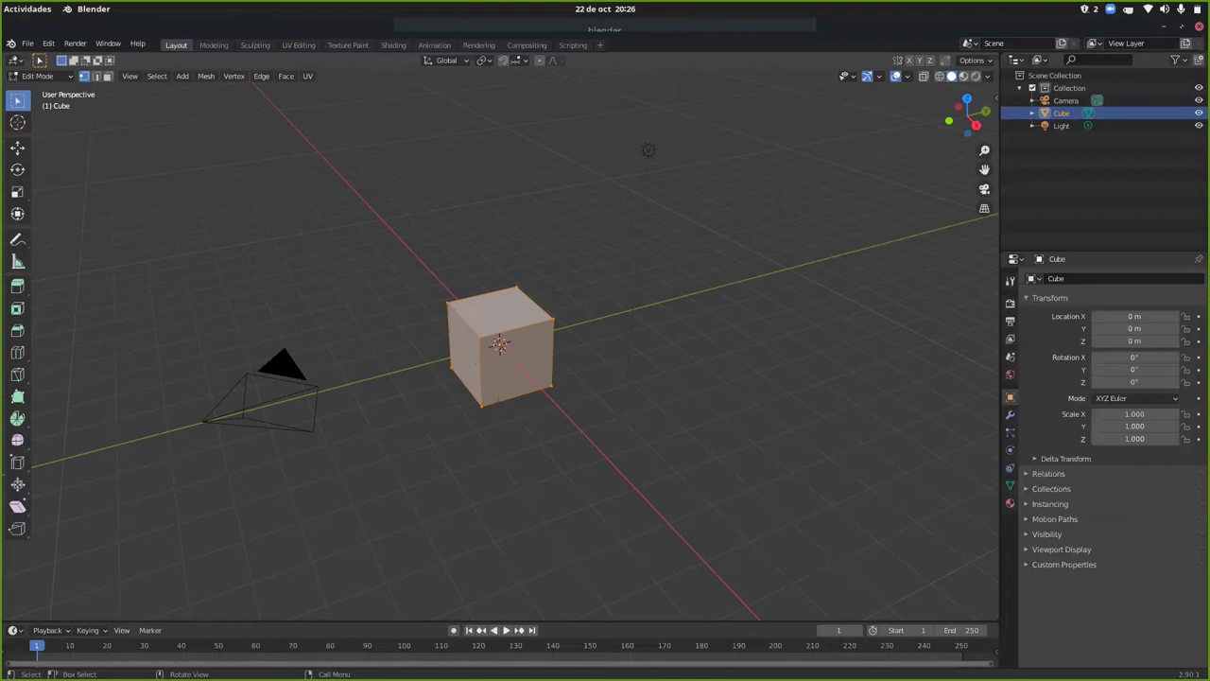
- Deselect the whole mesh and try to move a single top corner vertex of the cube, cancelling the move
key(alt+a)
key(ctrl+r)
key(Escape)
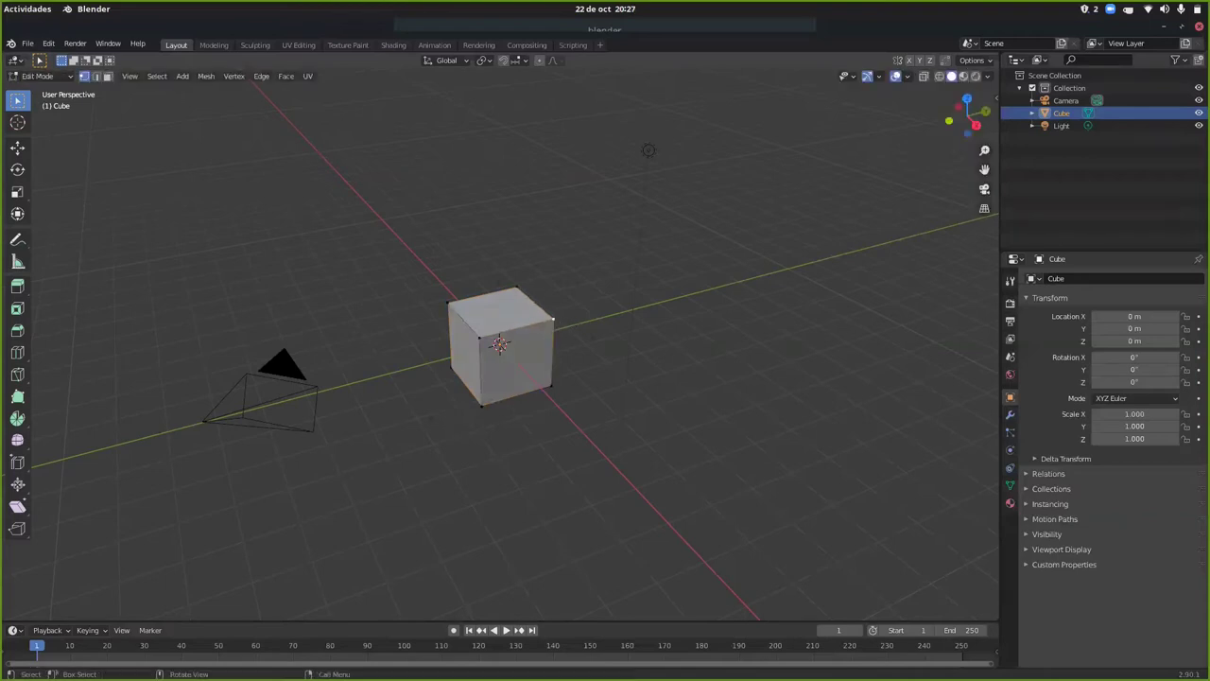
click(554, 319)
key(g)
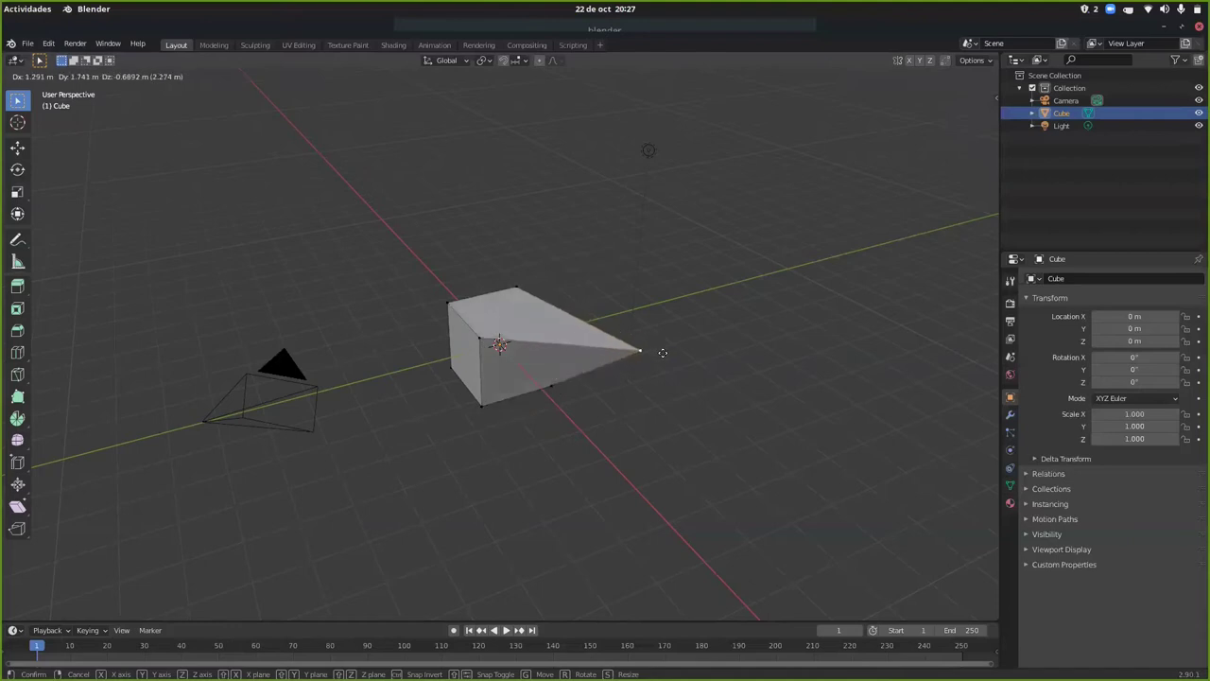
key(Escape)
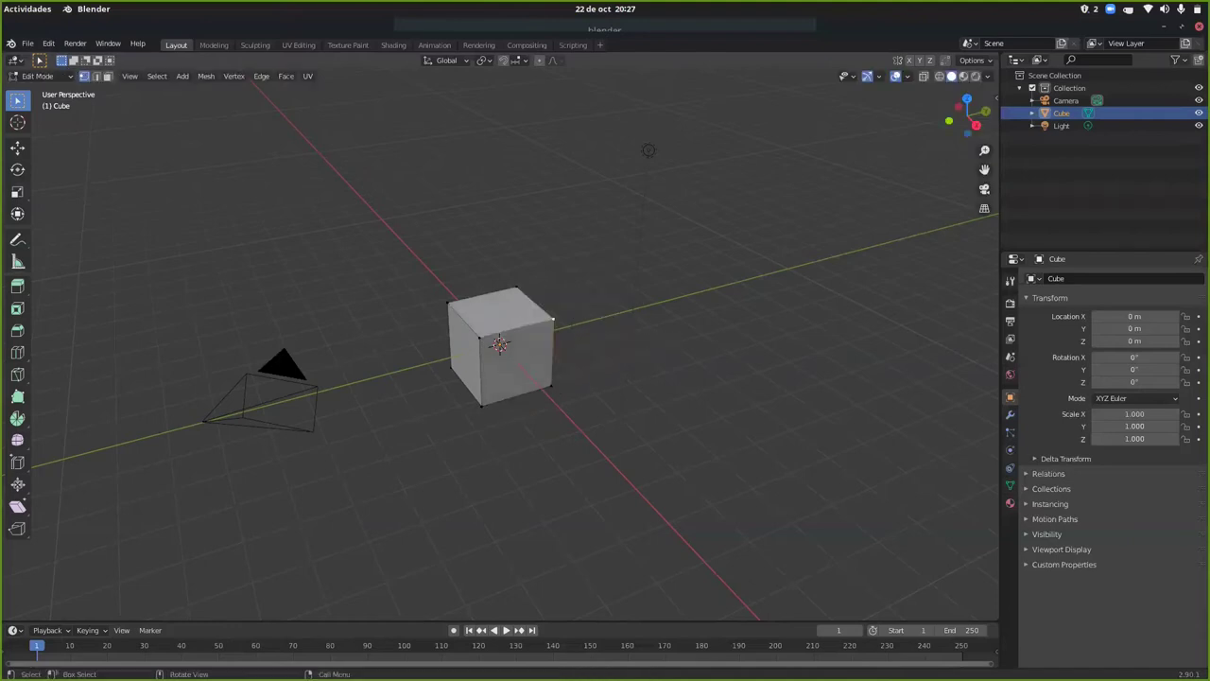
- Set the selection to faces, try to move the cube's top face sideways and undo the move
click(96, 75)
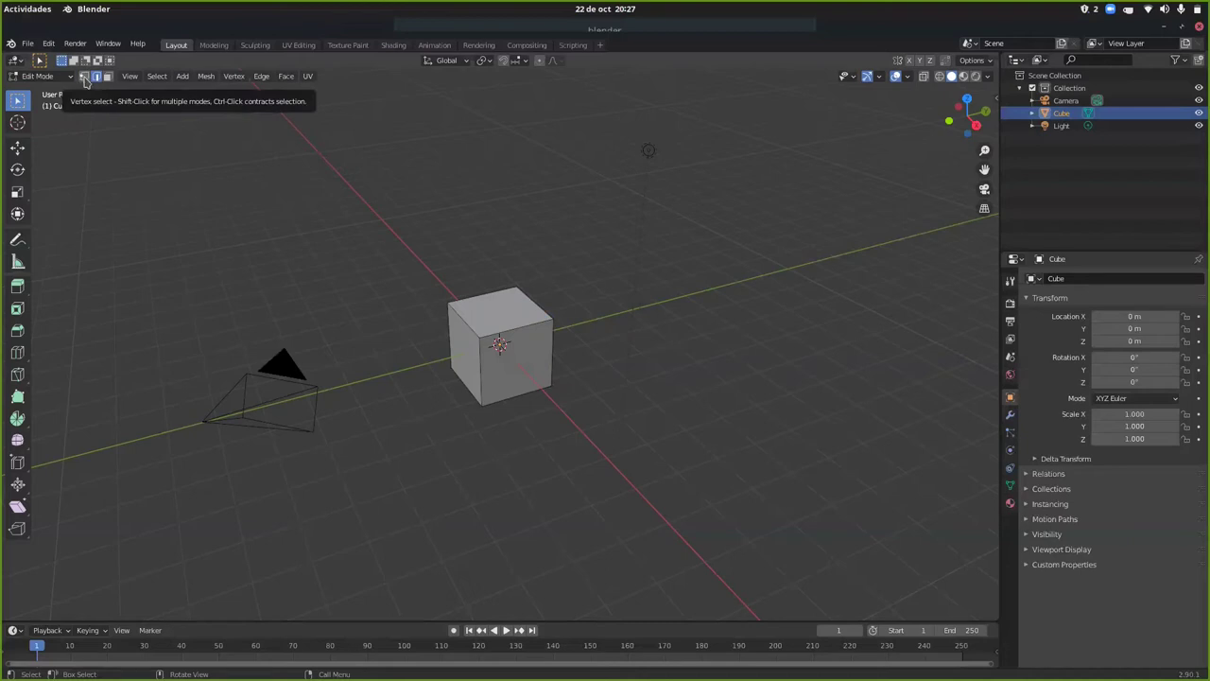
click(85, 77)
click(107, 76)
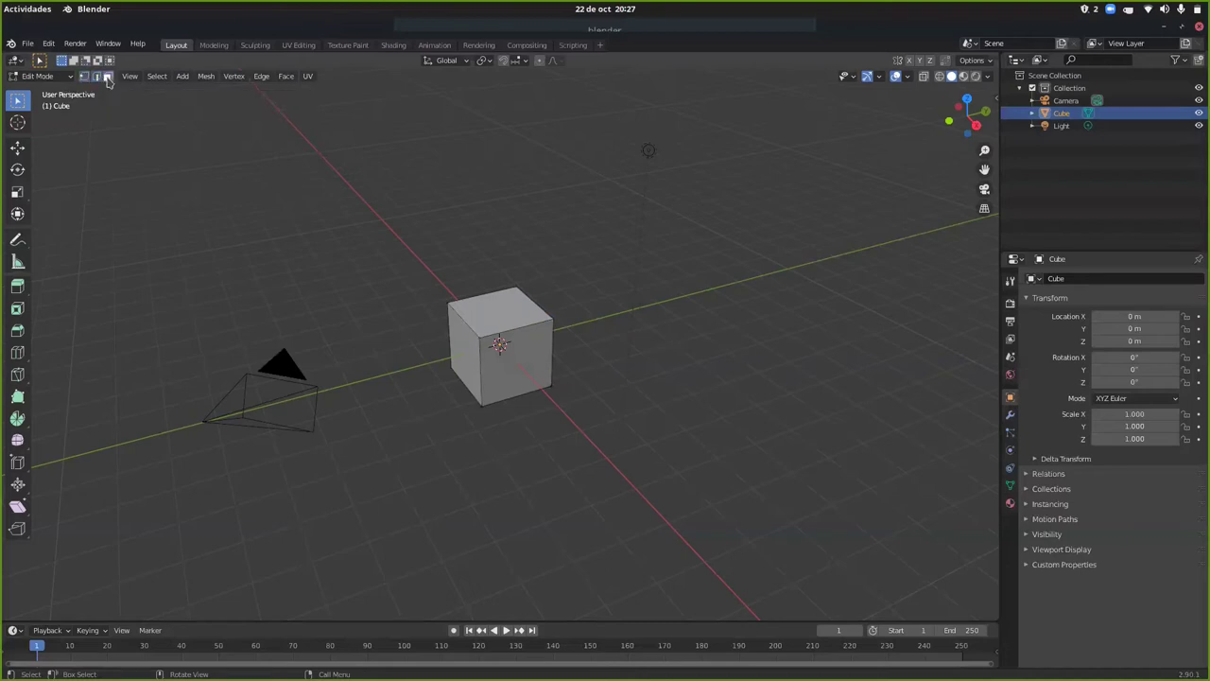
click(498, 315)
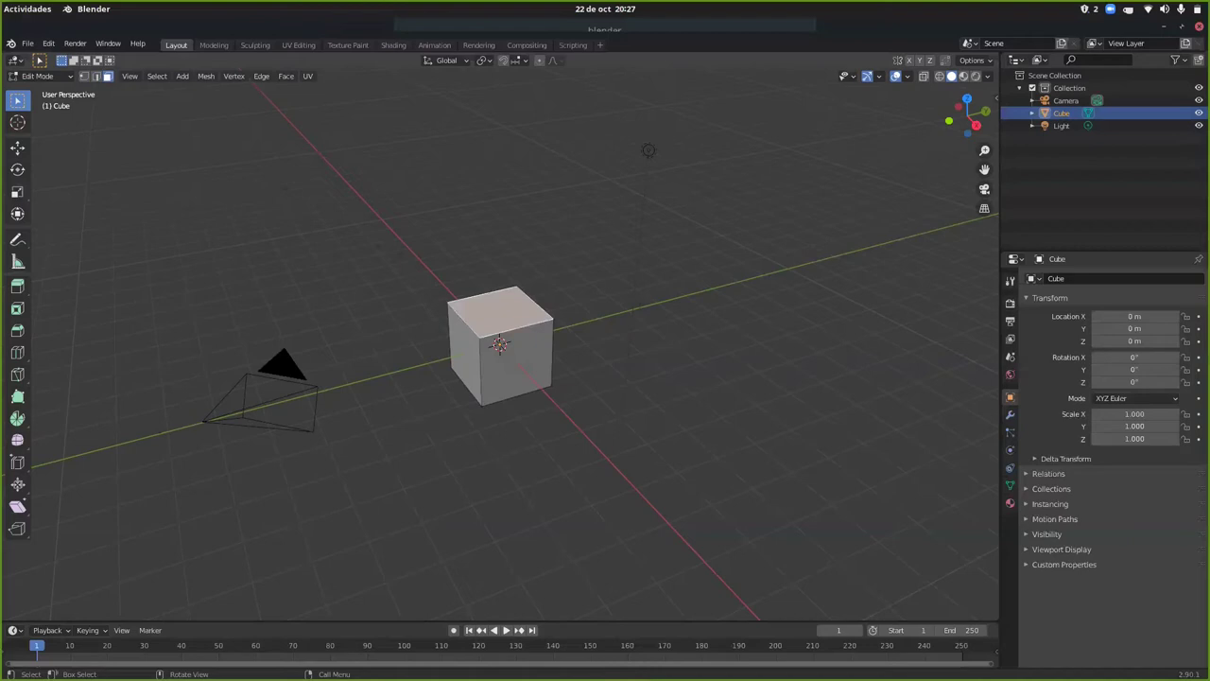
key(g)
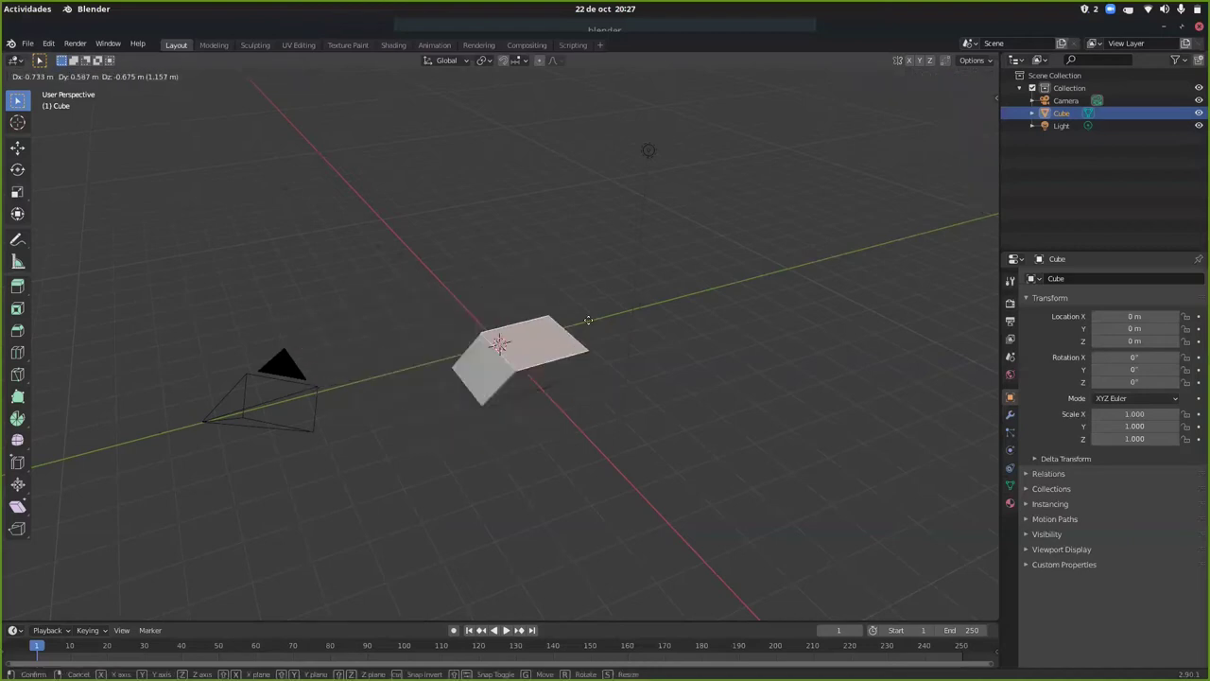
click(393, 391)
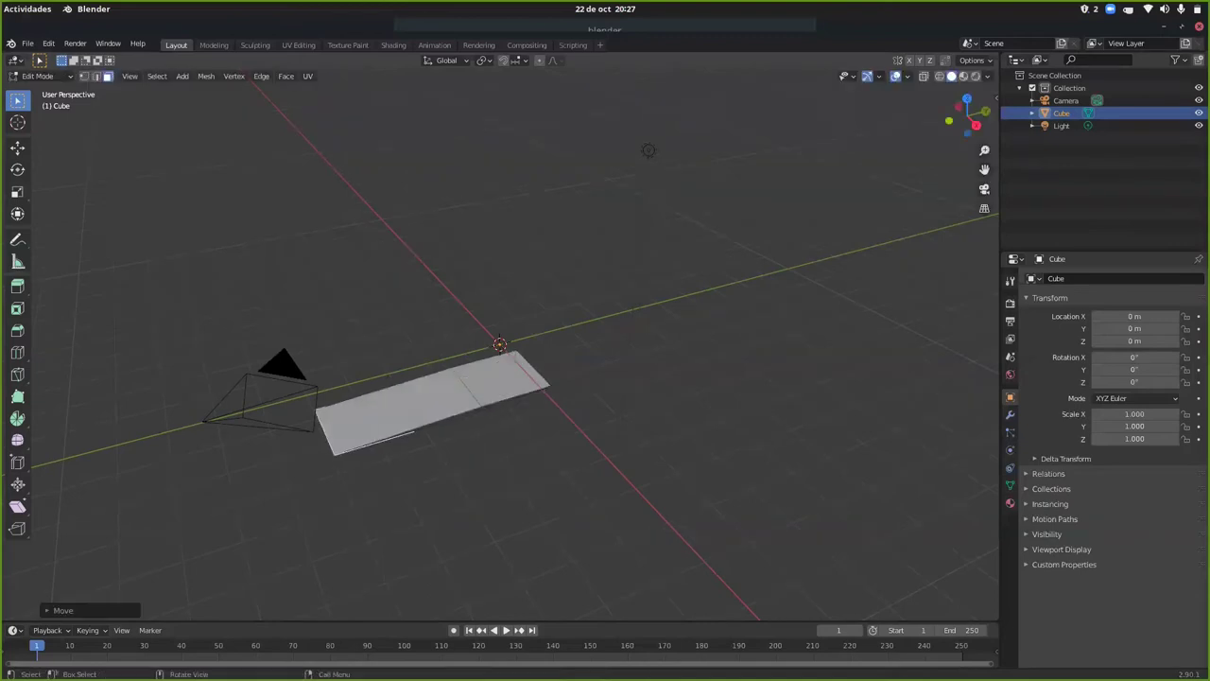
key(ctrl+z)
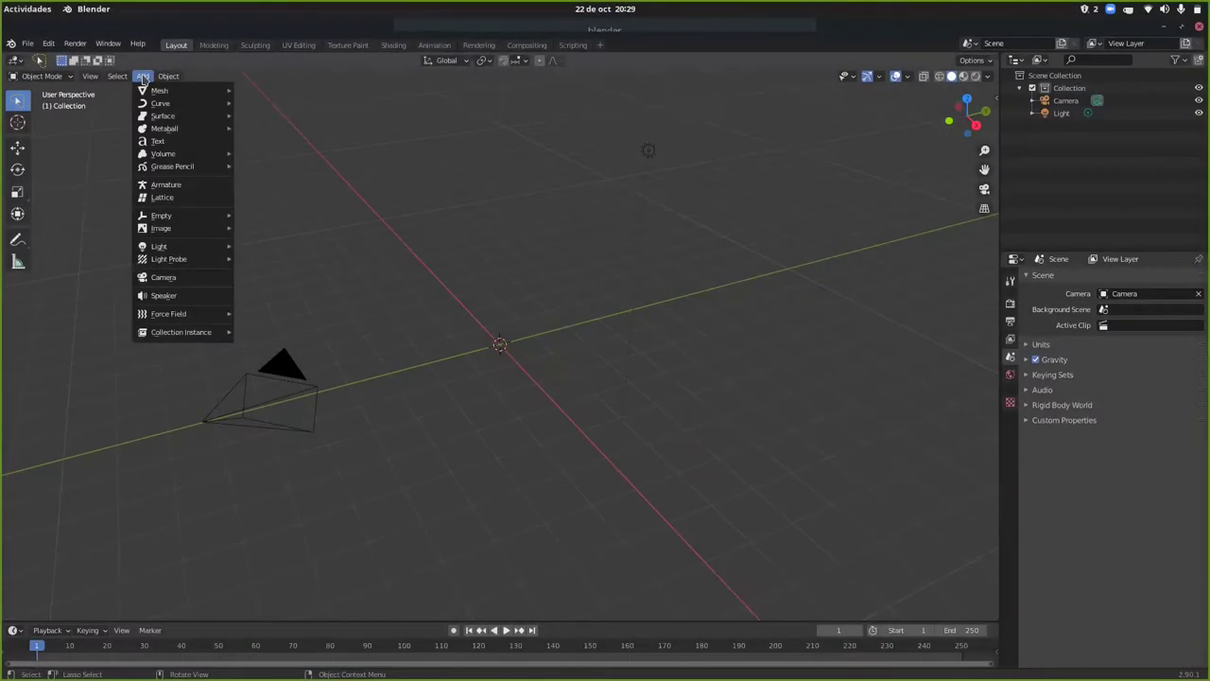
- Add a cone mesh to the emptied scene and deselect it
mouse_move(178, 104)
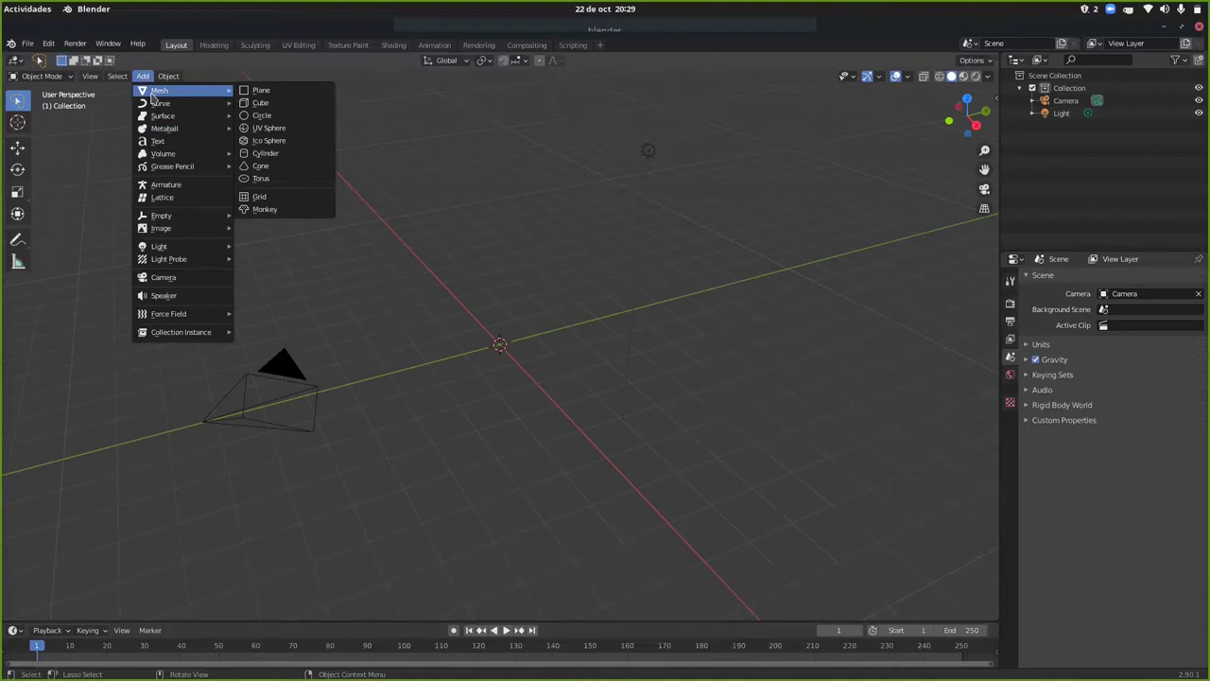
click(274, 166)
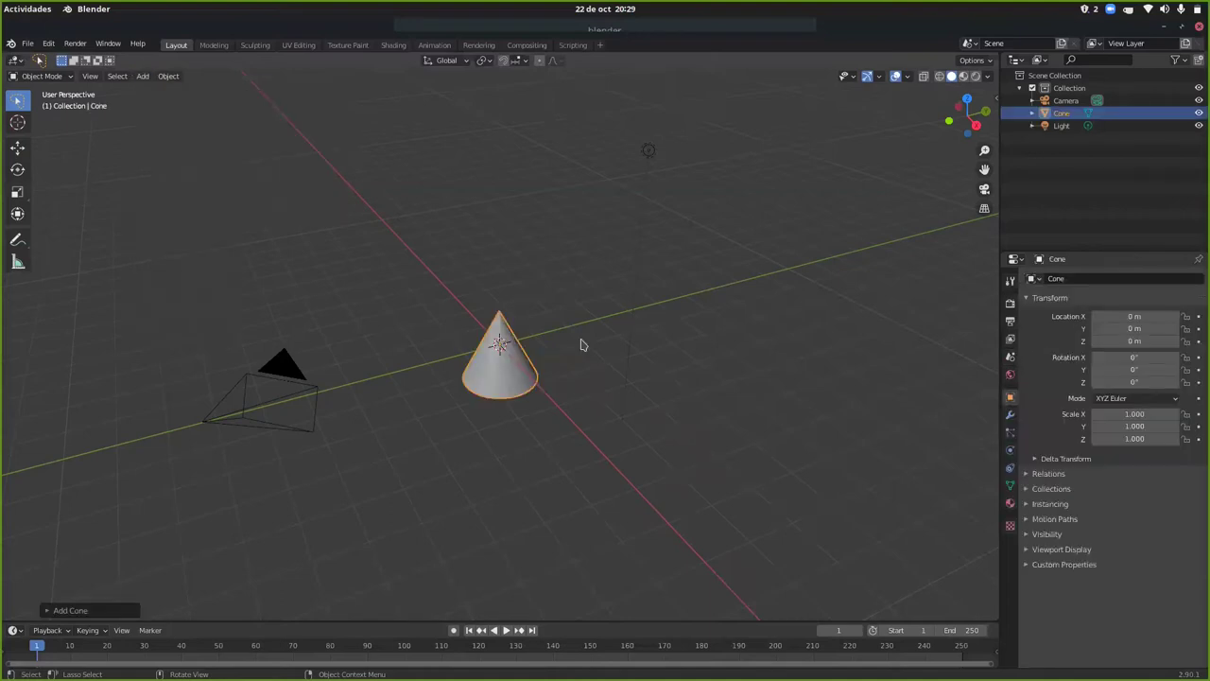
middle_drag(582, 345, 621, 353)
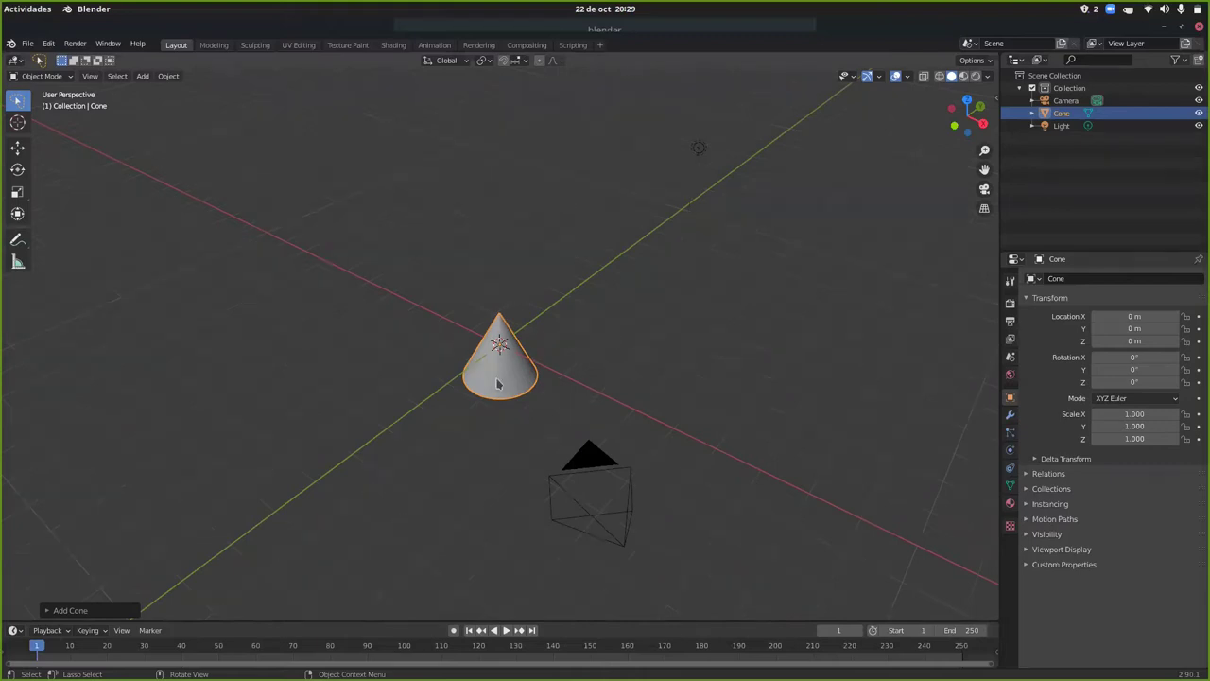
click(556, 348)
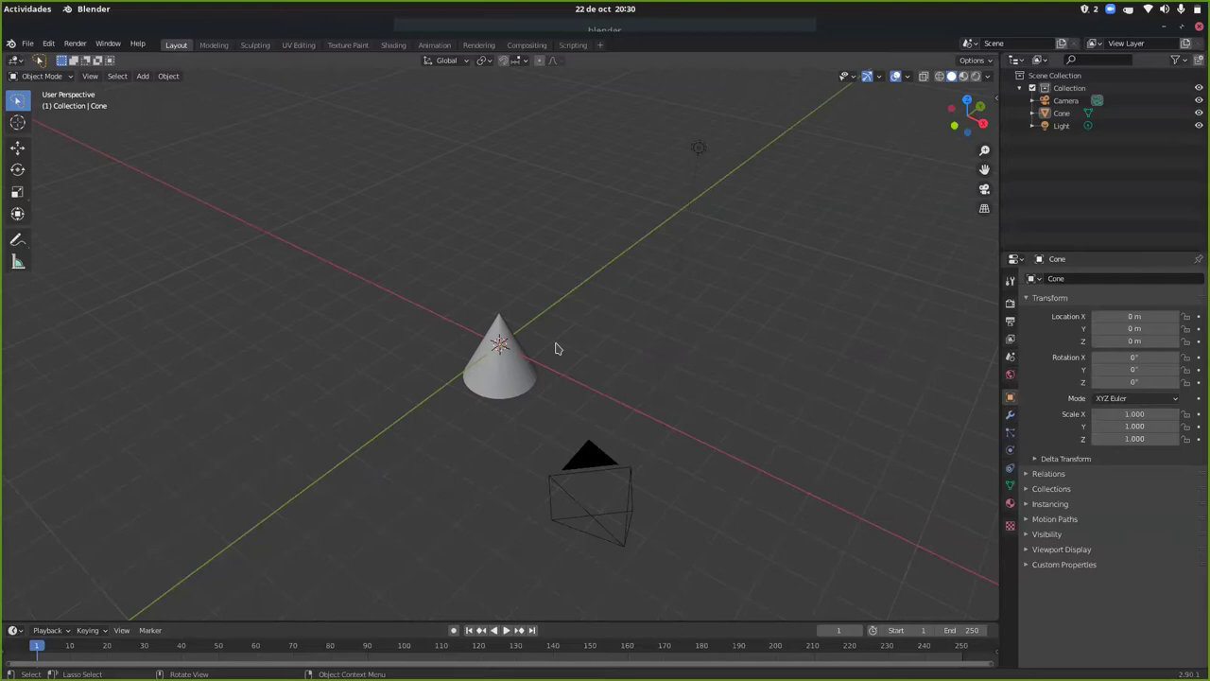
- Enter Edit Mode on the cone and select one of its front side edges in edge select mode
click(494, 388)
key(Tab)
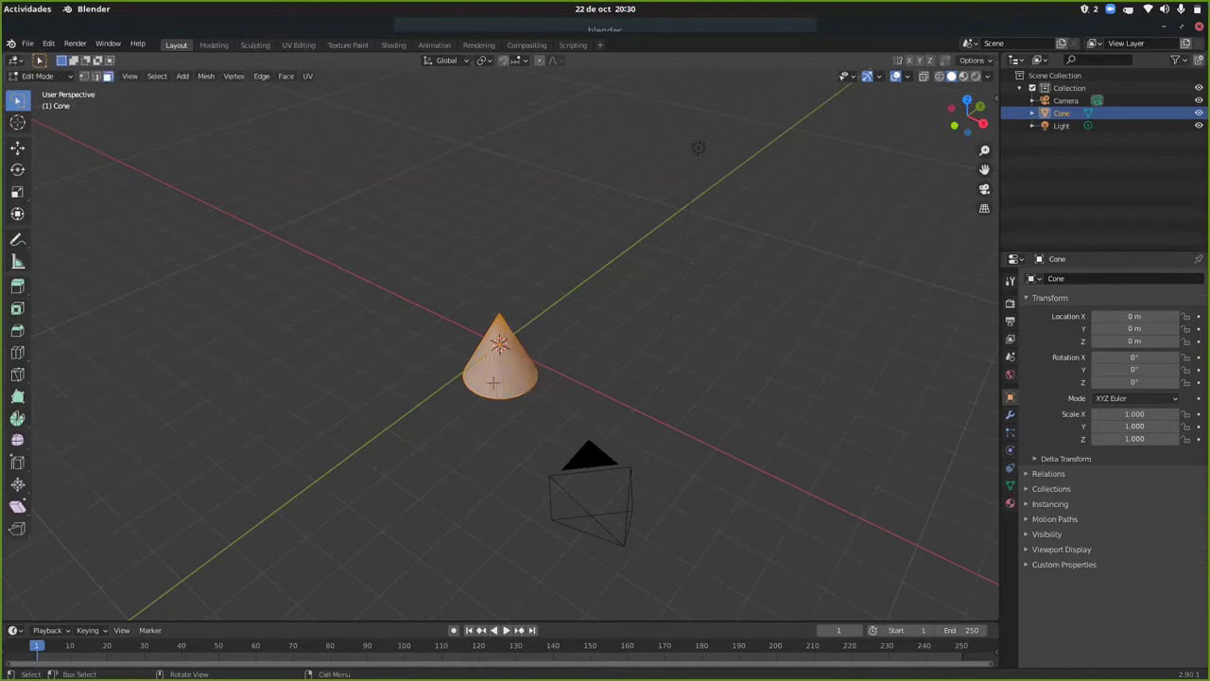
click(96, 78)
click(503, 395)
click(500, 380)
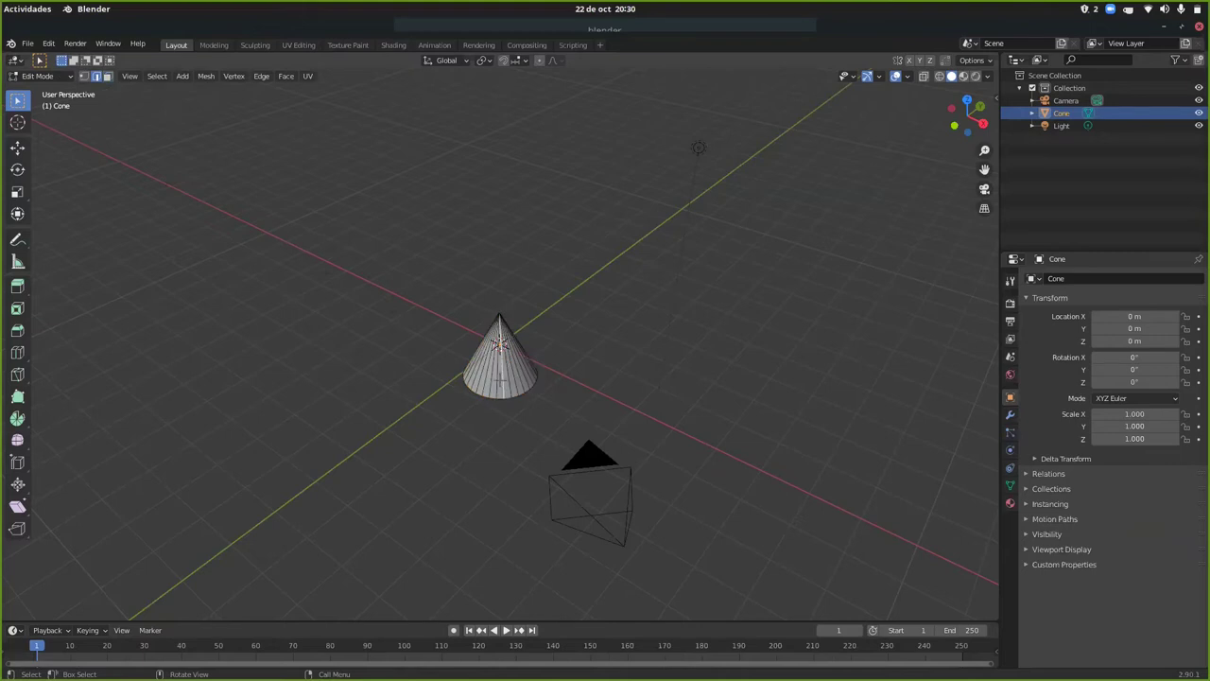
- Try to move and rotate the cone's selected side edge freely, cancelling each transform
key(g)
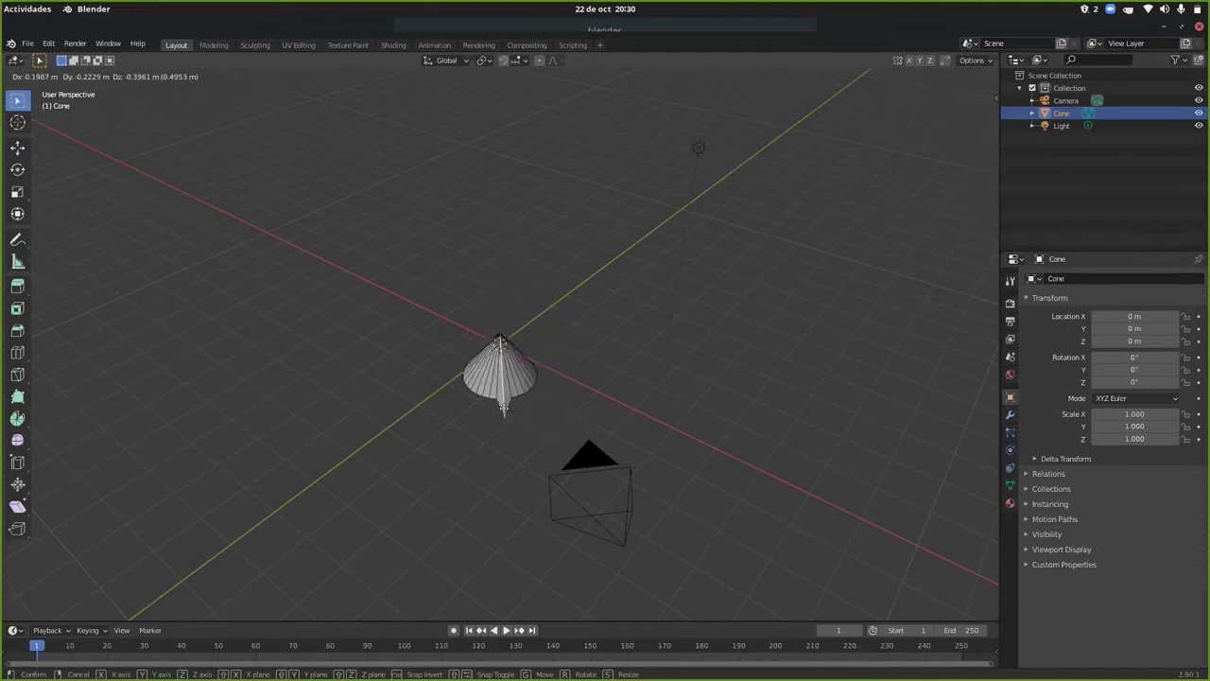
key(Escape)
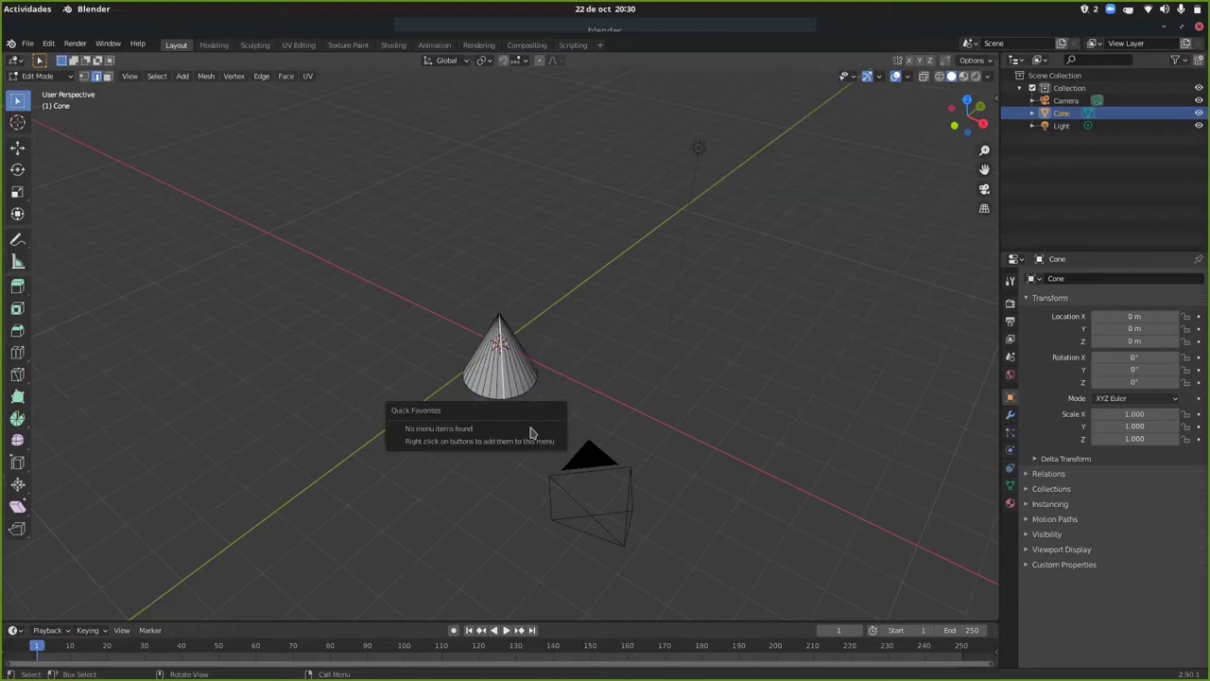
key(a)
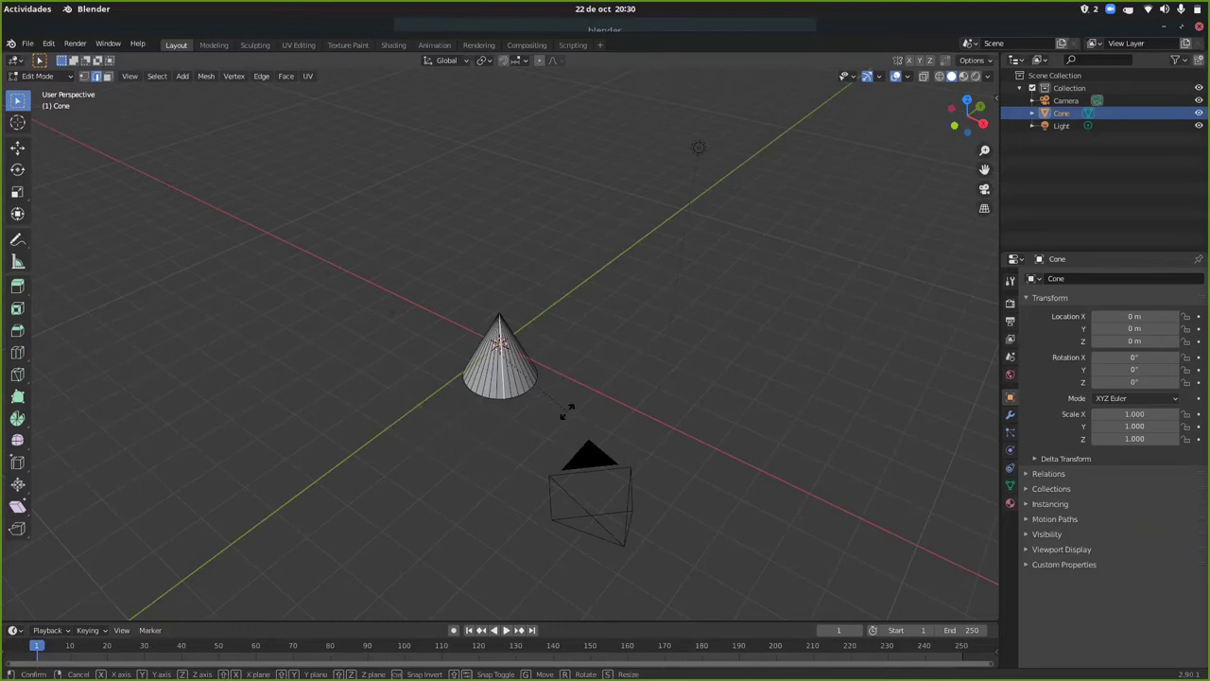
key(r)
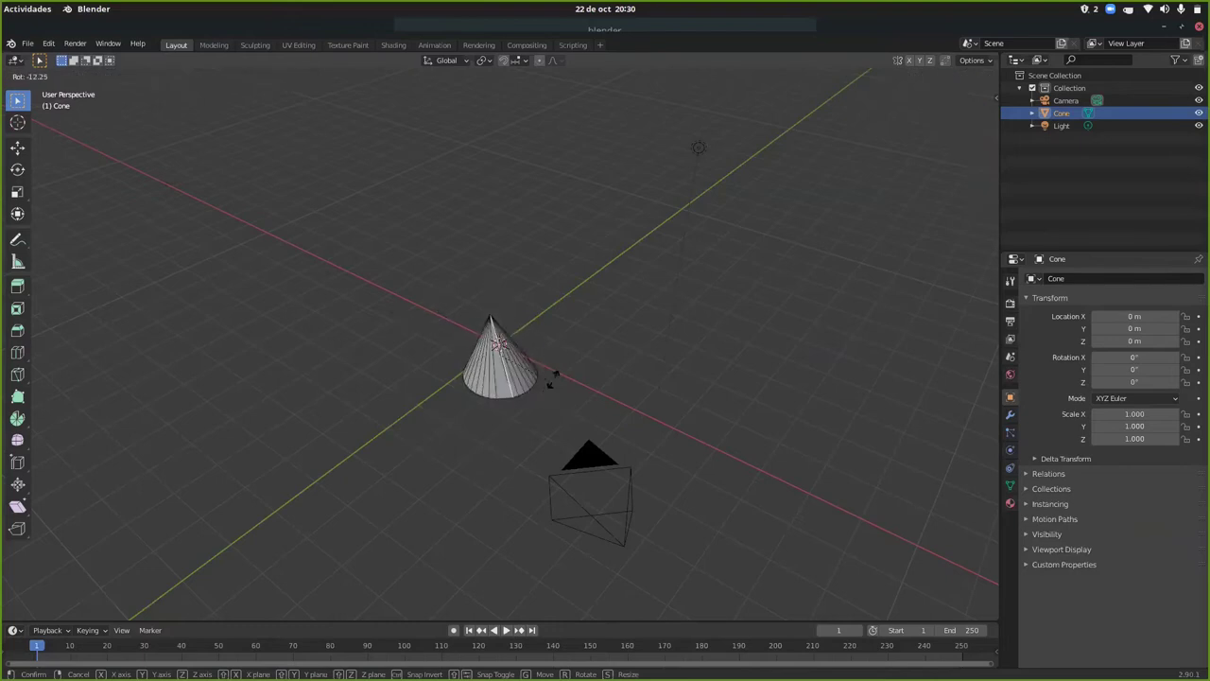
key(Escape)
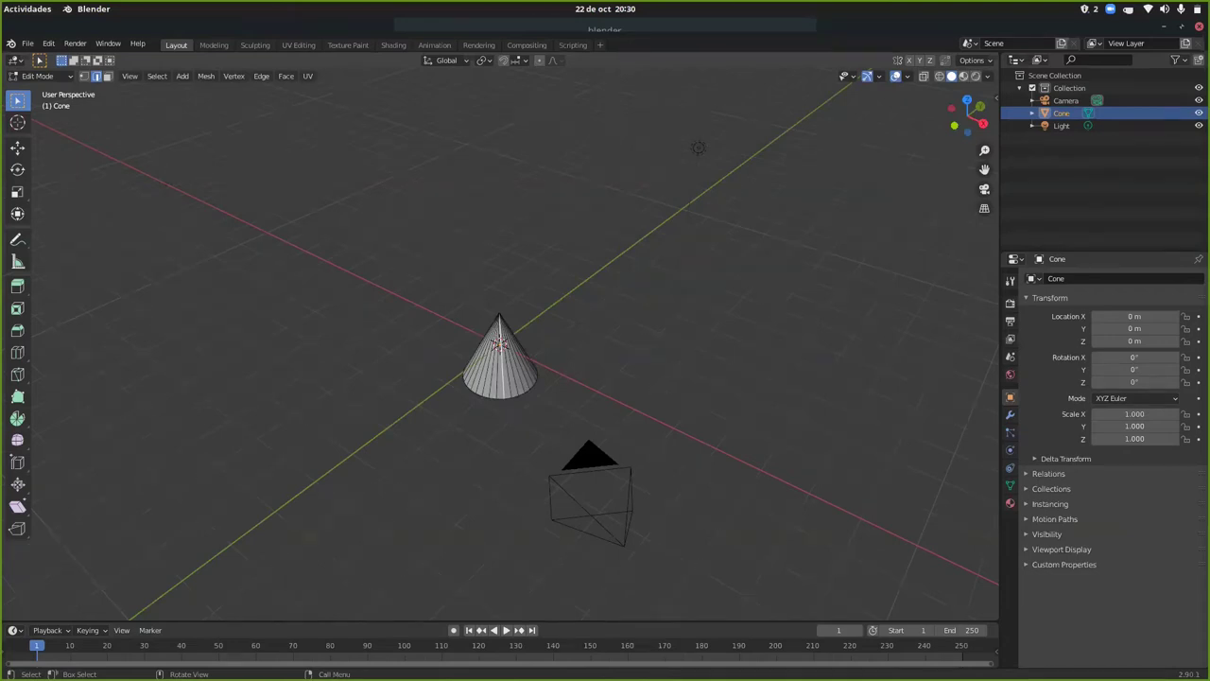
- Try to move the cone's selected side edge along the global X, Y and Z axes in turn, cancelling each move
key(g)
key(x)
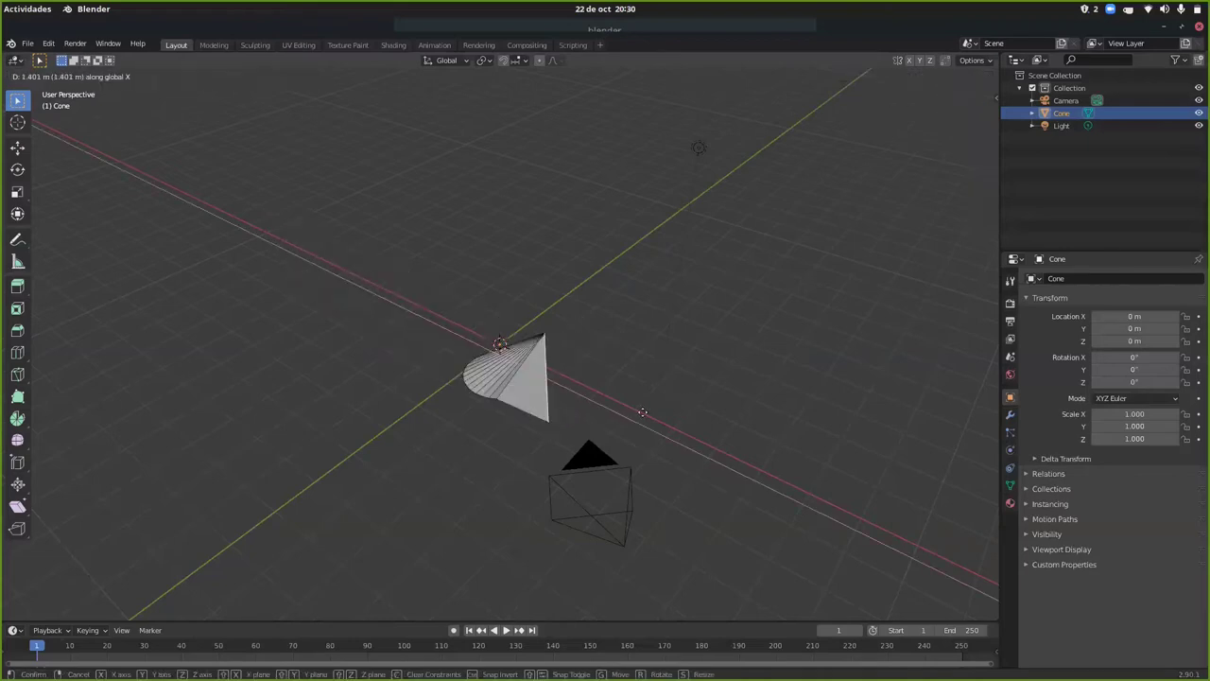
key(Escape)
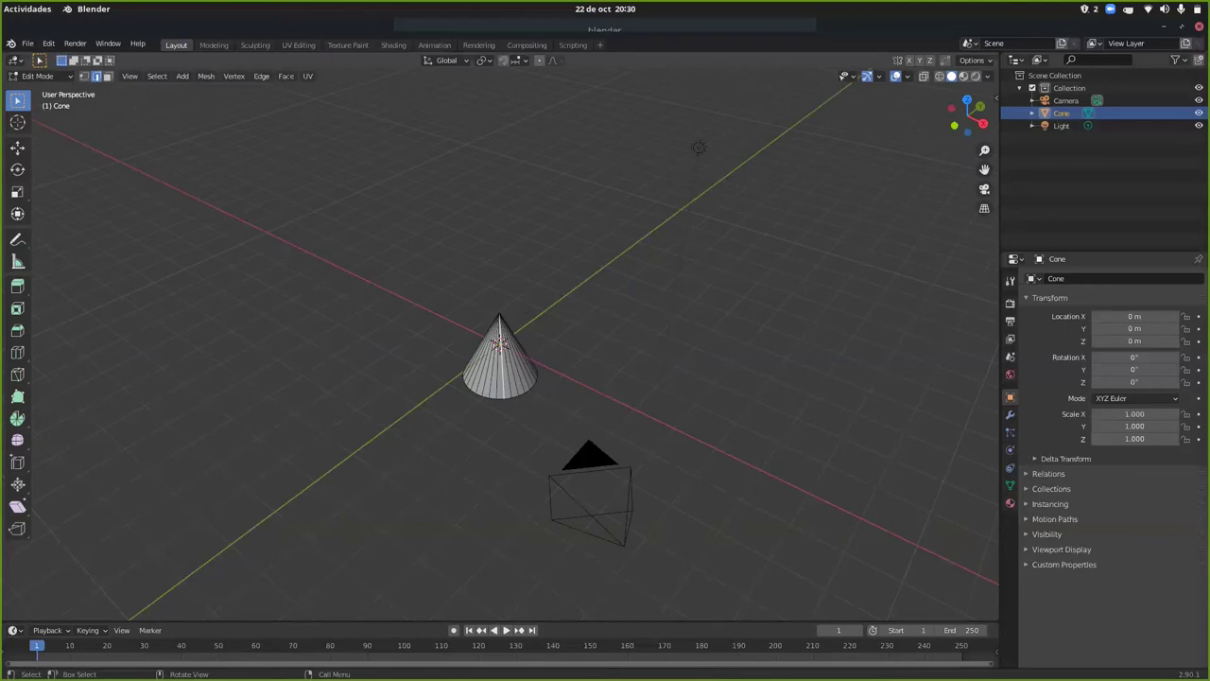
key(g)
key(y)
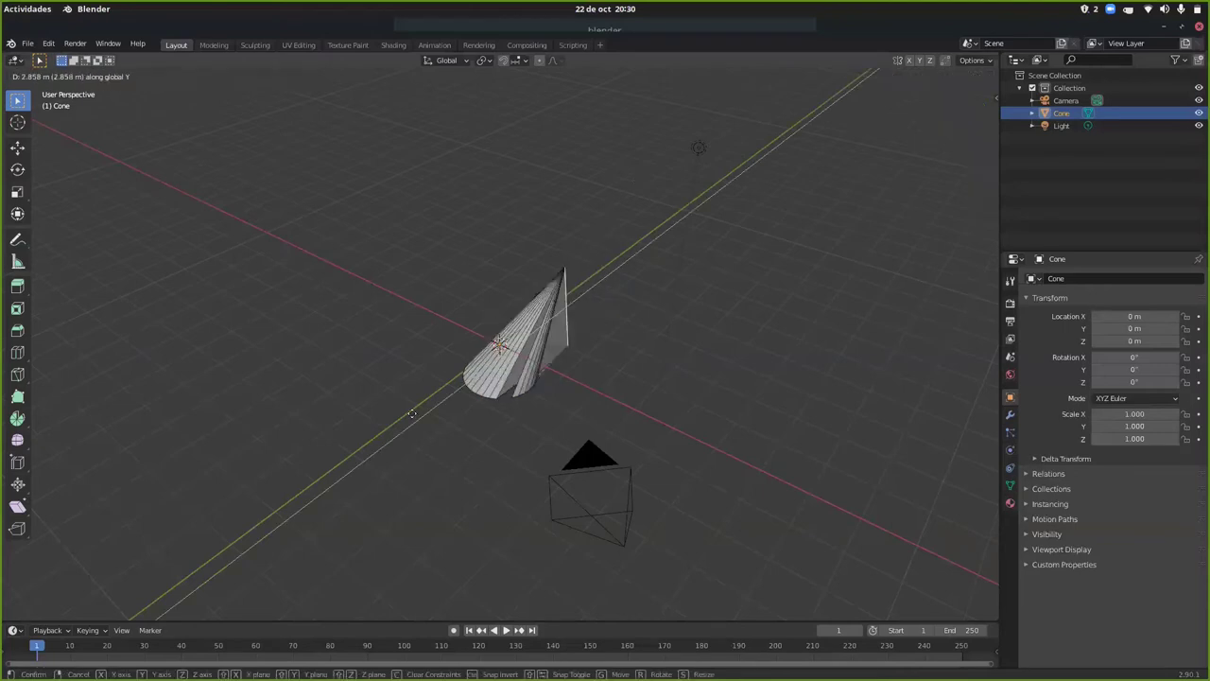
key(Escape)
key(g)
key(z)
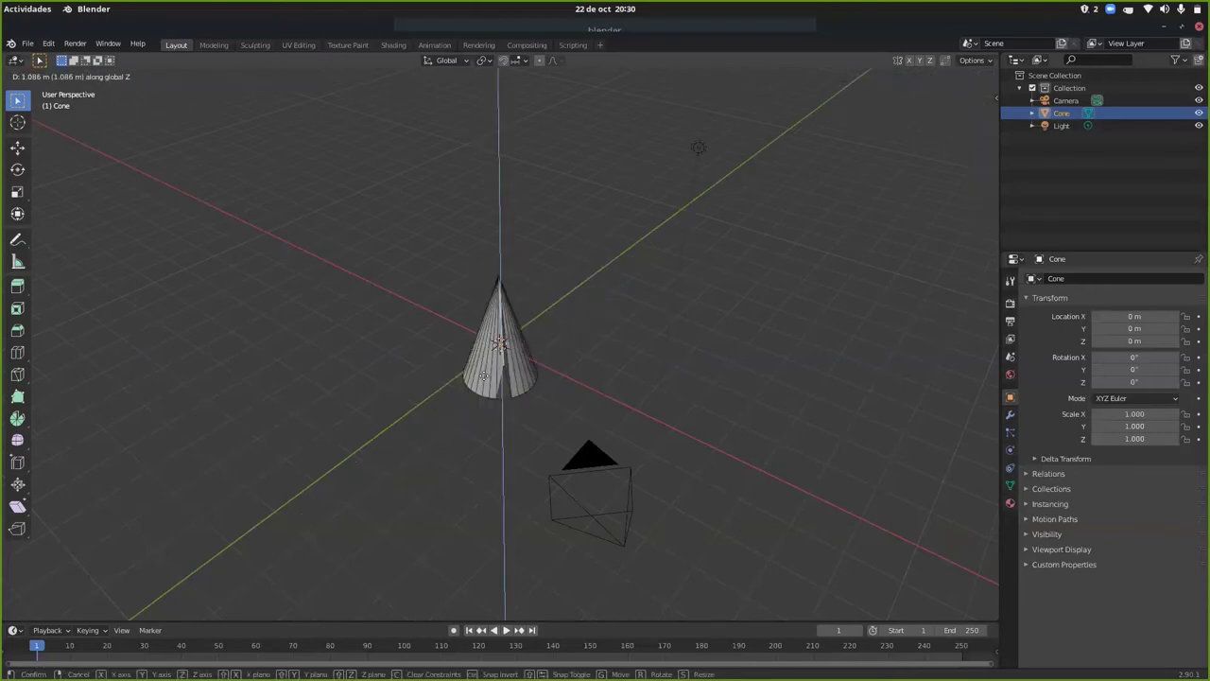
key(Escape)
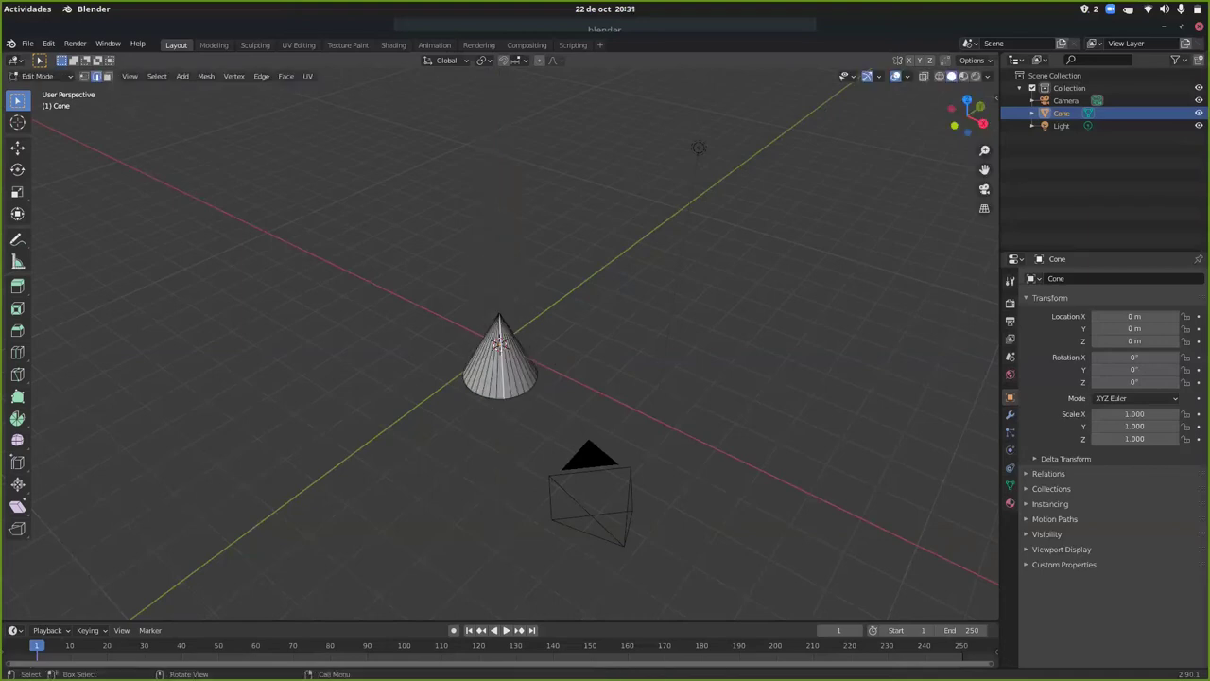
- Try to rotate the cone's selected side edge about the global X and Z axes, cancelling each rotation
key(r)
key(x)
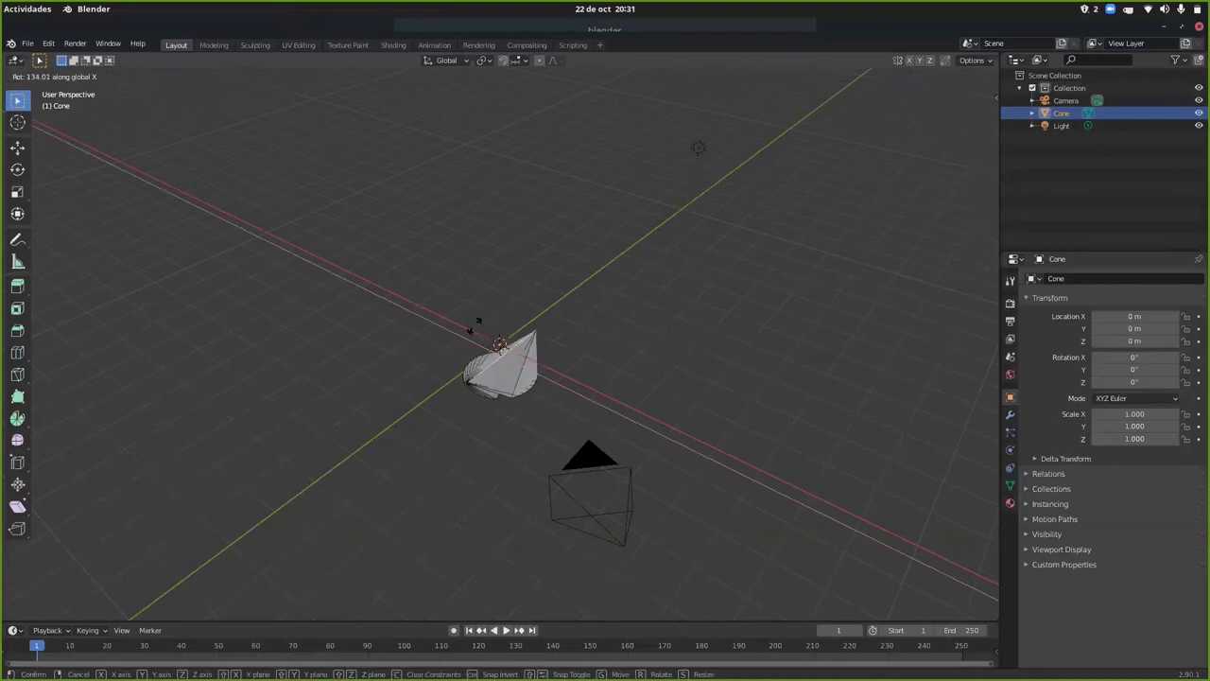
key(Escape)
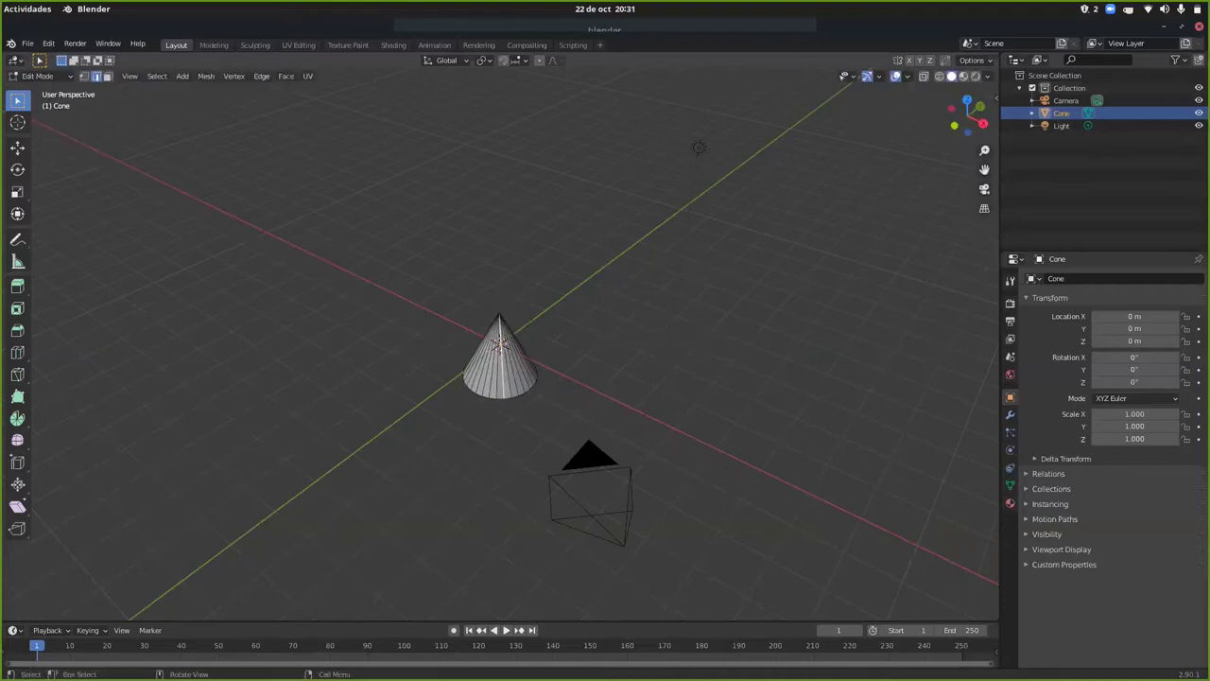
key(r)
key(z)
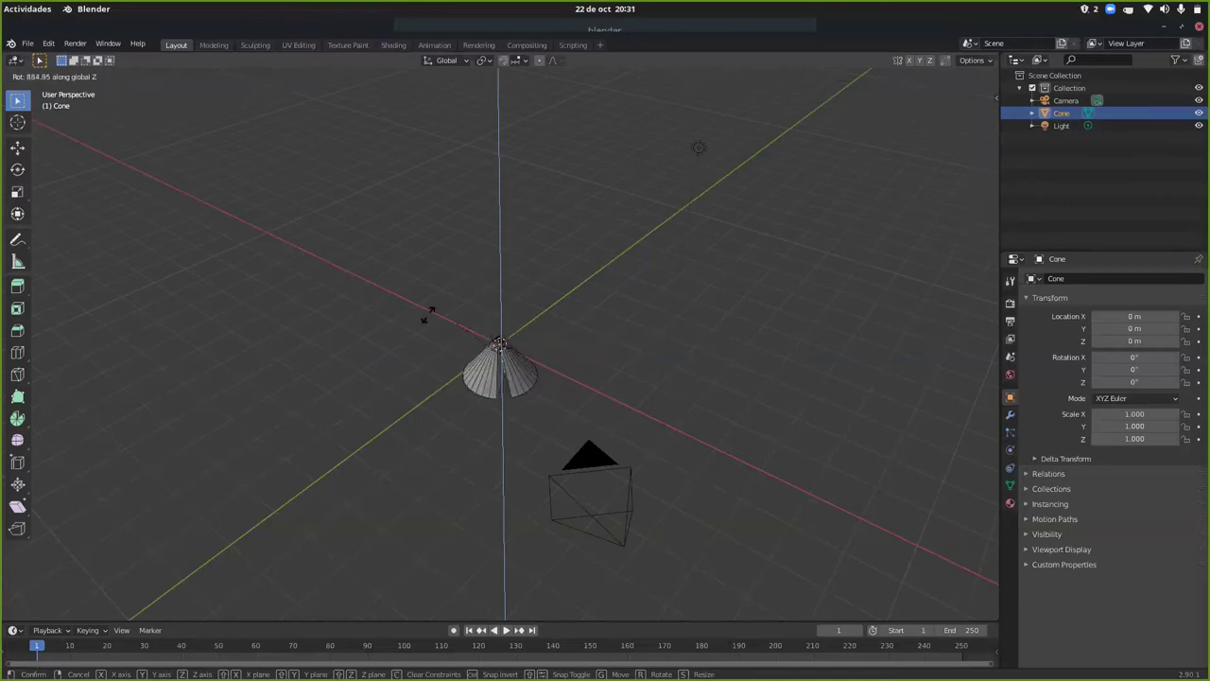
key(Escape)
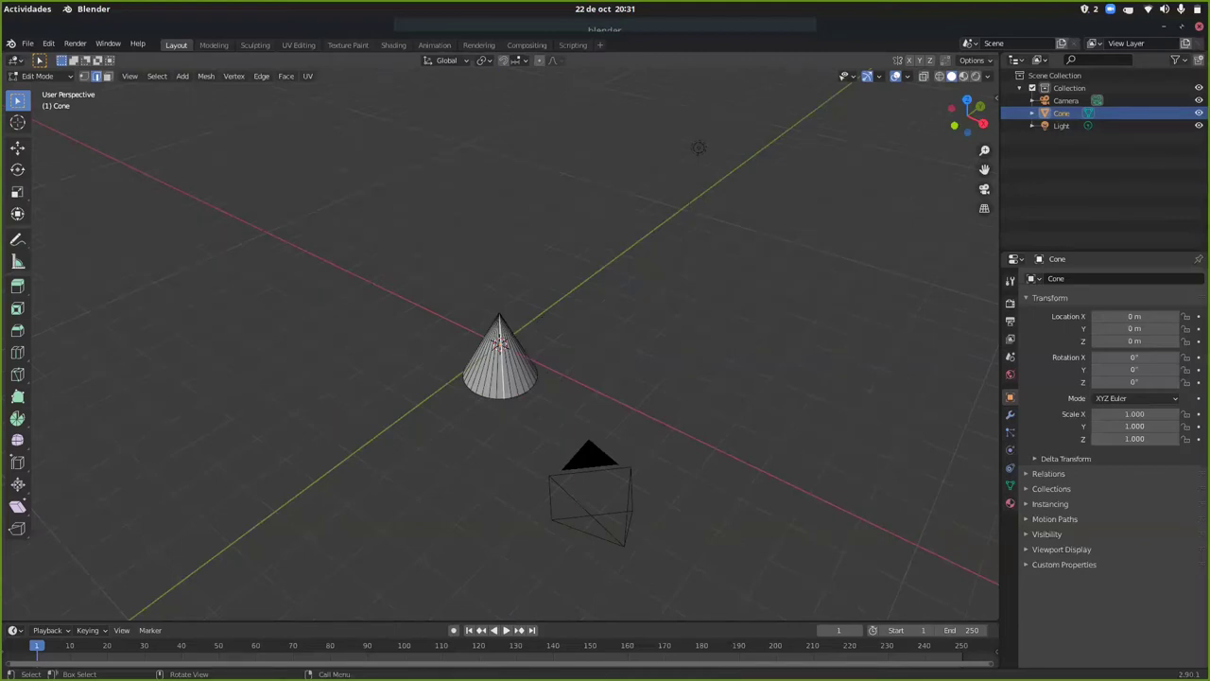
- Select a front side face of the cone in face select mode and try scaling it uniformly and along X, cancelling both
click(106, 76)
click(504, 383)
key(s)
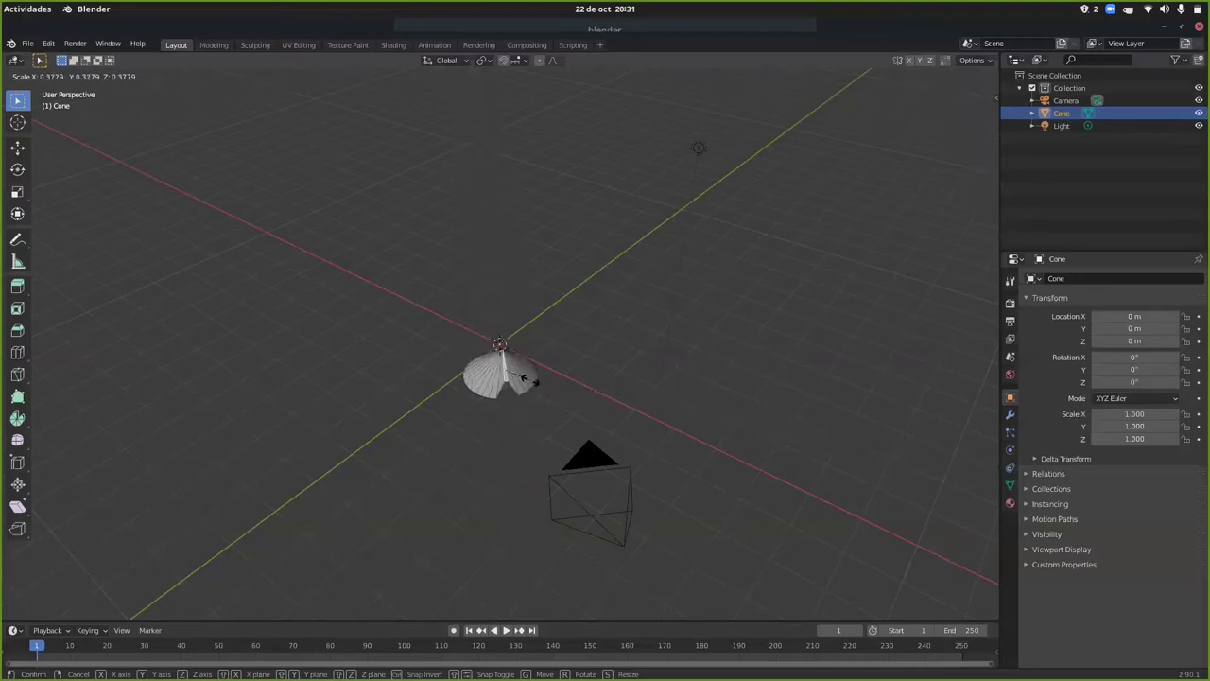
key(Escape)
key(s)
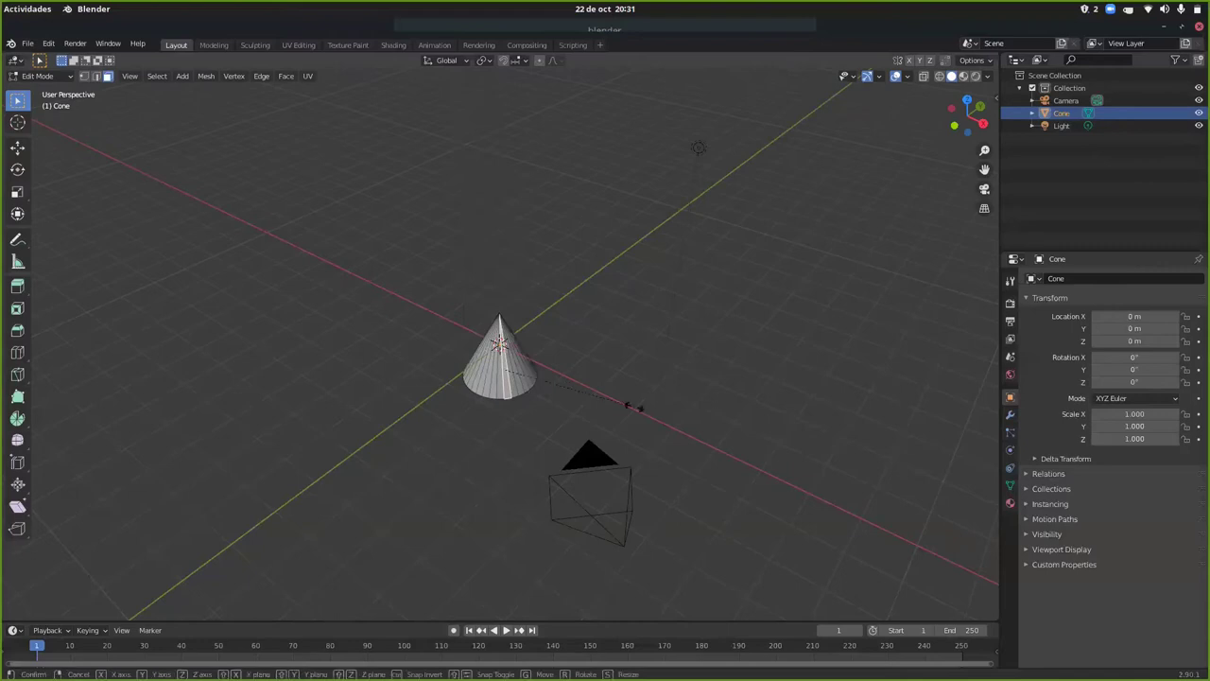
key(x)
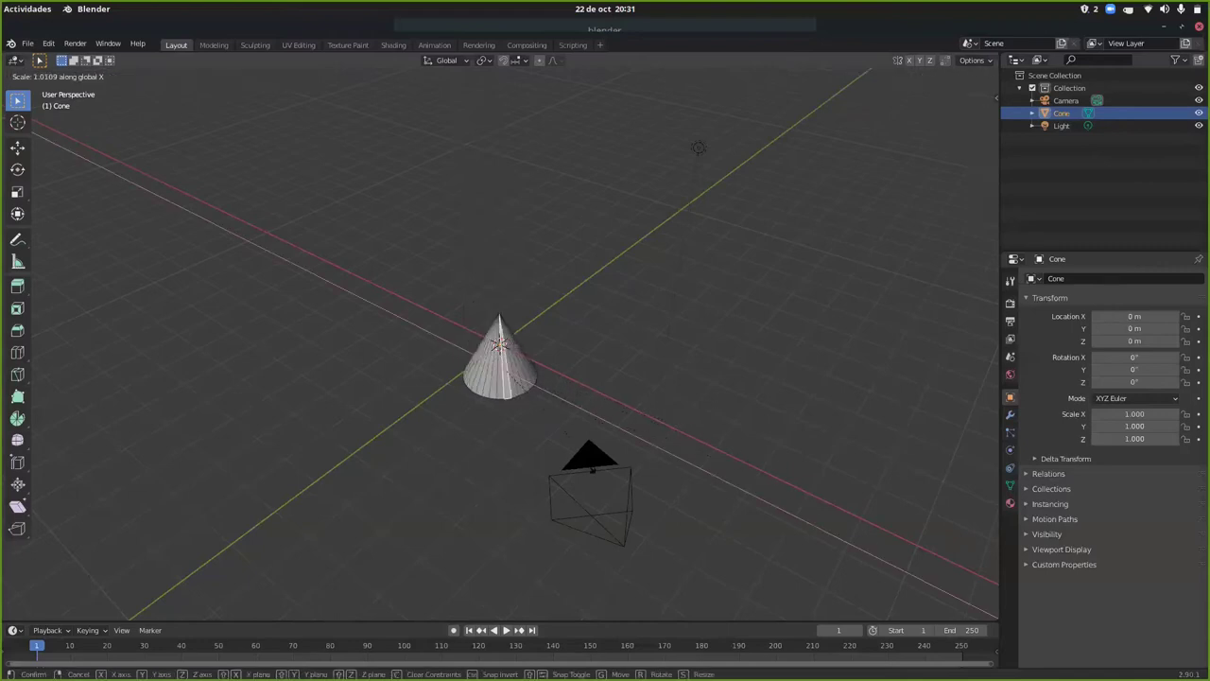
key(Escape)
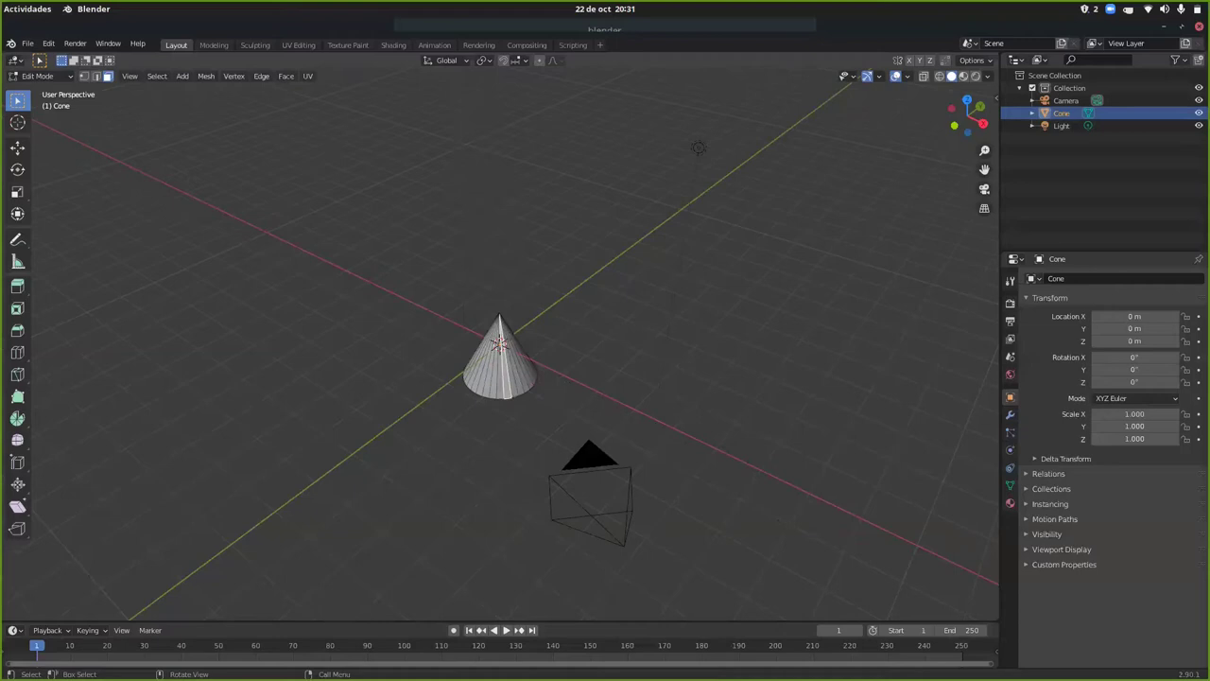
- Delete the cone's entire geometry in Edit Mode and add a monkey mesh in its place
key(alt+a)
drag(438, 276, 577, 404)
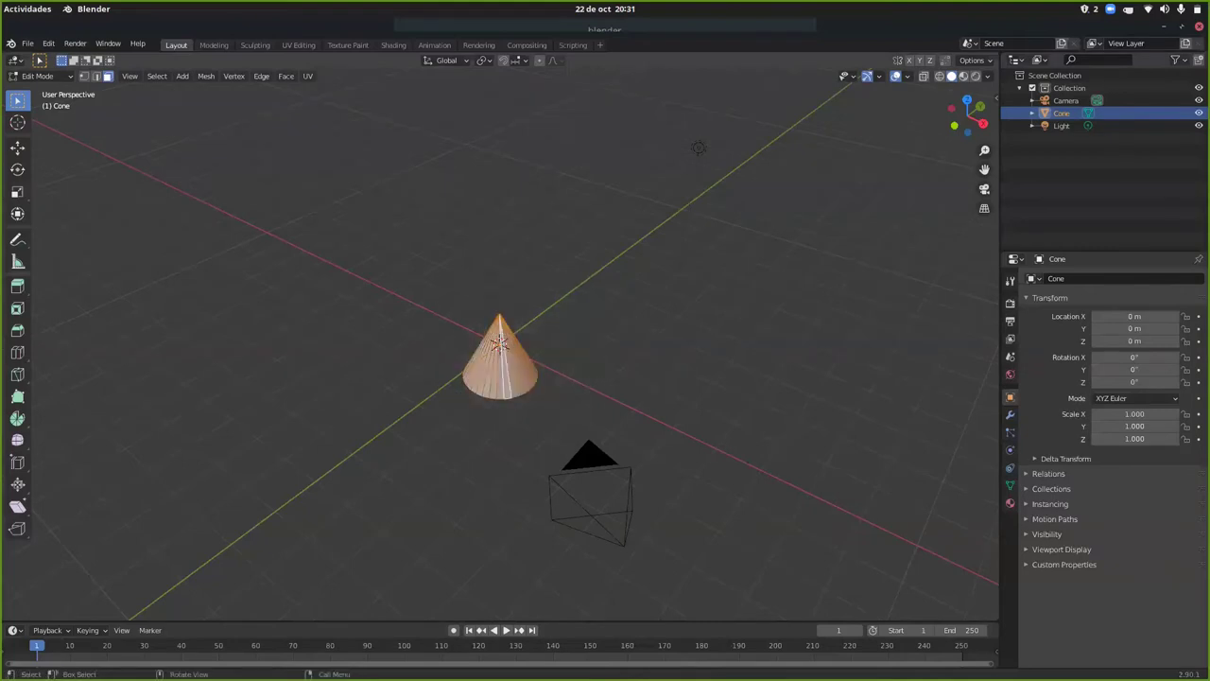
key(x)
click(600, 429)
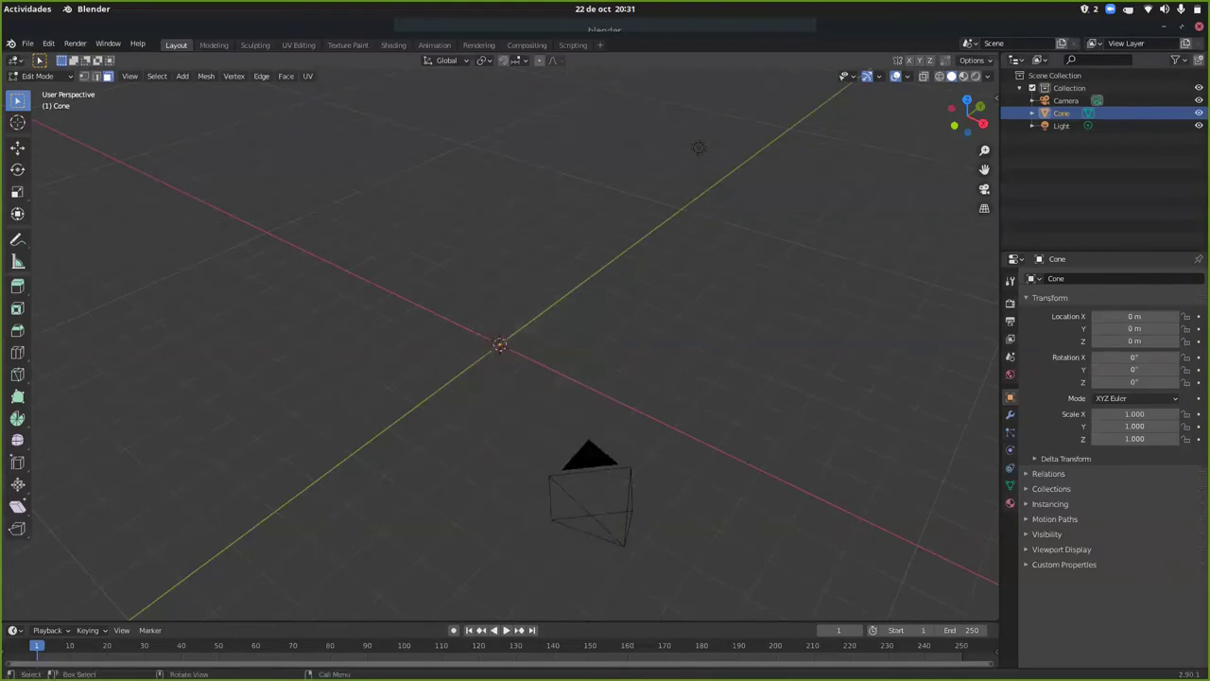
click(182, 76)
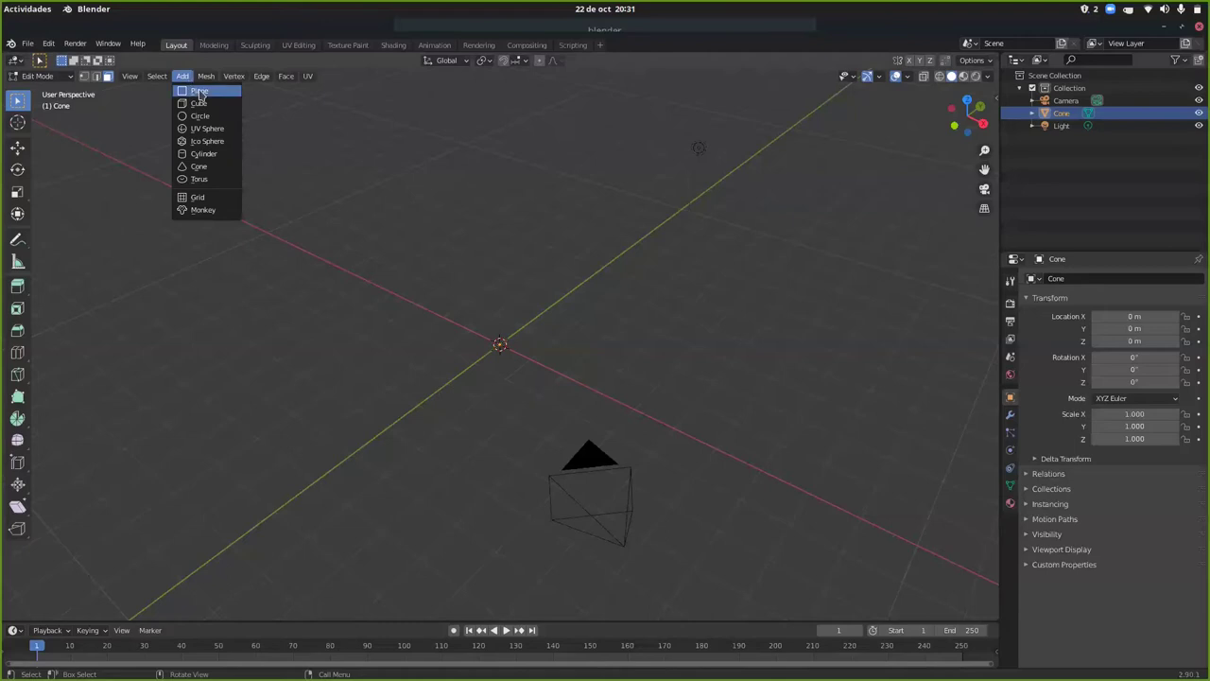
click(221, 214)
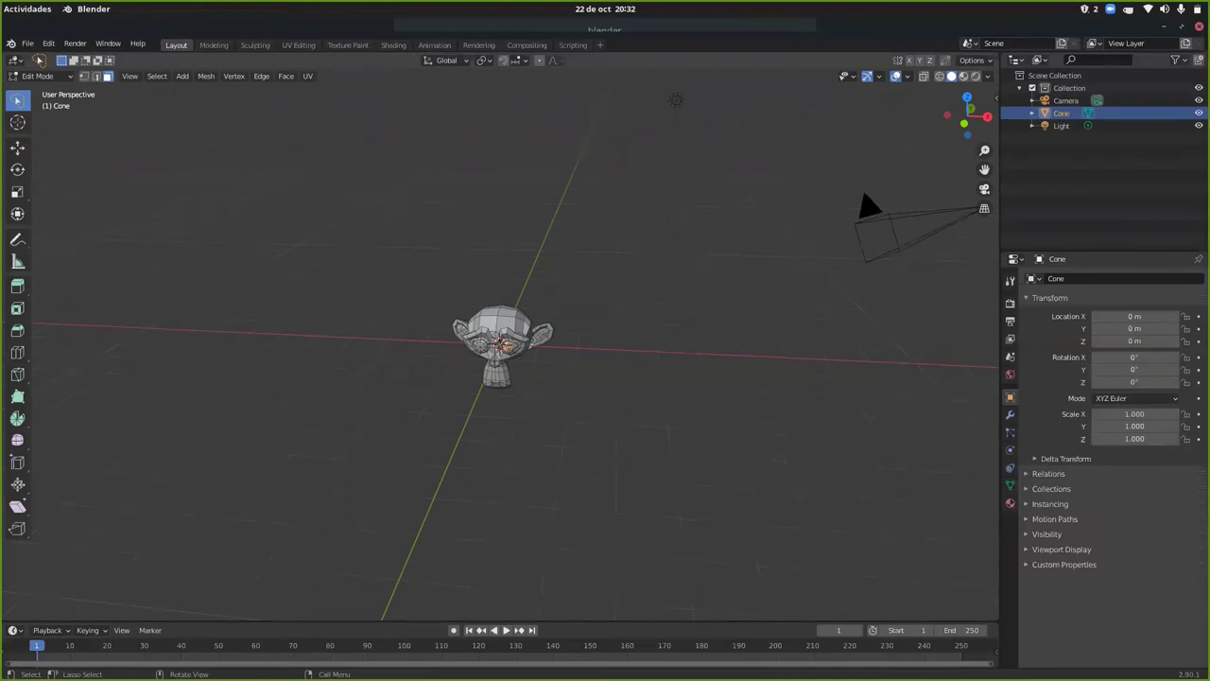
- Start a Wavefront (.obj) export and browse to the mallas folder in Descargas/lab07-08-camera-mesh/08-fps-cam
click(28, 47)
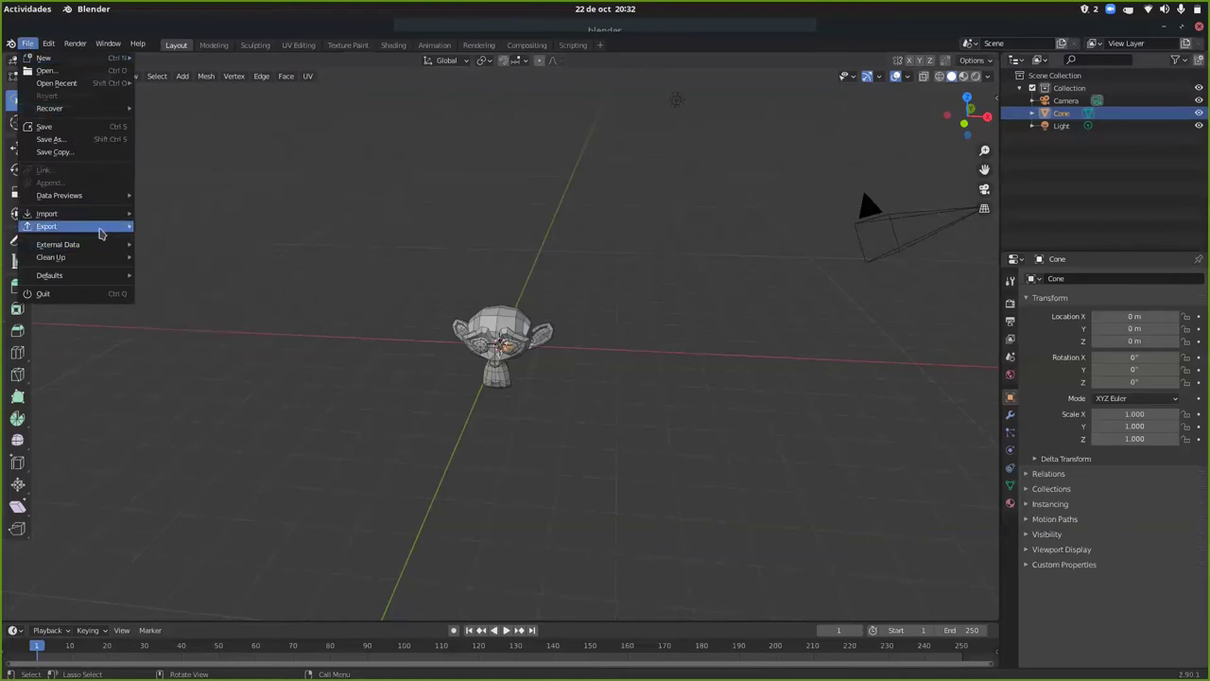
mouse_move(105, 233)
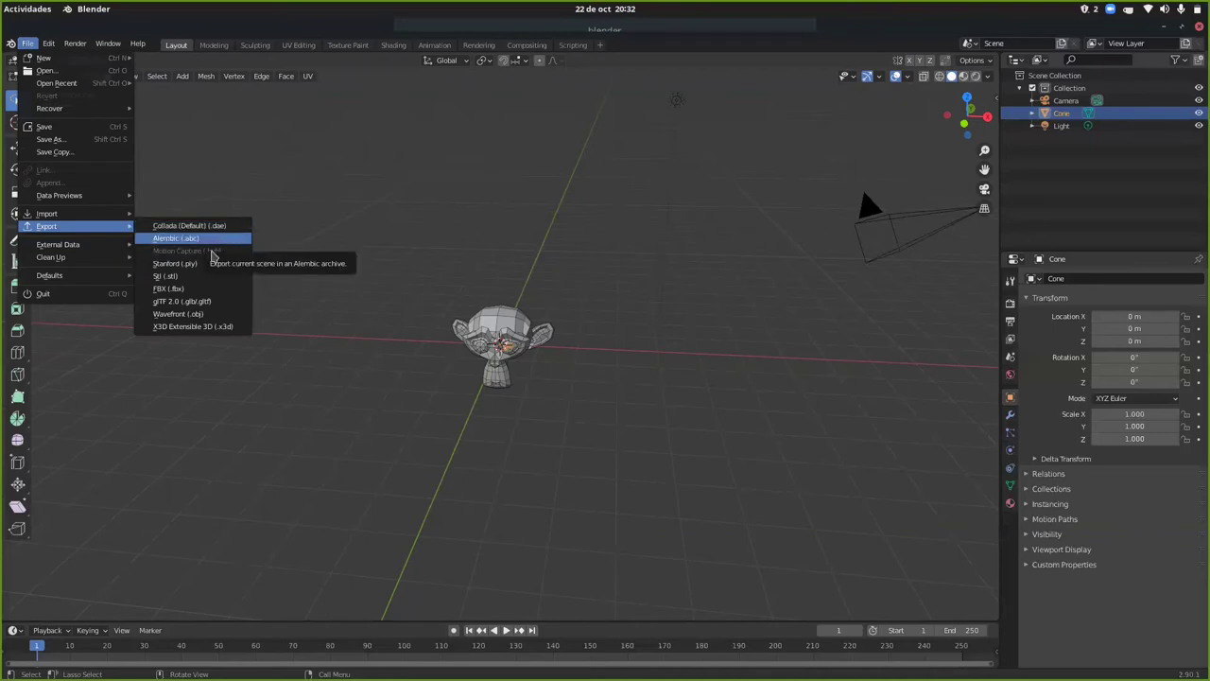
click(201, 315)
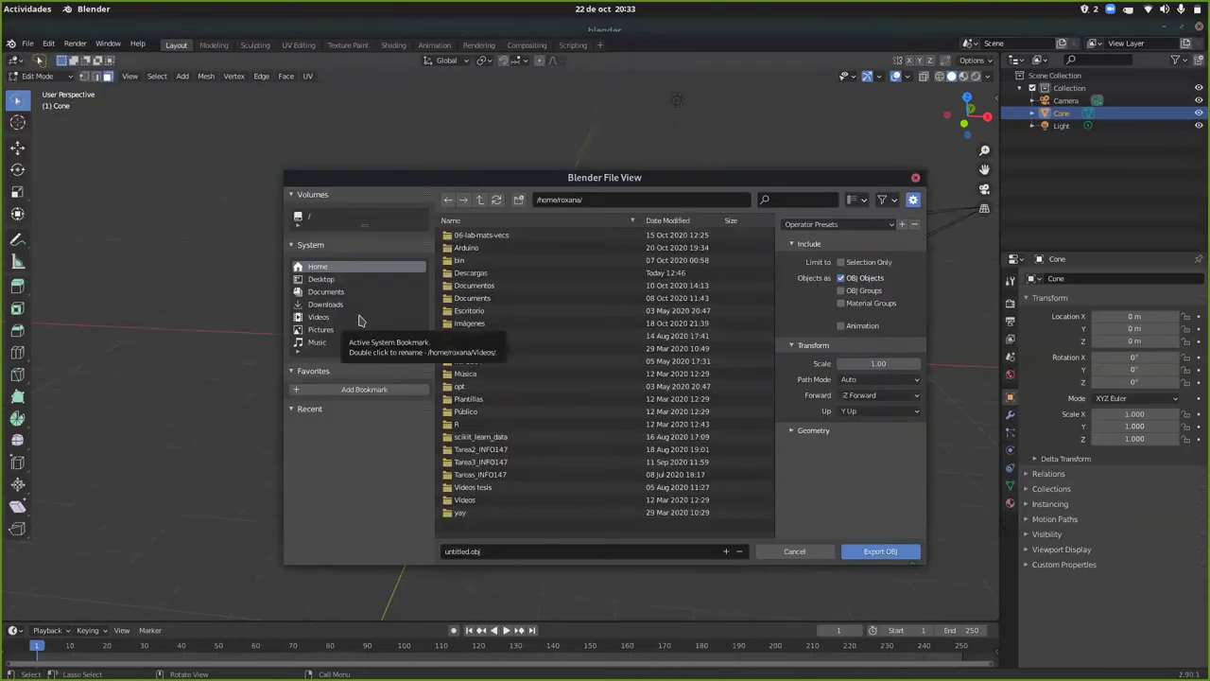
double_click(482, 274)
double_click(490, 274)
double_click(477, 250)
double_click(468, 261)
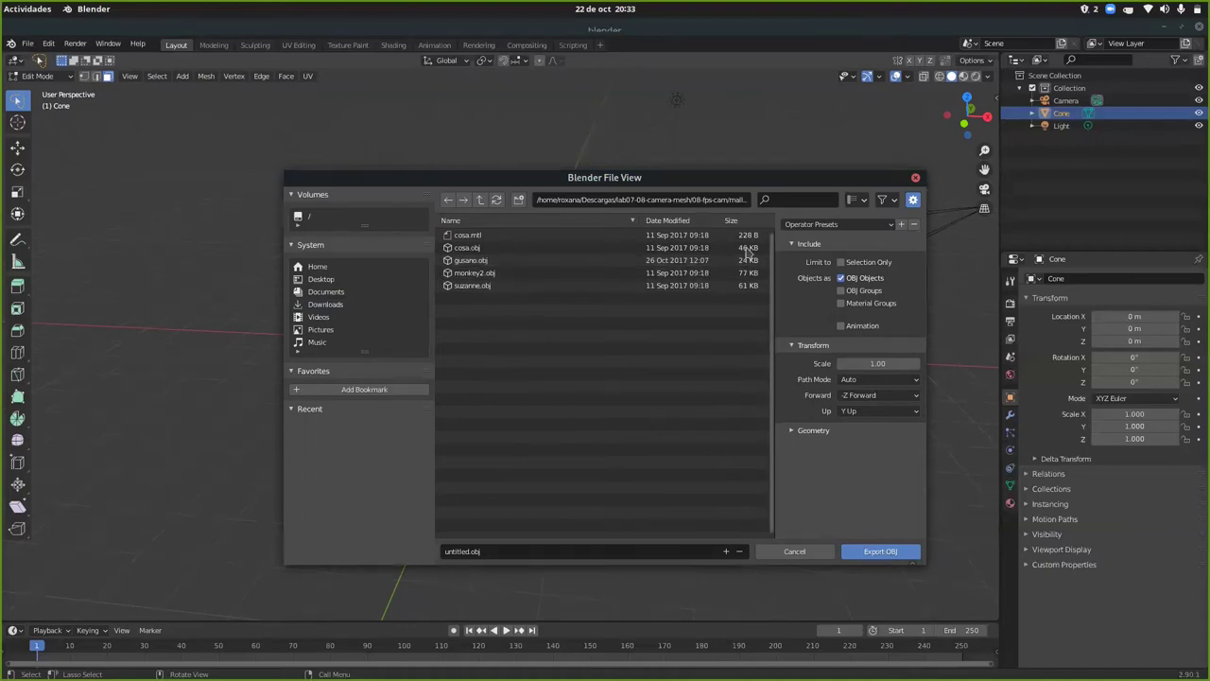
- Export the monkey as mono2.obj with Triangulate Faces enabled, and check the export log in the terminal before returning to Blender
click(460, 551)
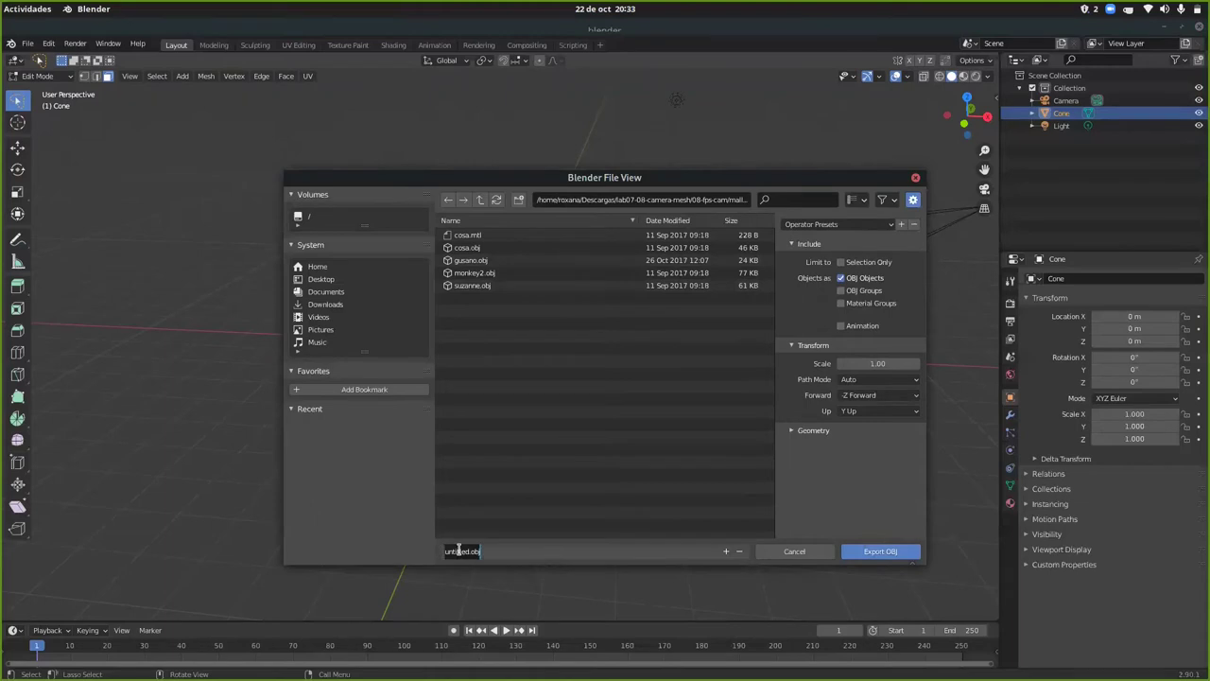
double_click(459, 551)
text(mono2)
click(794, 431)
click(795, 431)
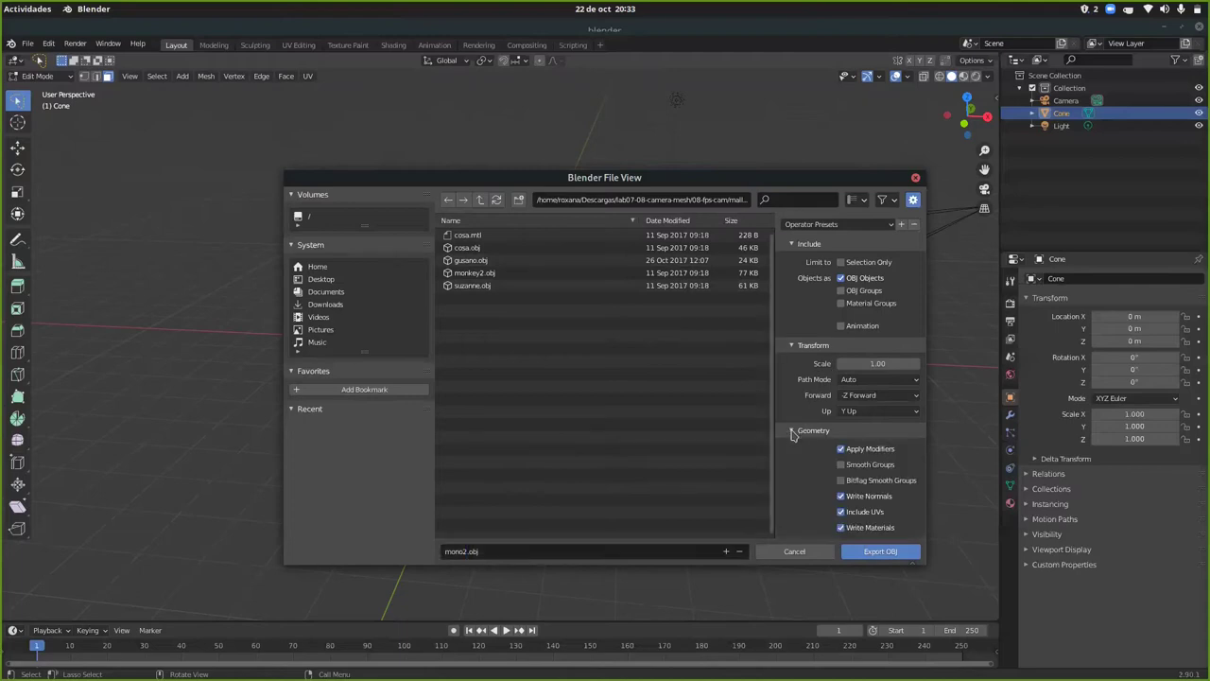
scroll(825, 482, down, 2)
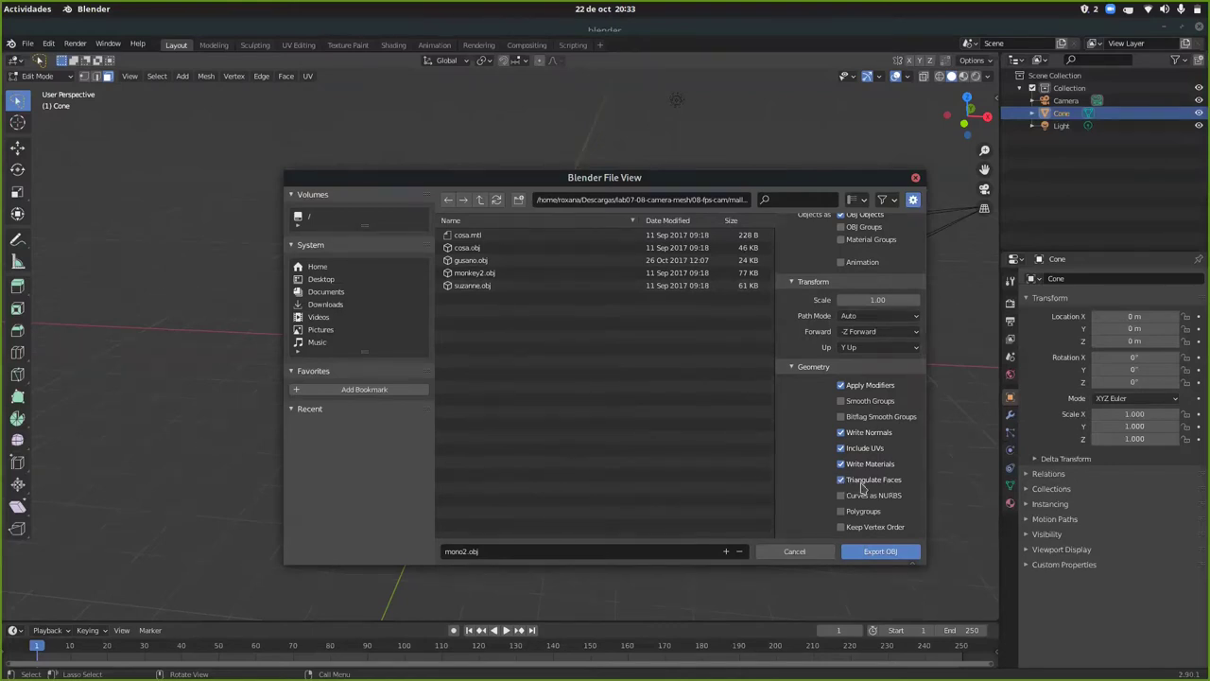
click(878, 554)
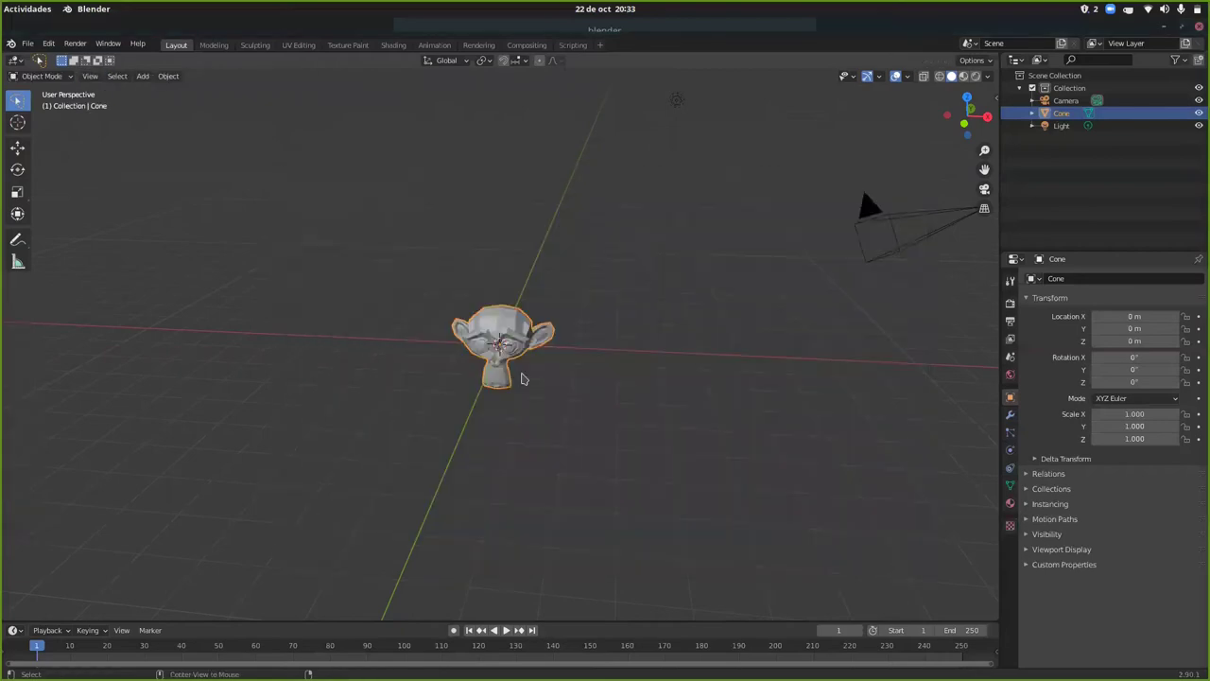
key(alt+Tab)
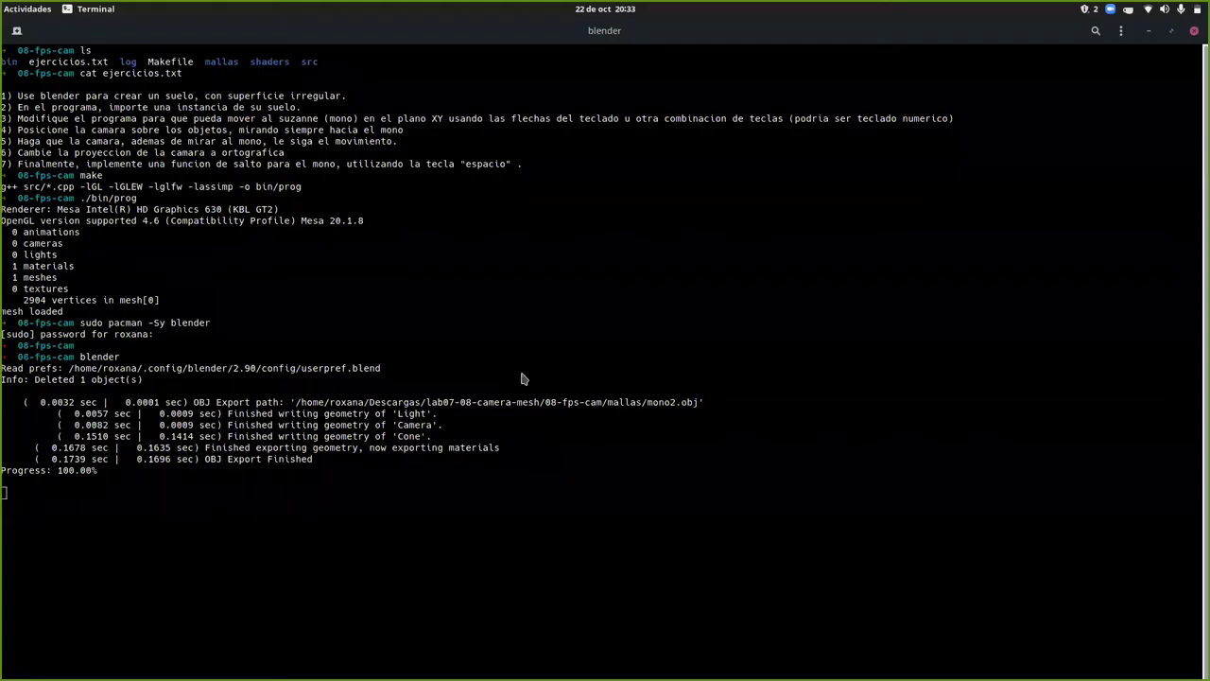
key(alt+Tab)
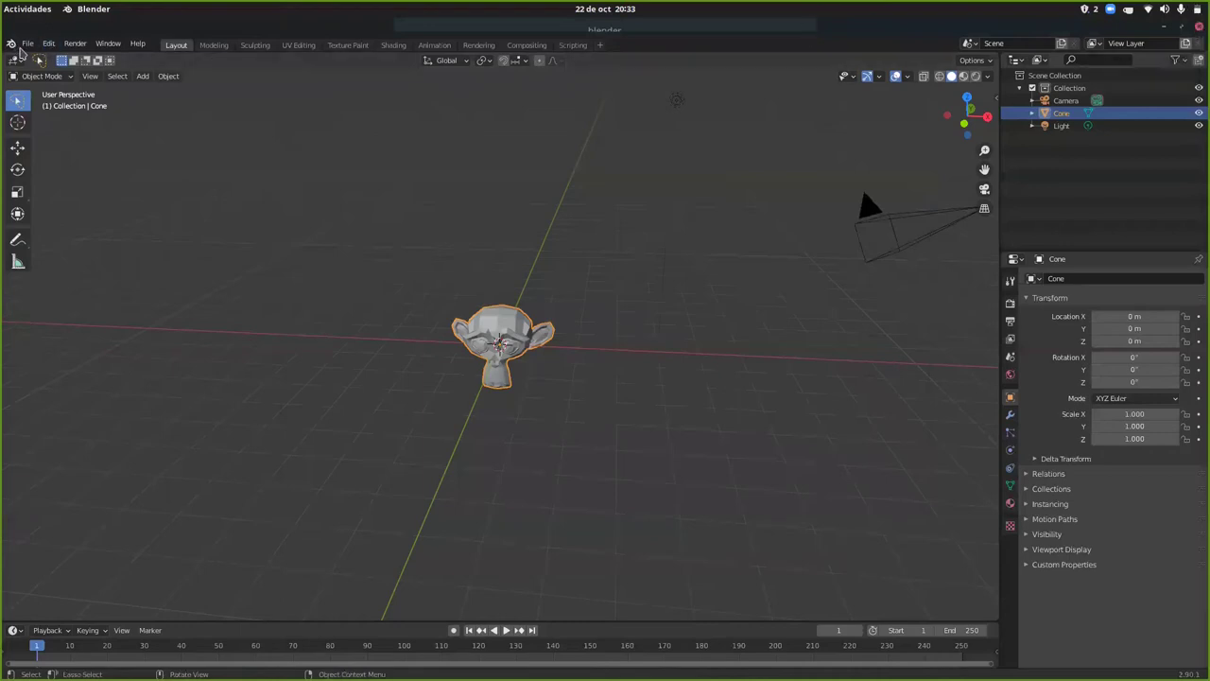
- Delete the monkey object and add a torus mesh to the scene
key(Delete)
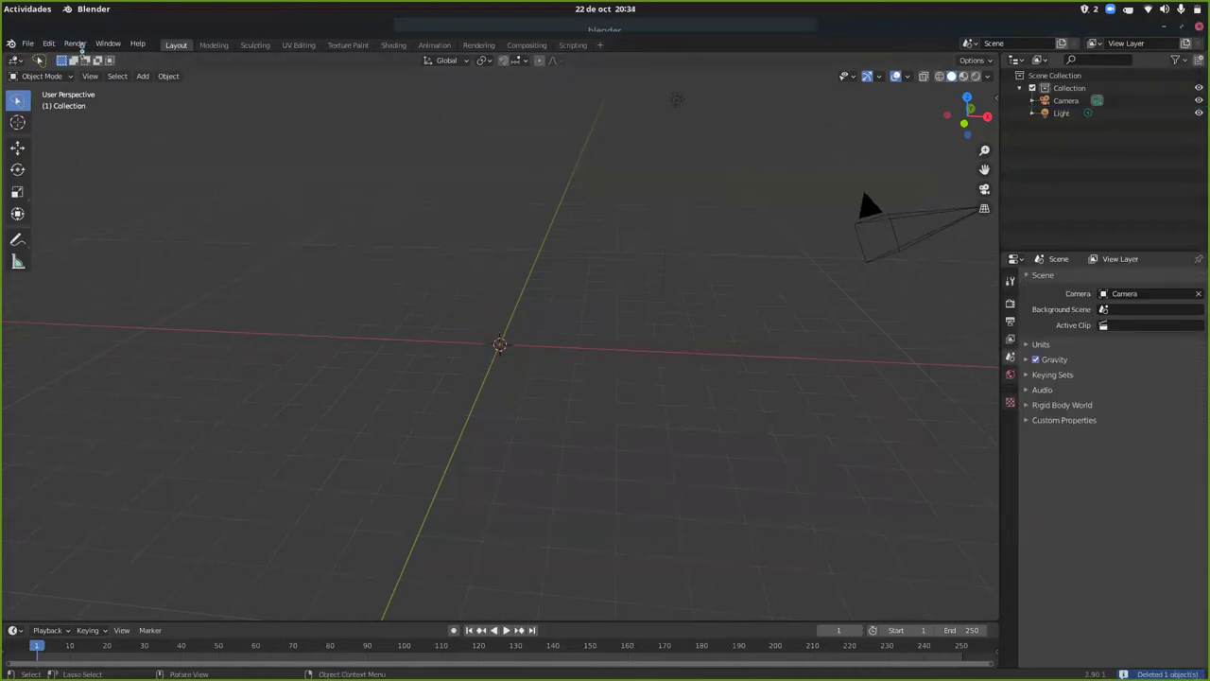
click(142, 78)
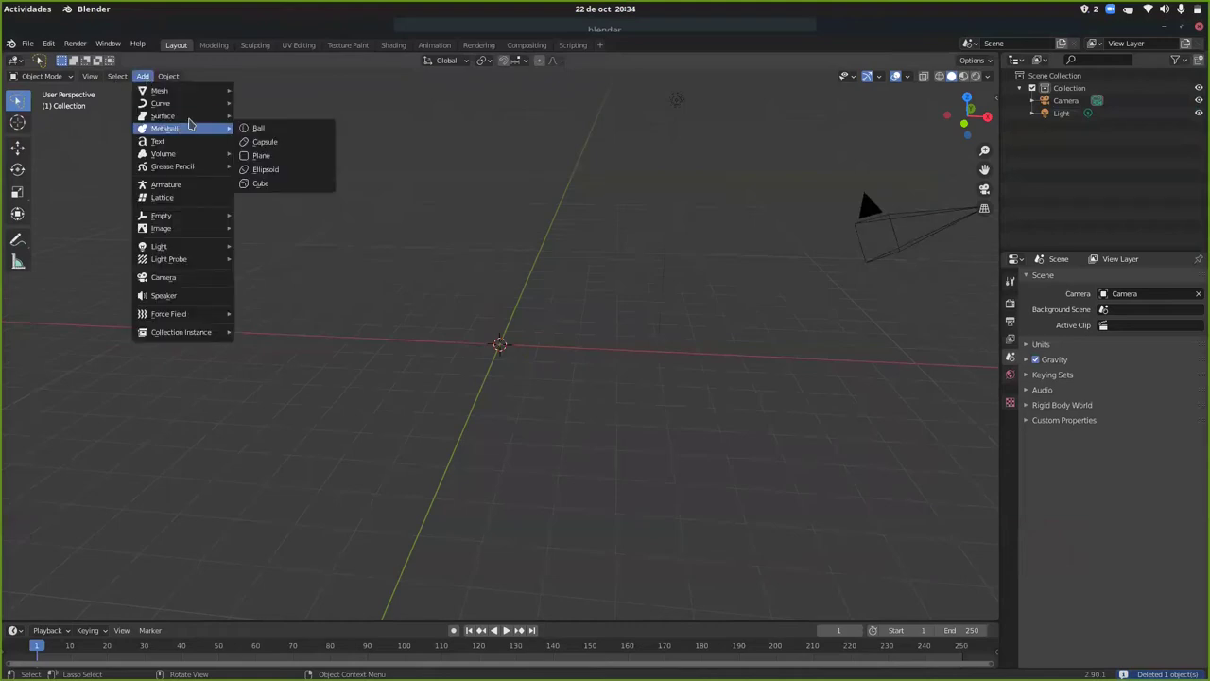
mouse_move(214, 95)
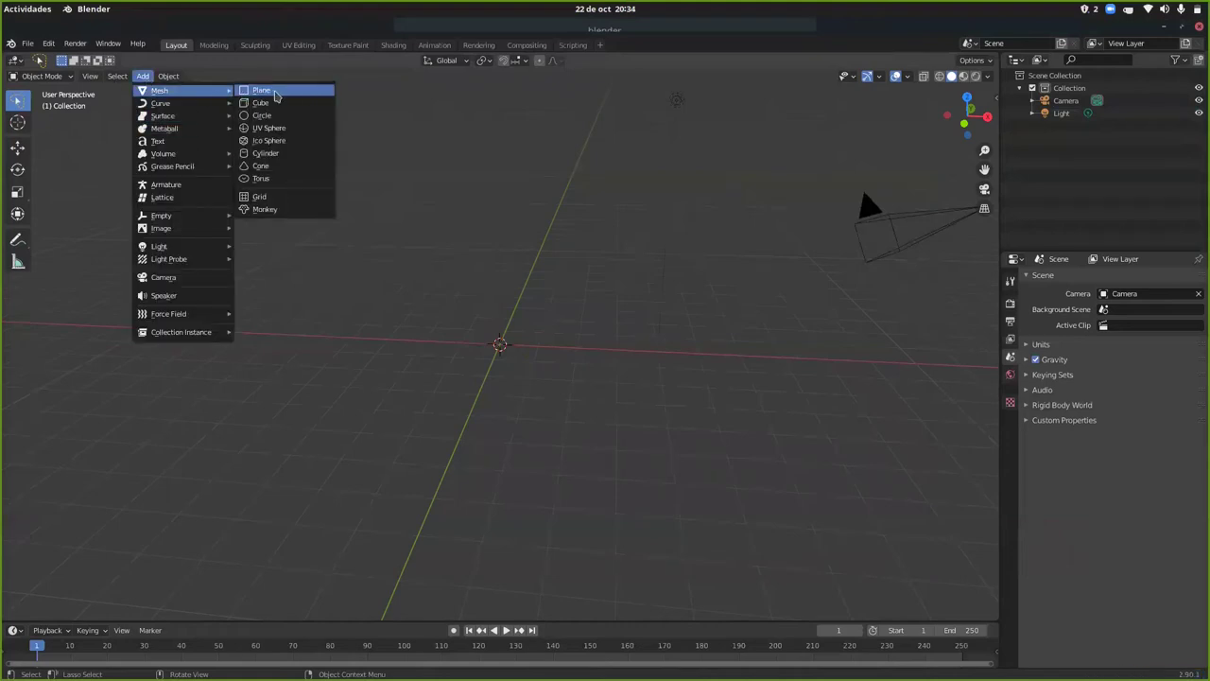
click(284, 180)
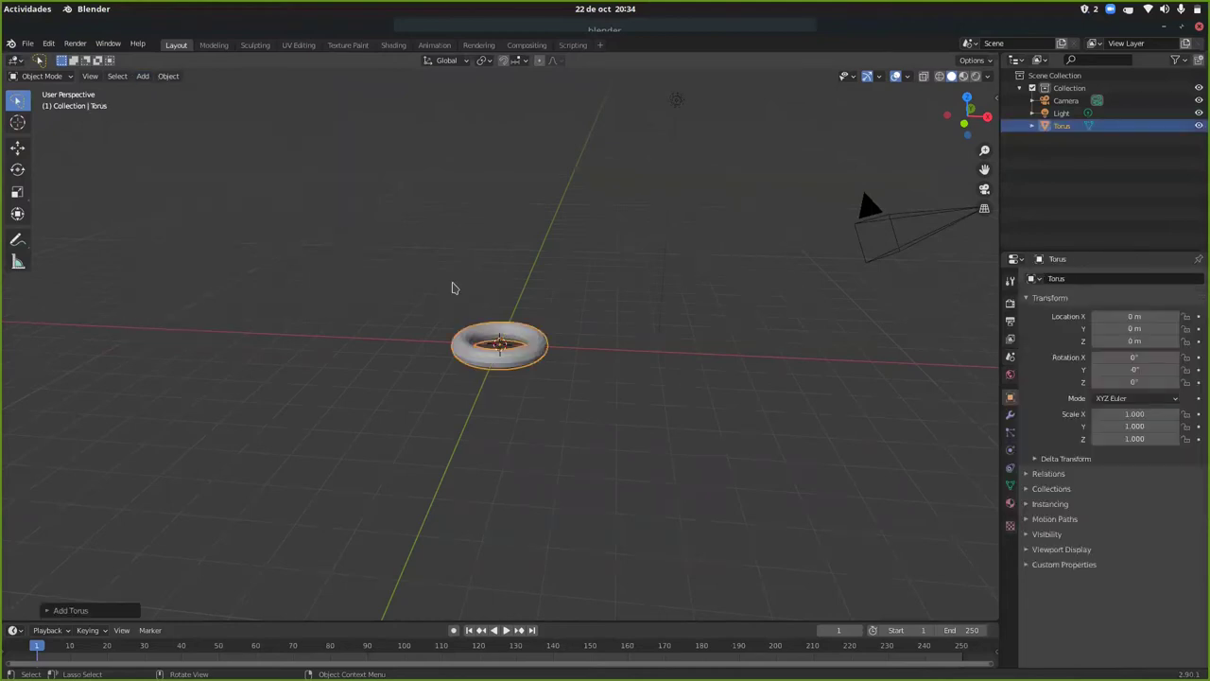
- Start a Wavefront (.obj) export of the torus into the mallas folder and name the file torus.obj
click(27, 44)
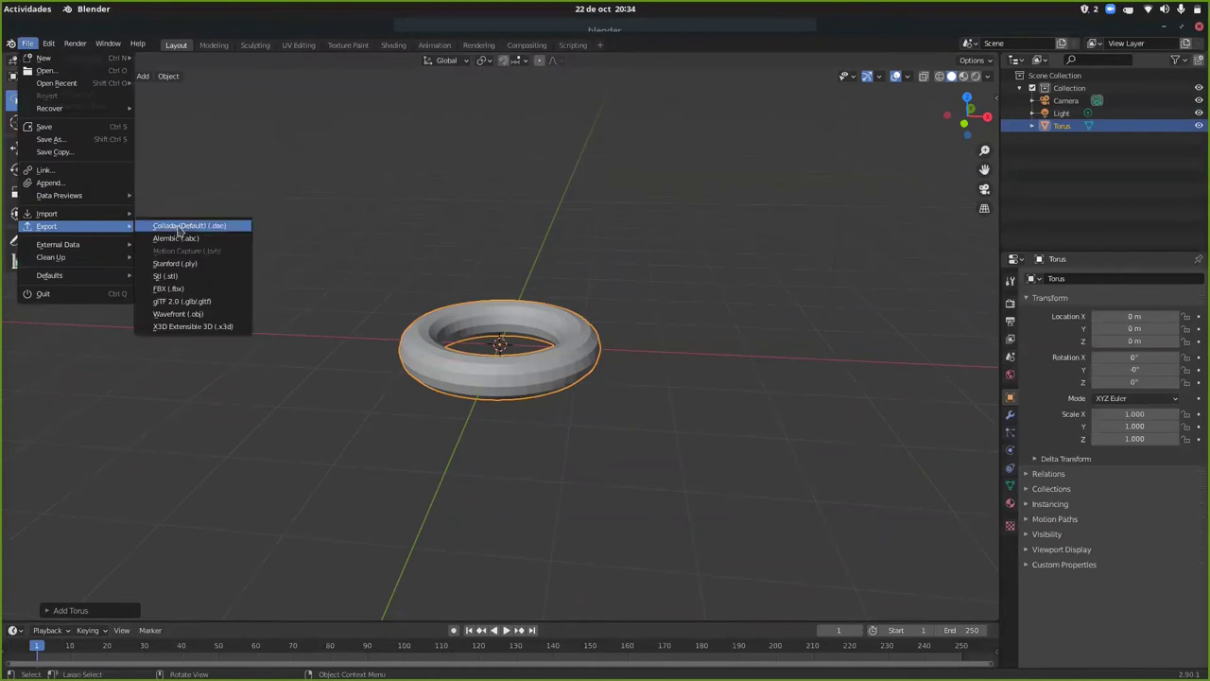
click(218, 314)
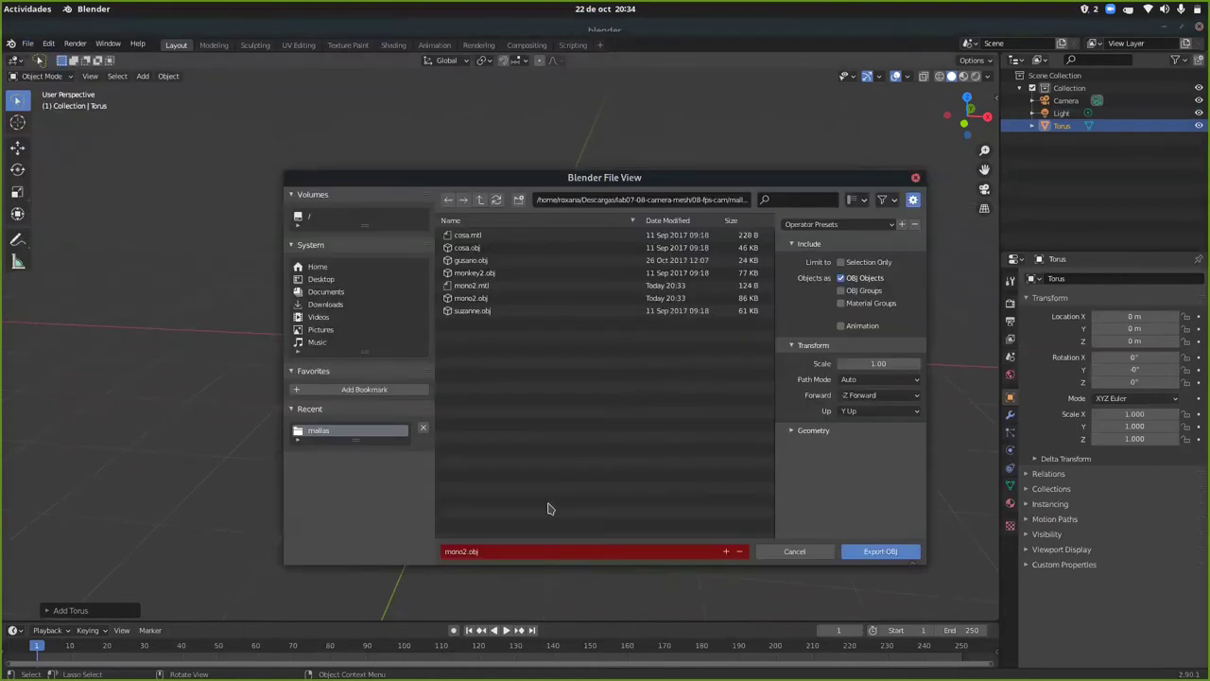
click(468, 552)
key(BackSpace)
key(BackSpace)
key(BackSpace)
key(BackSpace)
key(BackSpace)
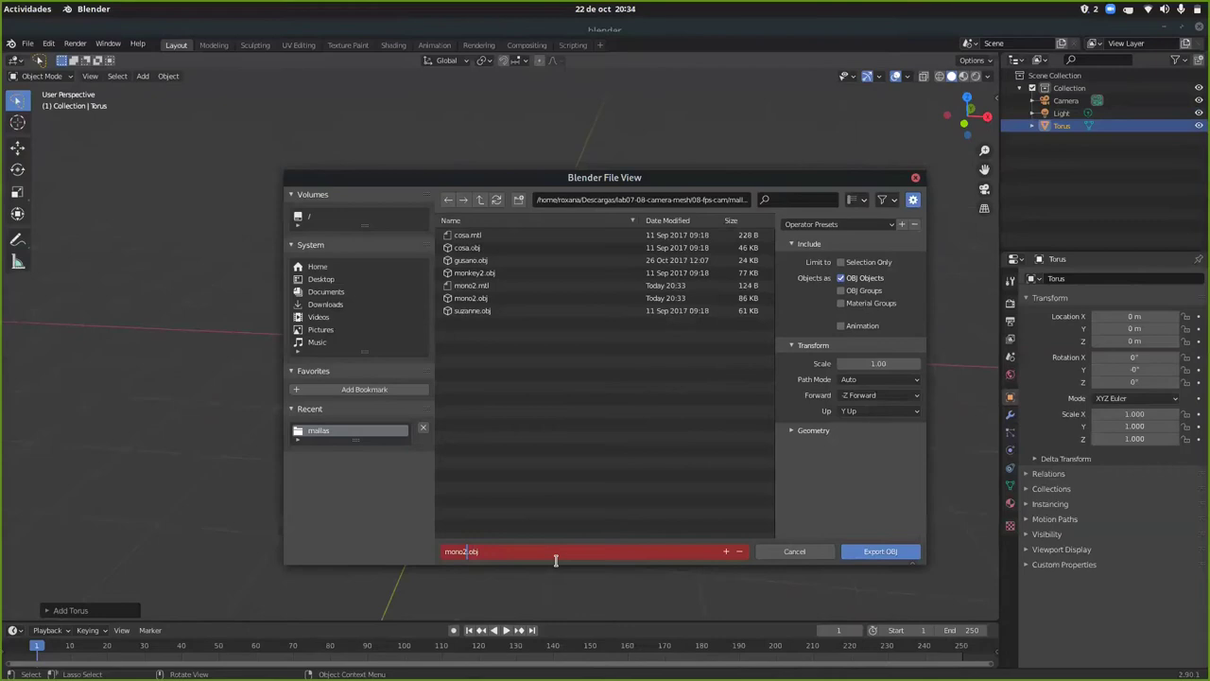
text(torus)
- Export the torus with Triangulate Faces enabled in the geometry options, and check the export log in the terminal
click(815, 430)
click(815, 430)
scroll(848, 501, down, 2)
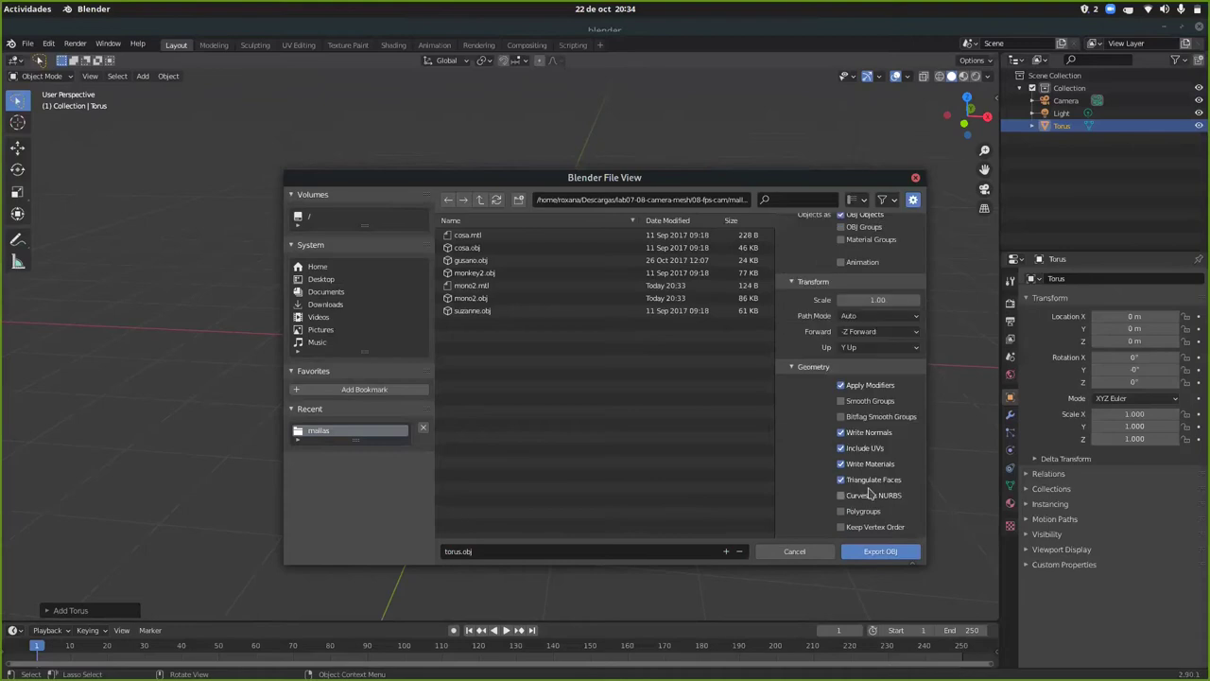
click(878, 552)
key(alt+Tab)
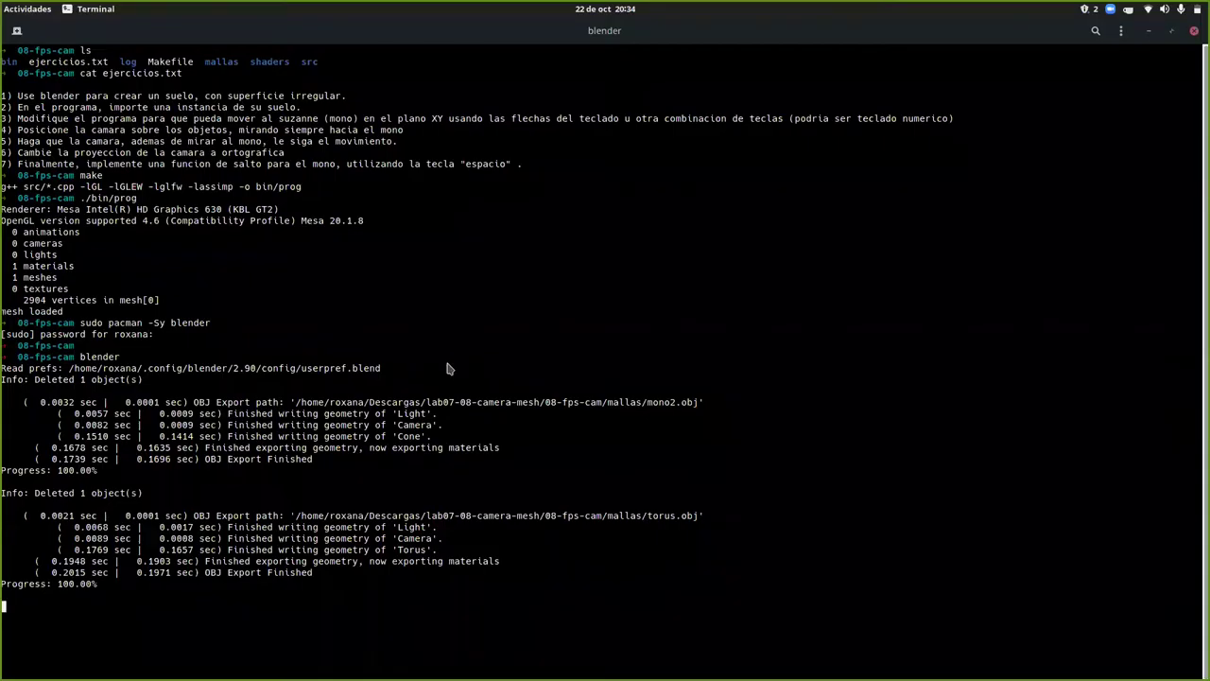
- Return to Blender and close it without saving the untitled scene
key(alt+Tab)
click(1198, 26)
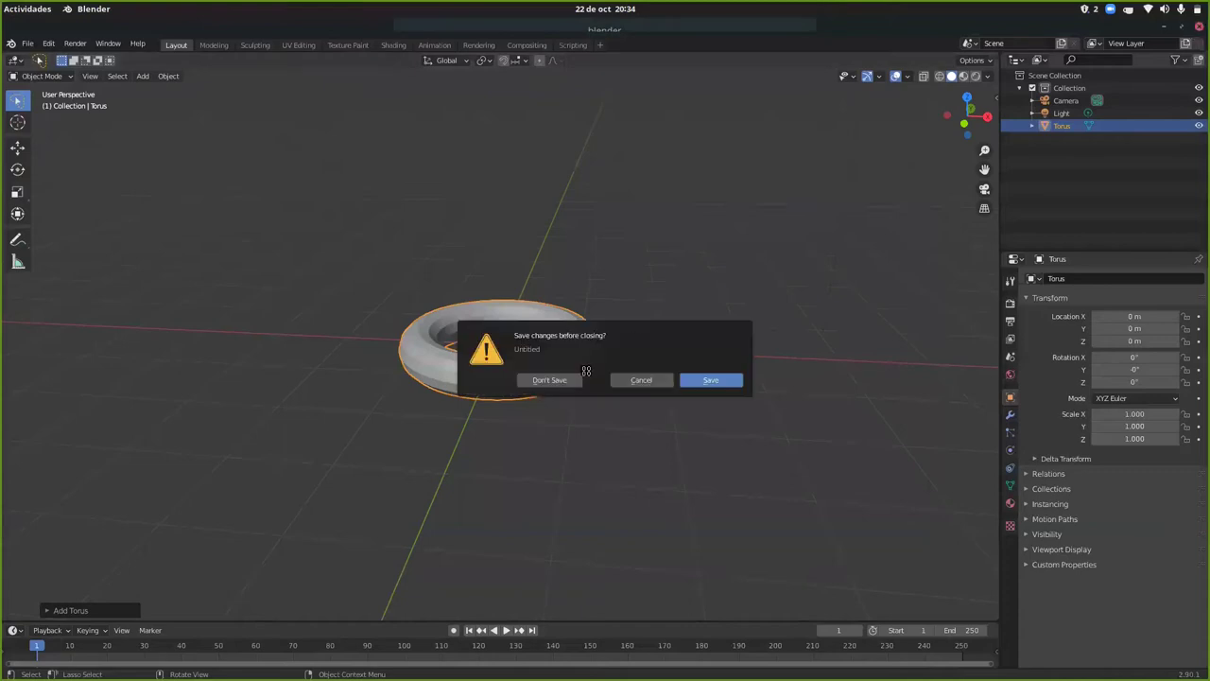
click(565, 380)
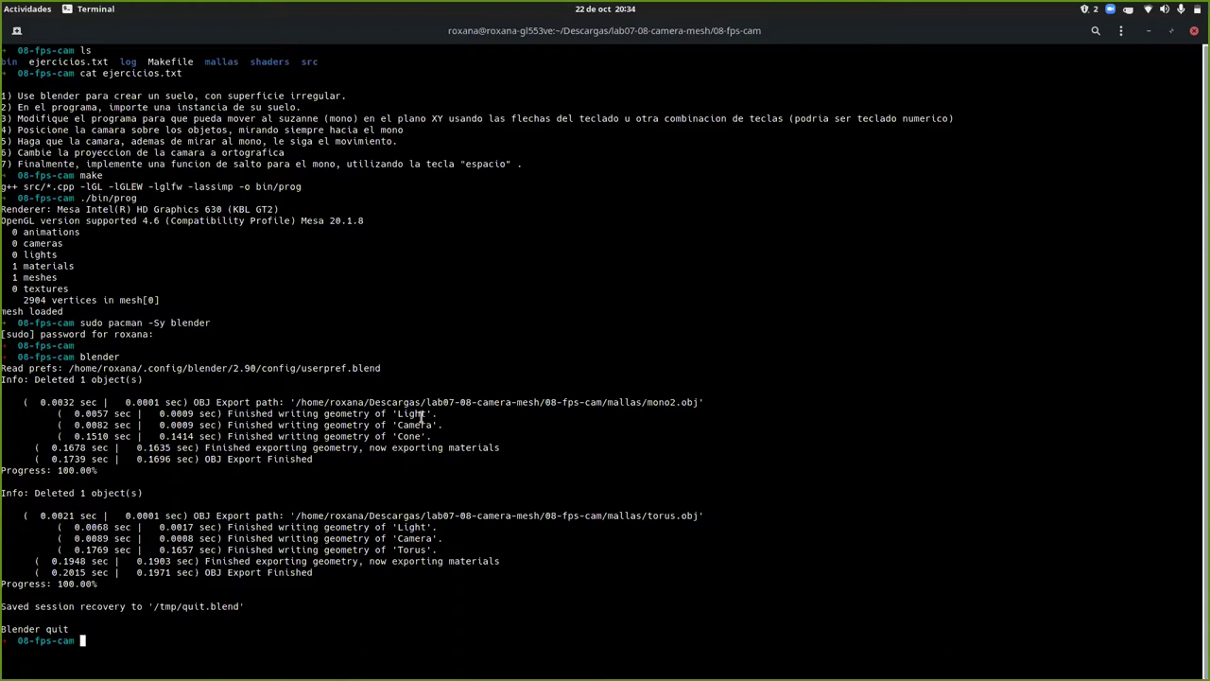
- List the contents of the 08-fps-cam folder and its mallas subfolder, and locate the exported mono2 and torus files
text(ls)
key(Return)
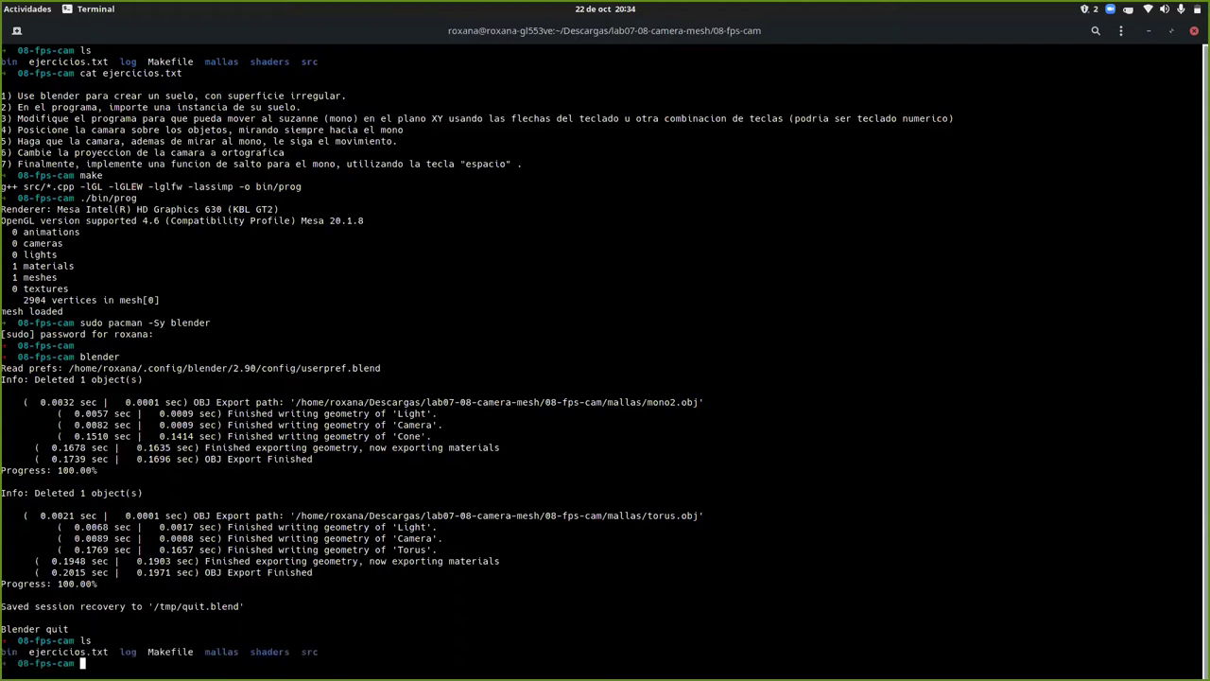
text(ls mallas)
key(Return)
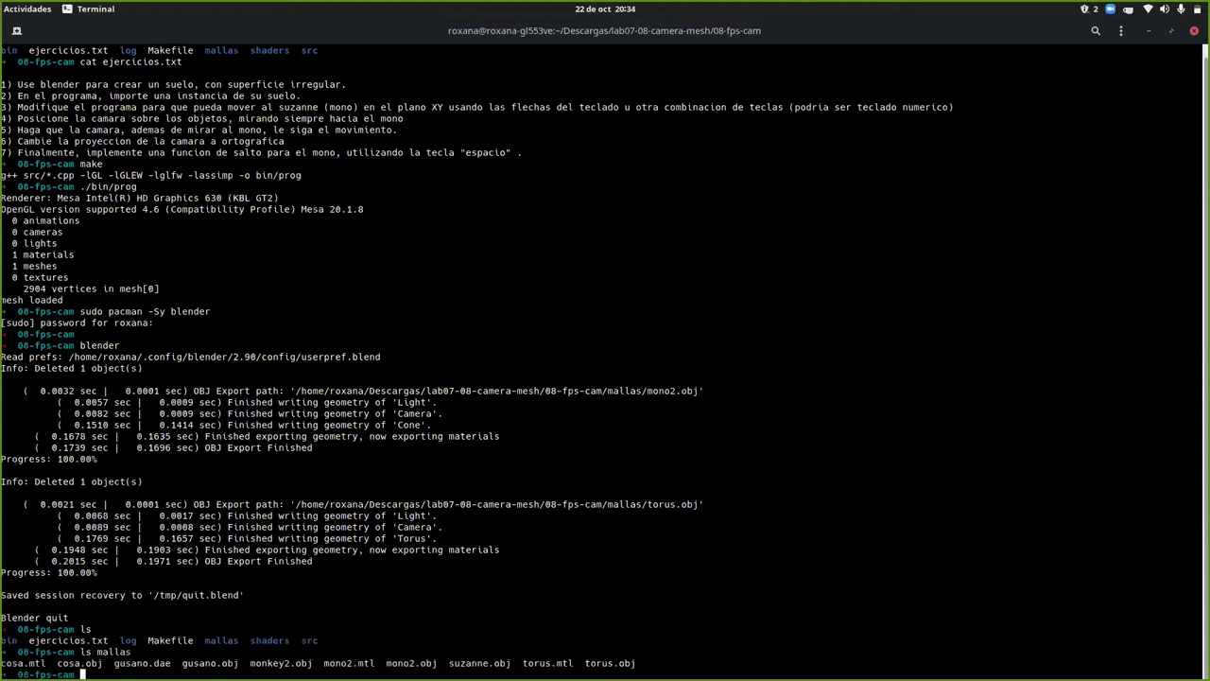
double_click(326, 663)
double_click(430, 663)
triple_click(615, 663)
click(616, 663)
- Open mallas/torus.obj in vim from the terminal
text(vim torus.)
key(BackSpace)
key(BackSpace)
key(BackSpace)
key(BackSpace)
key(BackSpace)
key(BackSpace)
text(mallas/torus.)
key(Tab)
text(obj)
key(Return)
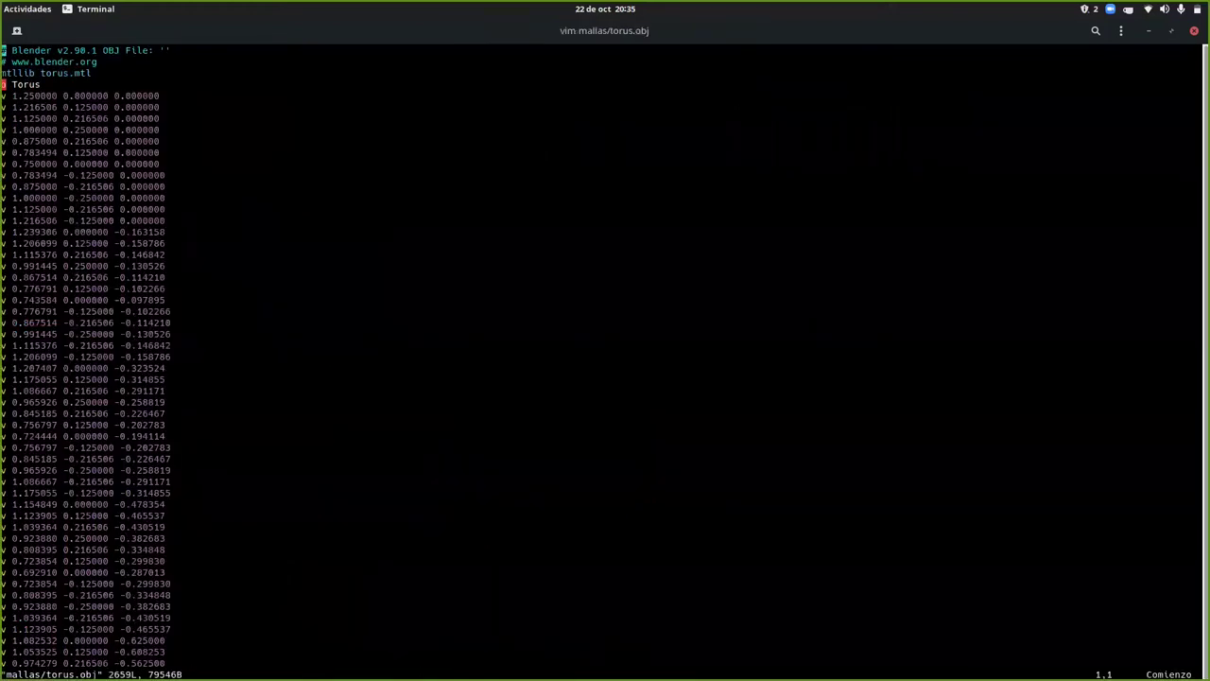
- Examine the torus's vertex coordinate lines (v entries) in torus.obj, going back and forth through the first part of the vertex list
key(j)
key(j)
key(j)
key(j)
key(j)
key(j)
key(j)
key(j)
key(j)
key(j)
key(j)
key(j)
key(j)
key(j)
key(j)
key(j)
key(j)
key(j)
key(j)
key(j)
key(j)
key(j)
key(j)
key(j)
key(j)
key(j)
key(j)
key(j)
key(j)
key(j)
key(j)
key(j)
key(j)
key(j)
key(j)
key(j)
key(j)
key(j)
key(j)
key(j)
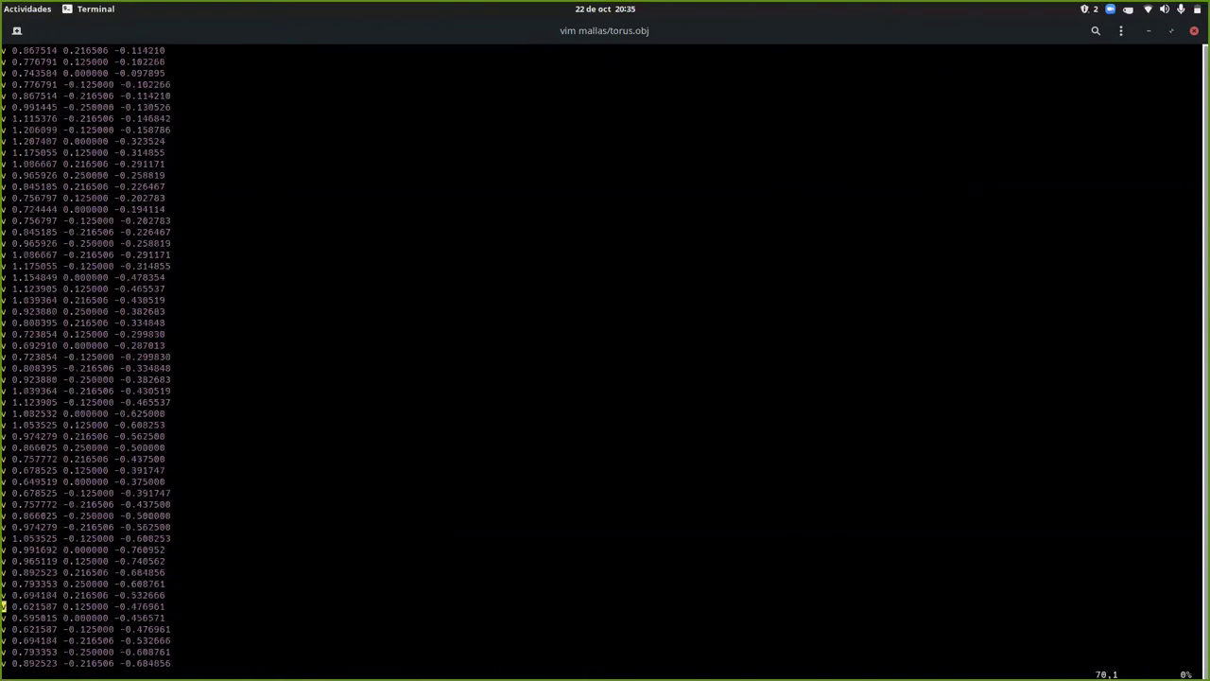
key(j)
key(j)
key(j)
key(j)
key(j)
key(j)
key(j)
key(j)
key(j)
key(j)
key(k)
key(k)
key(k)
key(k)
key(k)
key(k)
key(k)
key(k)
key(k)
key(k)
key(k)
key(k)
key(k)
key(k)
key(k)
key(k)
key(k)
key(k)
key(k)
key(k)
key(k)
key(k)
key(k)
key(k)
key(k)
key(k)
key(k)
key(k)
key(k)
key(k)
key(k)
key(k)
key(k)
key(k)
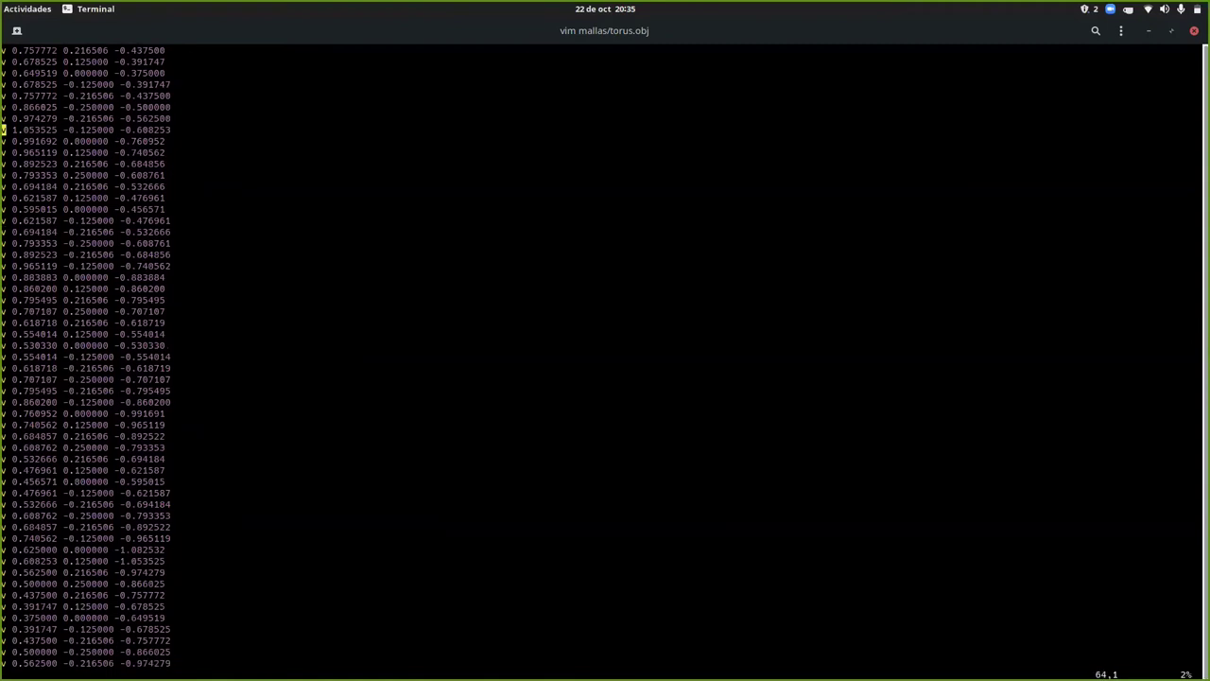
key(k)
key(k)
key(k)
key(k)
key(k)
key(k)
key(k)
key(k)
key(k)
key(k)
key(k)
key(k)
key(k)
key(j)
key(j)
key(j)
key(j)
key(j)
key(j)
key(j)
key(j)
key(j)
key(j)
key(j)
key(j)
key(j)
key(j)
key(j)
key(j)
key(j)
key(j)
key(j)
key(j)
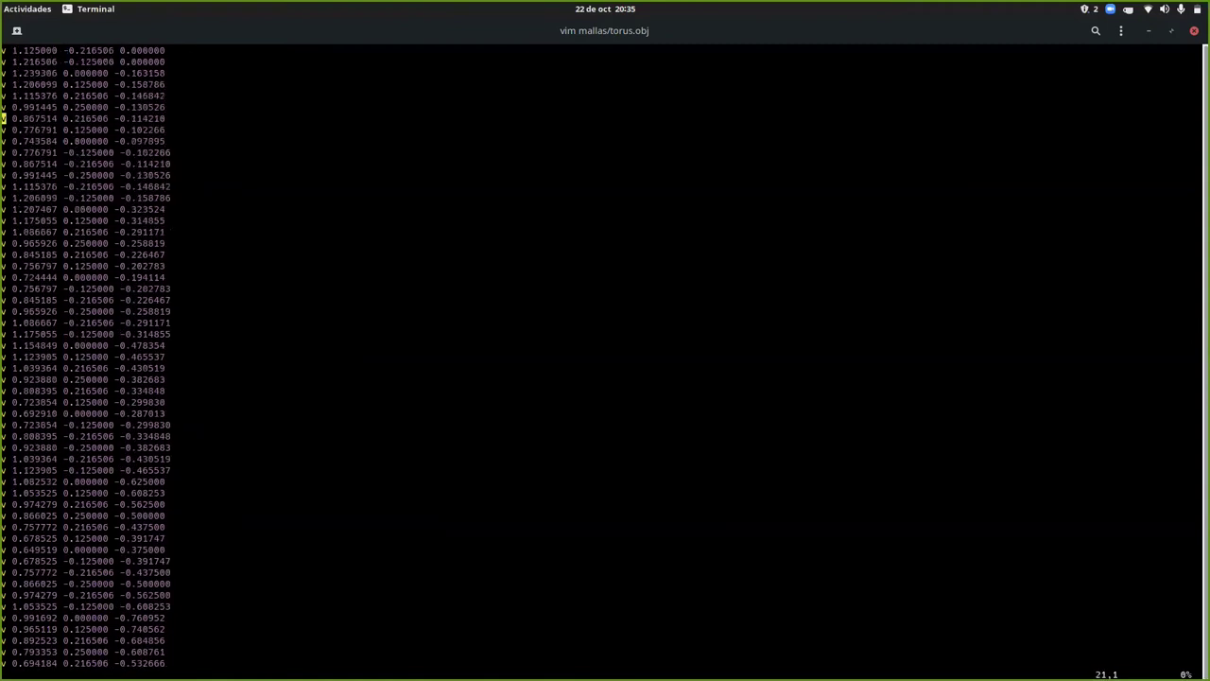
key(j)
key(j)
key(j)
key(j)
key(j)
key(j)
key(j)
key(j)
key(j)
key(j)
key(j)
key(j)
key(j)
key(j)
key(j)
key(j)
key(j)
key(j)
key(j)
key(j)
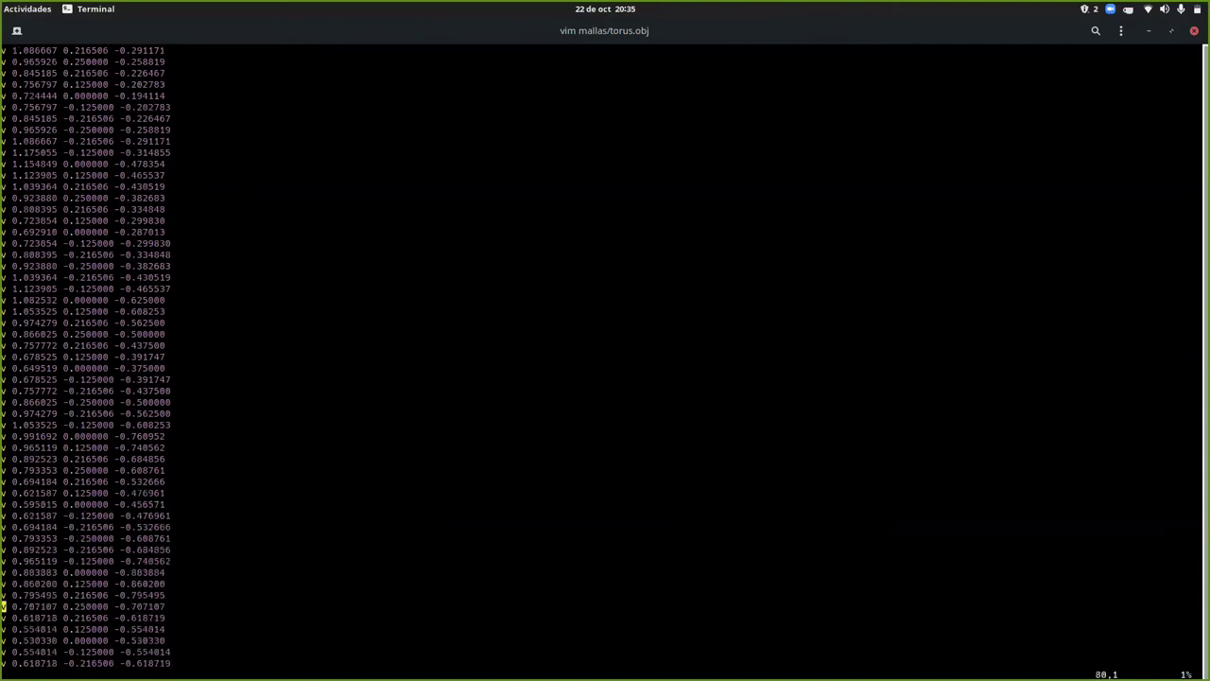
key(j)
key(j)
key(j)
key(j)
key(j)
key(j)
key(j)
key(j)
key(j)
key(j)
key(j)
key(j)
key(j)
key(j)
key(j)
key(j)
key(j)
key(j)
key(j)
key(j)
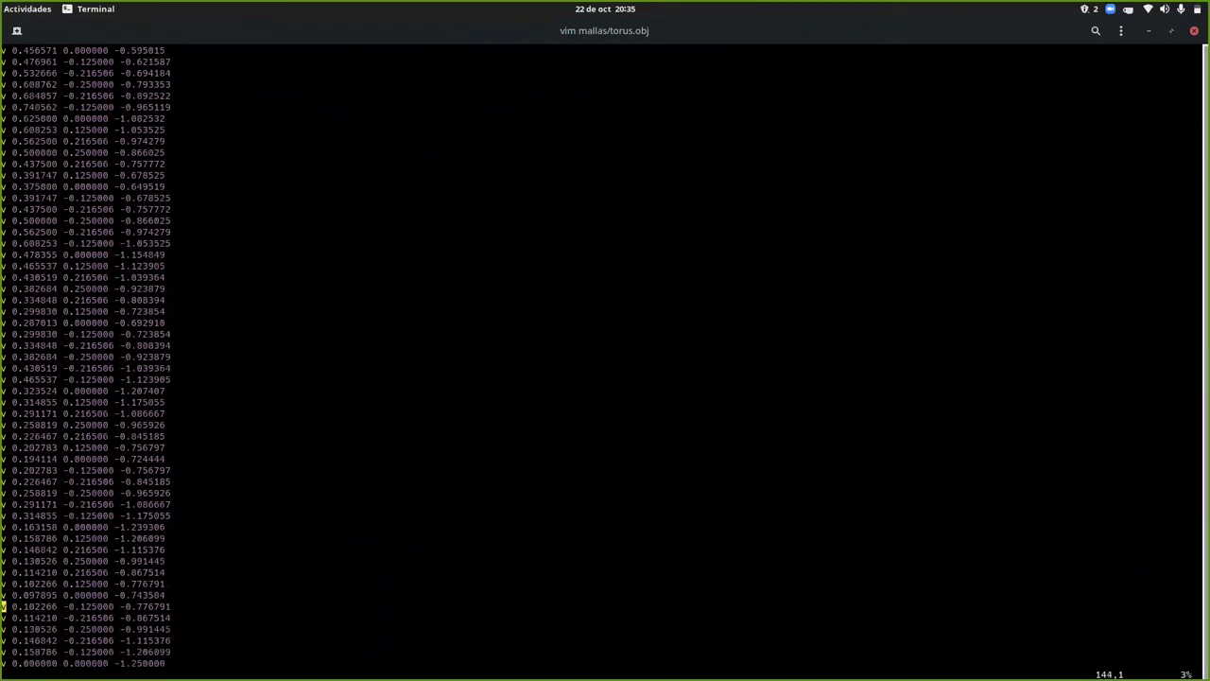
- Examine the vertex coordinate lines farther down in torus.obj
key(ctrl+u)
key(ctrl+u)
key(ctrl+u)
key(ctrl+u)
key(ctrl+u)
key(ctrl+u)
key(ctrl+u)
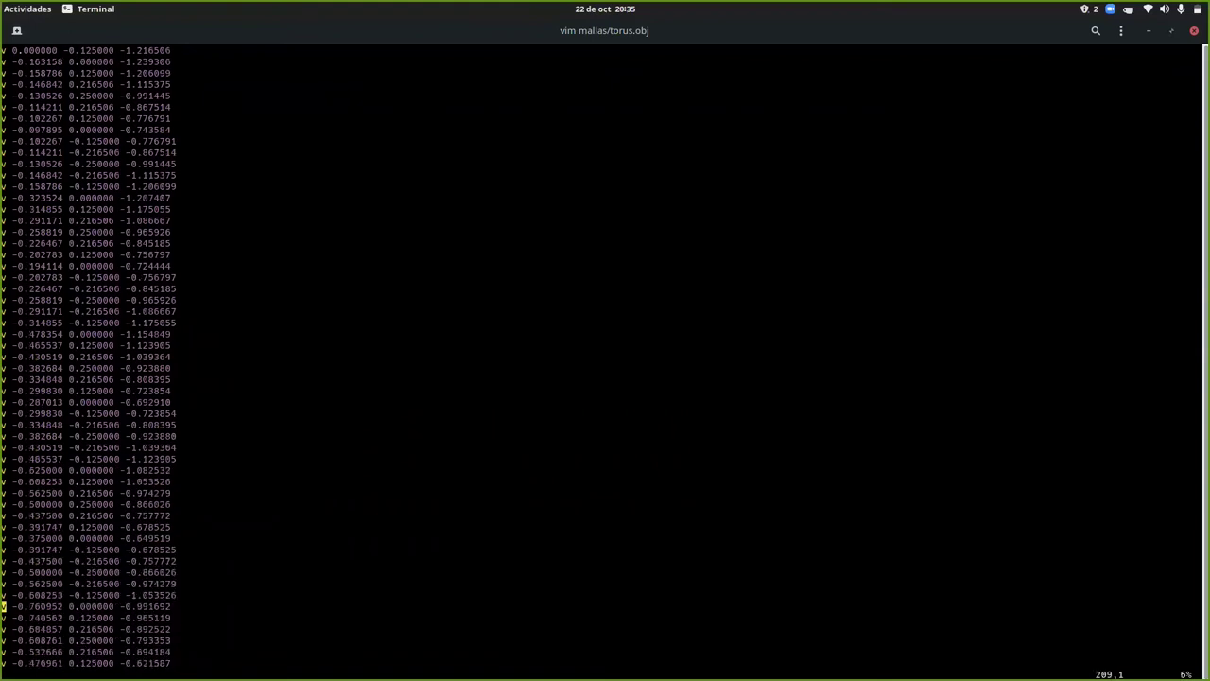
- Go to the end of torus.obj and examine its last face lines (f entries)
key(shift+g)
key(k)
key(k)
key(k)
key(k)
key(k)
key(k)
key(k)
key(k)
key(k)
key(k)
key(k)
key(k)
key(k)
key(k)
key(k)
key(k)
key(k)
key(k)
key(k)
key(k)
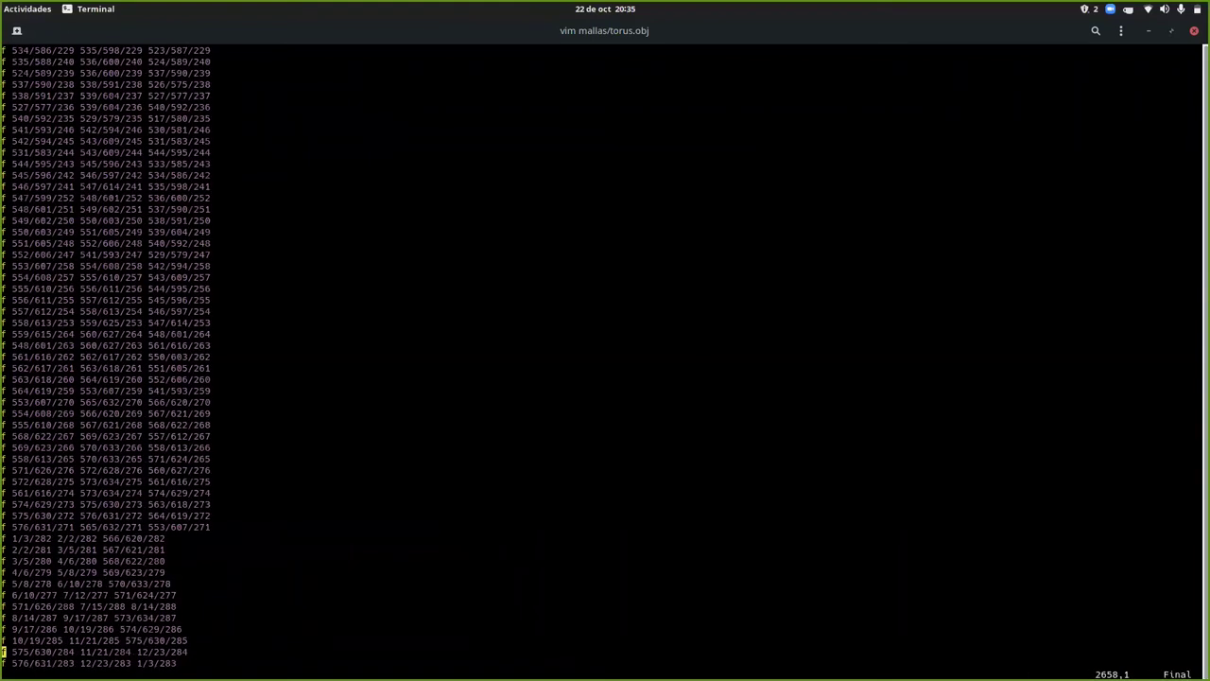
key(k)
key(k)
key(k)
key(k)
key(k)
key(k)
key(k)
key(k)
key(k)
key(k)
key(k)
key(k)
key(k)
key(k)
key(k)
key(k)
key(k)
key(k)
key(k)
key(k)
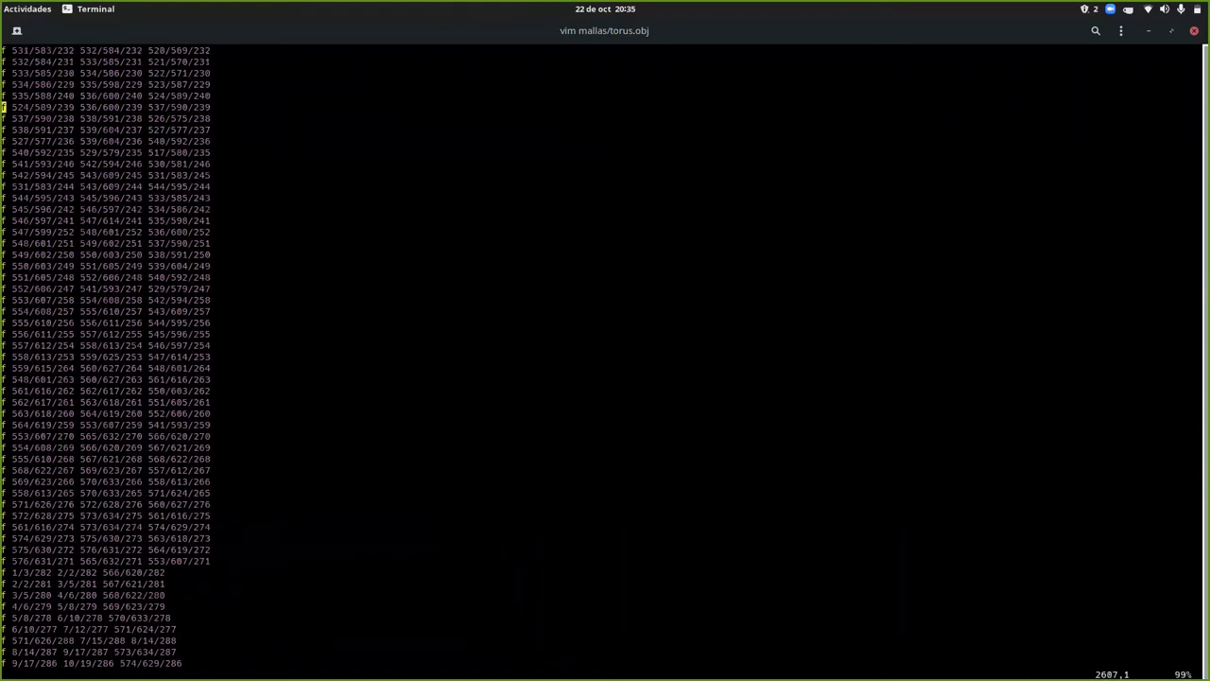
- Examine the slash-separated index groups within individual face lines of torus.obj
key(l)
key(l)
key(l)
key(l)
key(l)
key(l)
key(l)
key(l)
key(l)
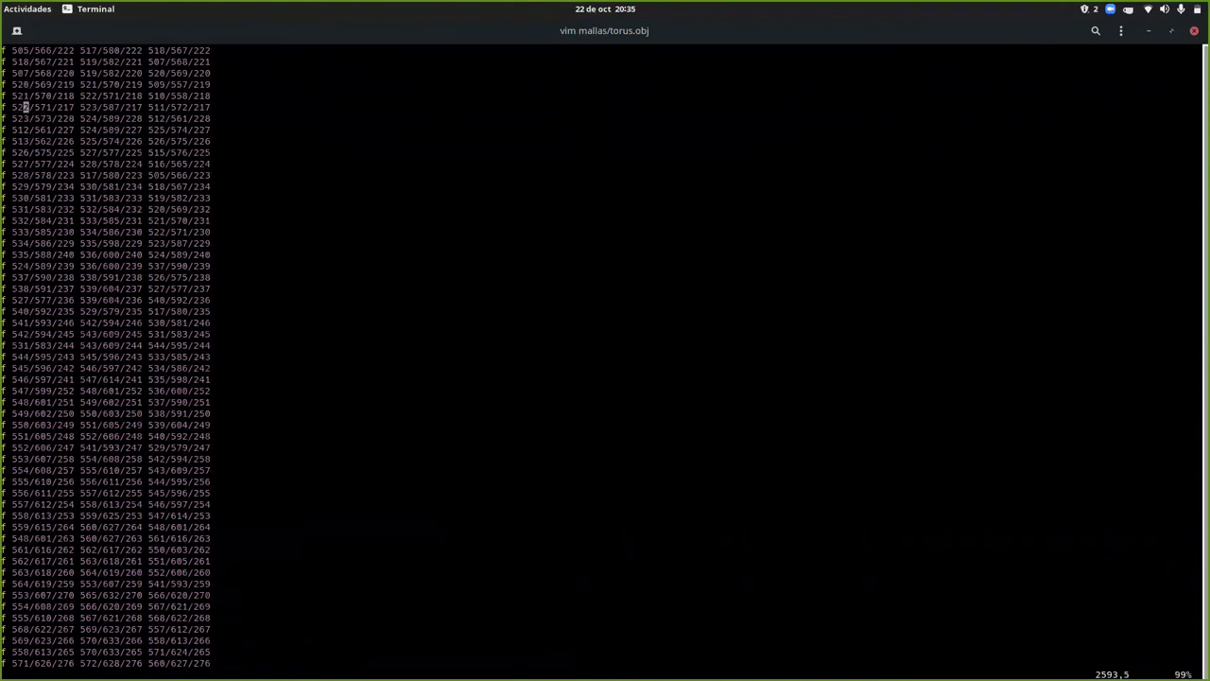
key(l)
key(l)
- Examine the earlier face lines upward from the one under the cursor in torus.obj
key(k)
key(k)
key(k)
key(k)
key(k)
key(k)
key(k)
key(k)
key(k)
key(k)
key(k)
key(k)
key(k)
key(k)
key(k)
key(k)
key(k)
key(k)
key(k)
key(k)
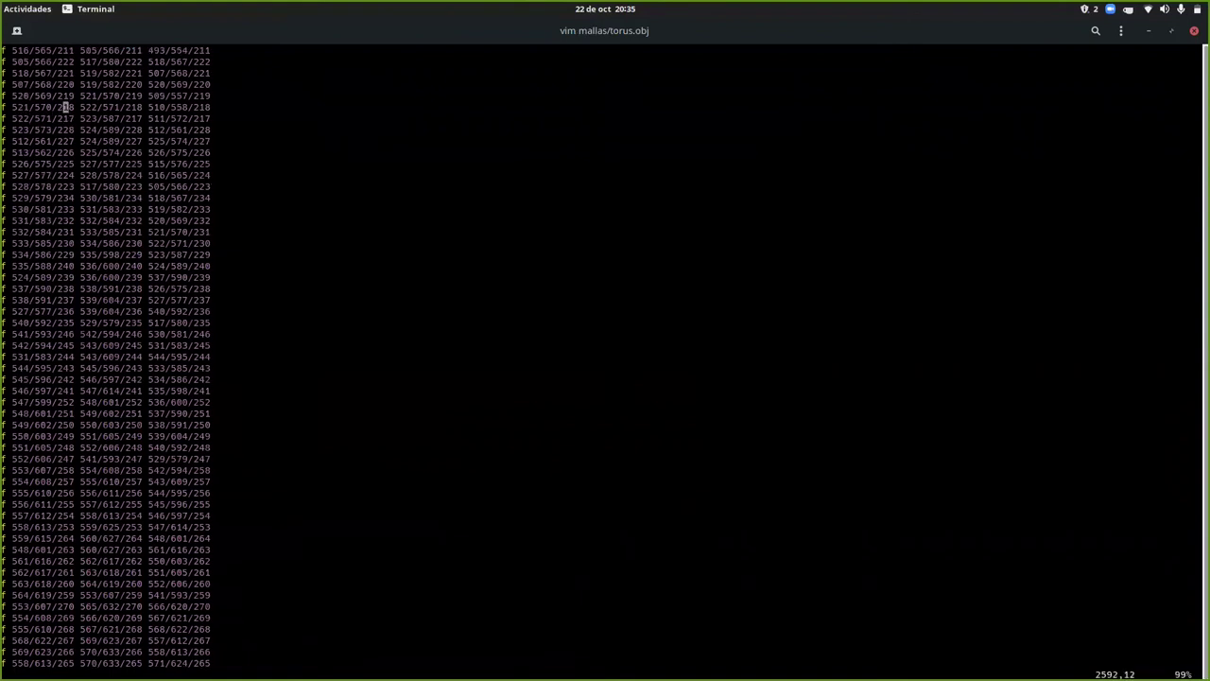
key(k)
key(k)
key(k)
key(k)
key(k)
key(k)
key(k)
key(k)
key(k)
key(k)
key(k)
key(k)
key(k)
key(k)
key(k)
key(k)
key(k)
key(k)
key(k)
key(k)
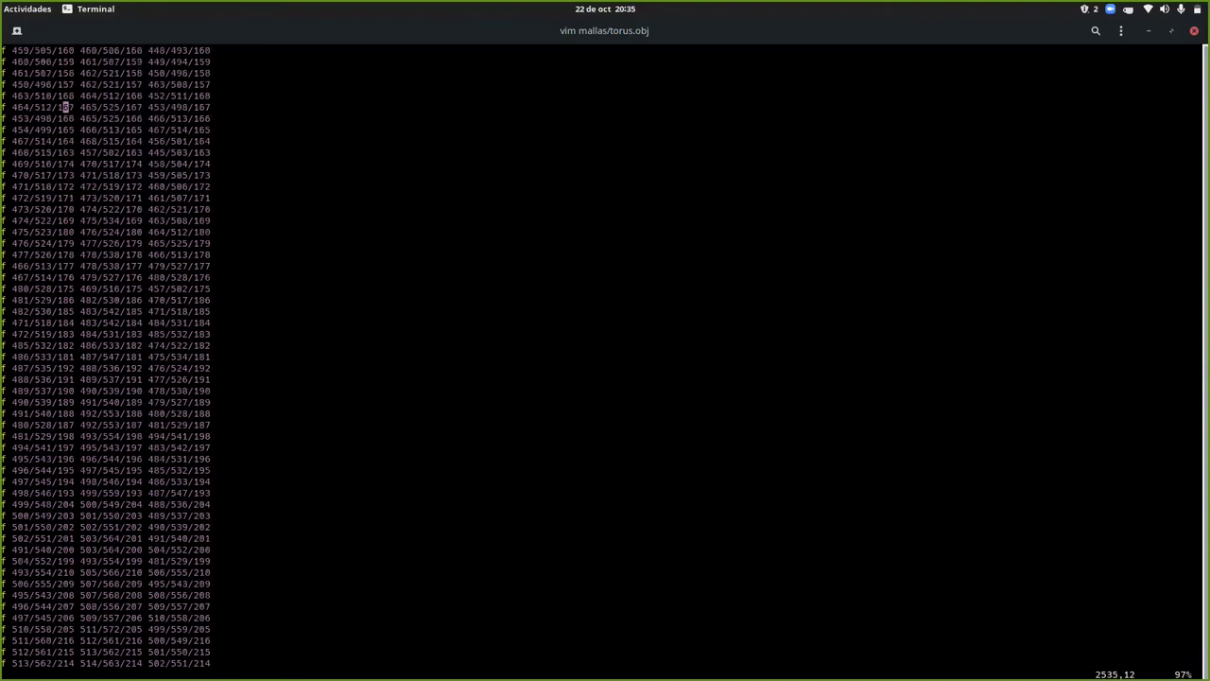
- Quit vim and highlight the file name torus.obj in the mallas folder listing
text(:q)
key(Return)
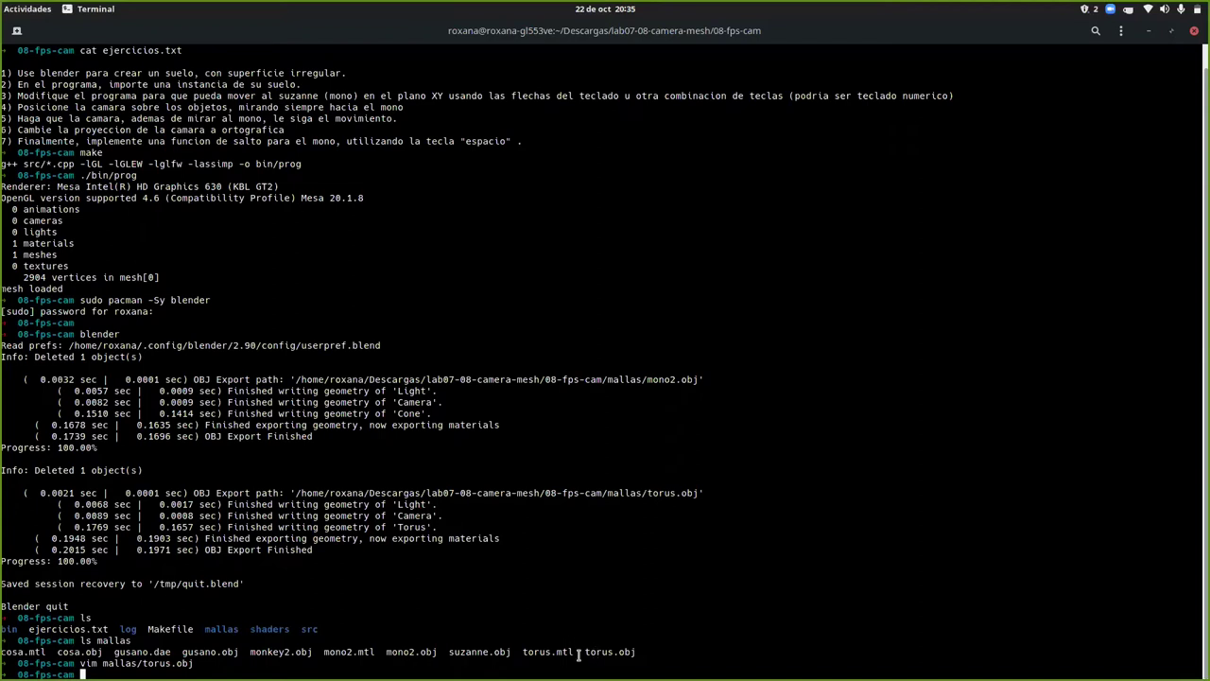
drag(587, 651, 626, 652)
double_click(587, 652)
text(assimp)
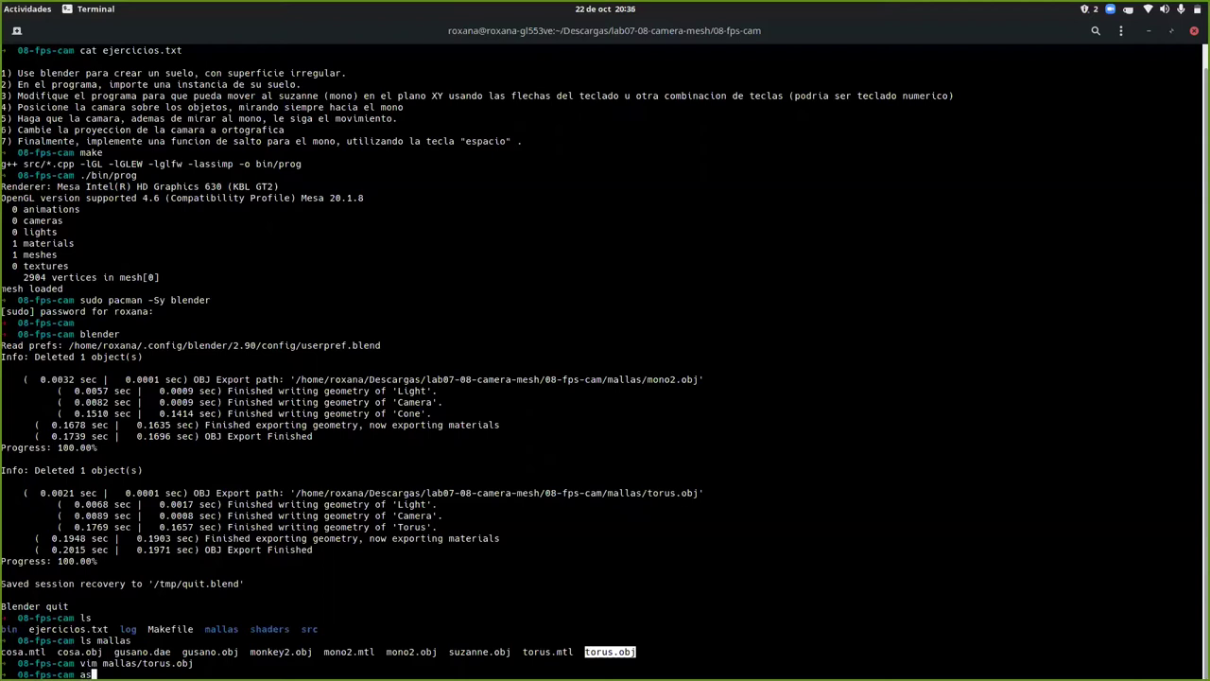
key(BackSpace)
key(BackSpace)
key(BackSpace)
key(BackSpace)
key(BackSpace)
key(BackSpace)
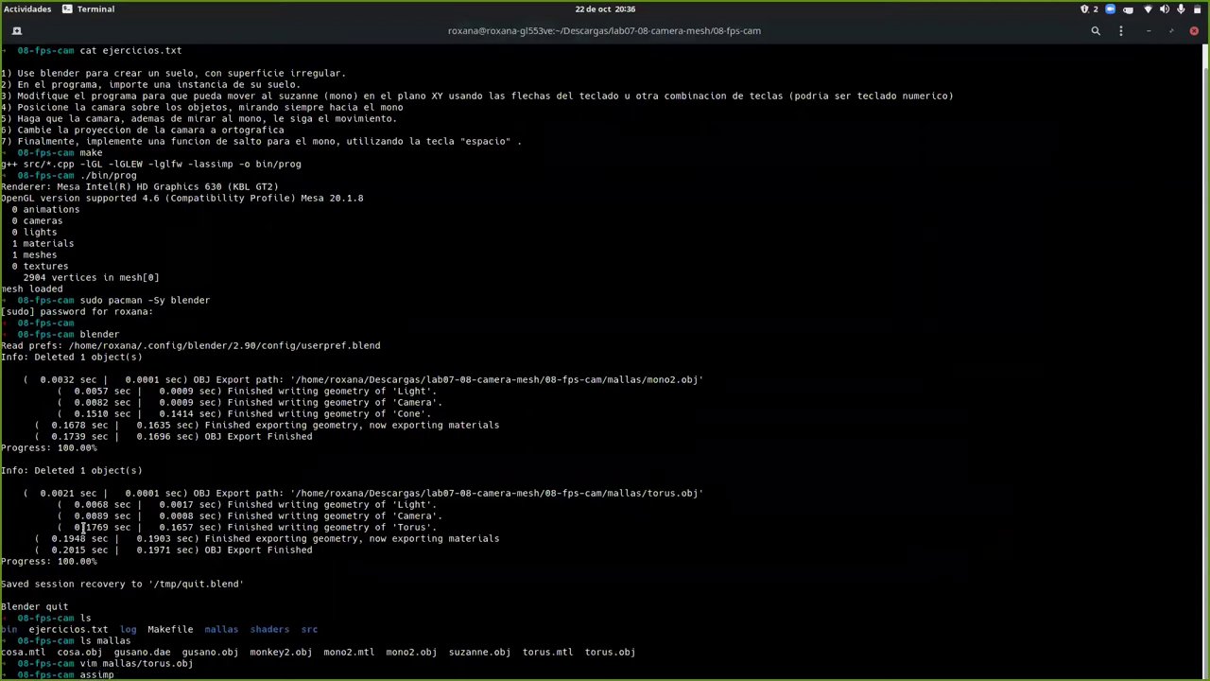
text(sudo paca)
text(man -Sy)
text( assimp)
key(BackSpace)
key(BackSpace)
key(BackSpace)
key(BackSpace)
key(BackSpace)
key(BackSpace)
key(BackSpace)
key(BackSpace)
key(BackSpace)
key(BackSpace)
key(BackSpace)
key(BackSpace)
key(BackSpace)
key(BackSpace)
key(BackSpace)
key(BackSpace)
key(BackSpace)
key(BackSpace)
key(BackSpace)
key(BackSpace)
- Run sudo apt install libassimp-dev in the terminal and cancel it at the password prompt
text(sudo apt install lib-assimp-dev)
key(Left)
key(Left)
key(Left)
key(Left)
key(Left)
key(Left)
key(Left)
key(Left)
key(Left)
key(Left)
key(Left)
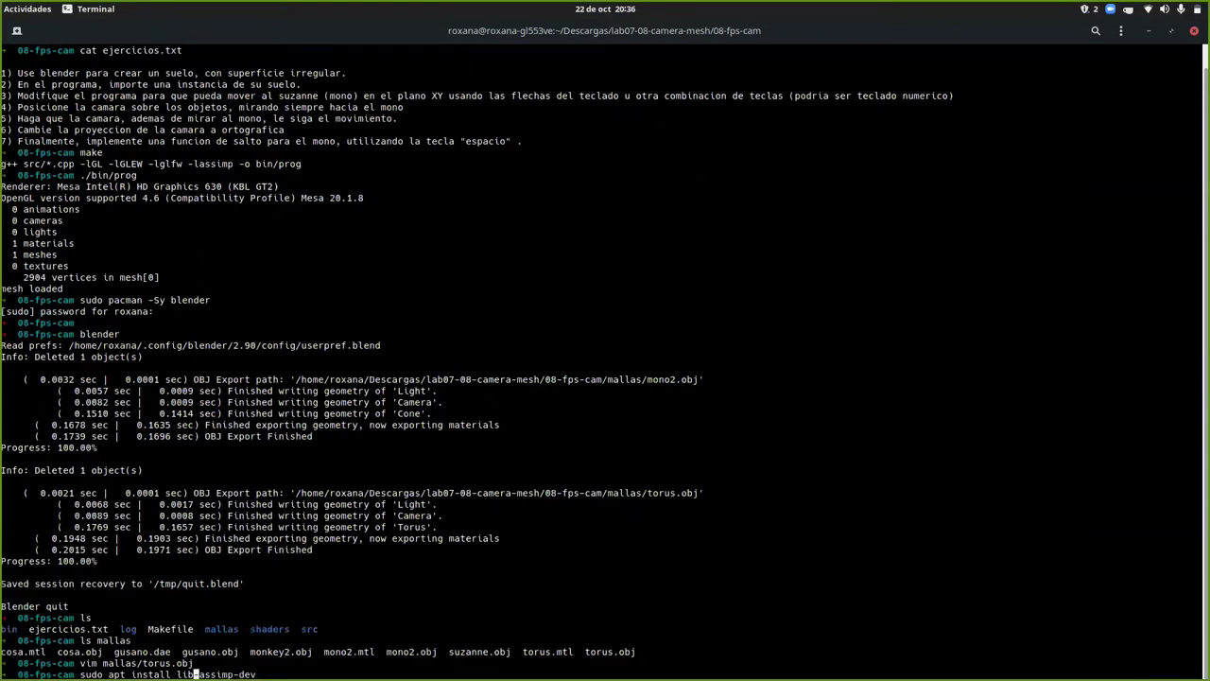
key(Delete)
key(Return)
key(Return)
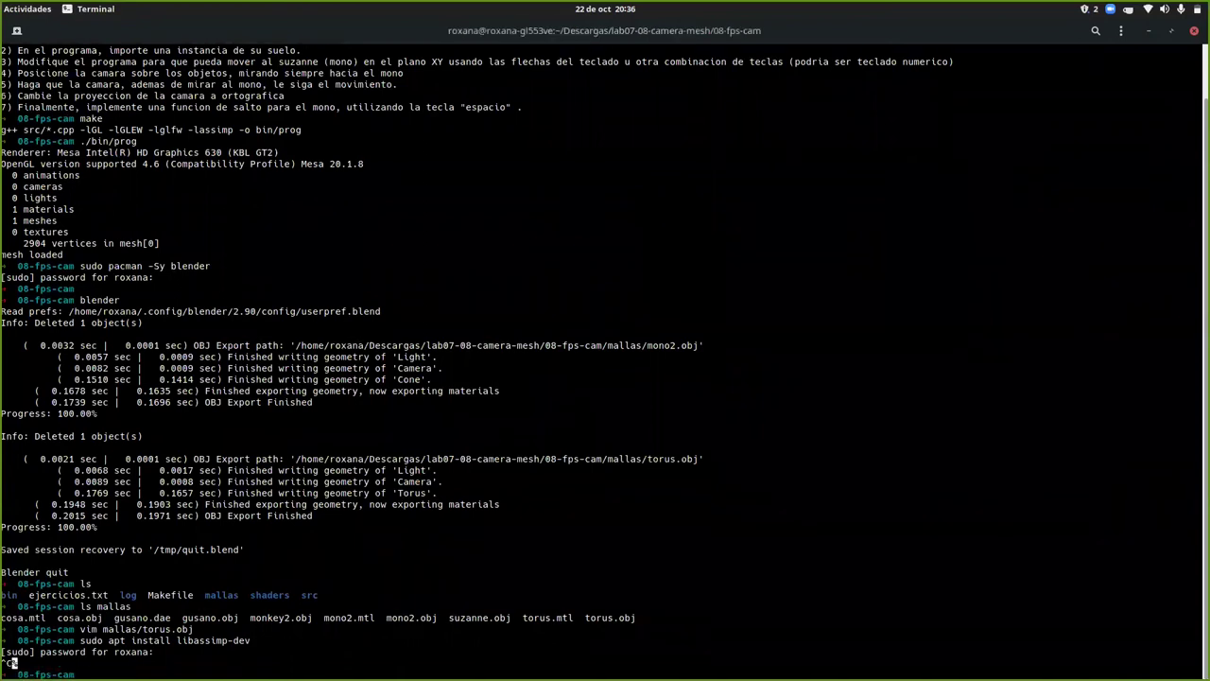
key(alt+Tab)
key(alt+Tab)
key(alt+Tab)
key(alt+Tab)
- Print the contents of ejercicios.txt in the terminal to review the exercise list
text(cat)
key(Tab)
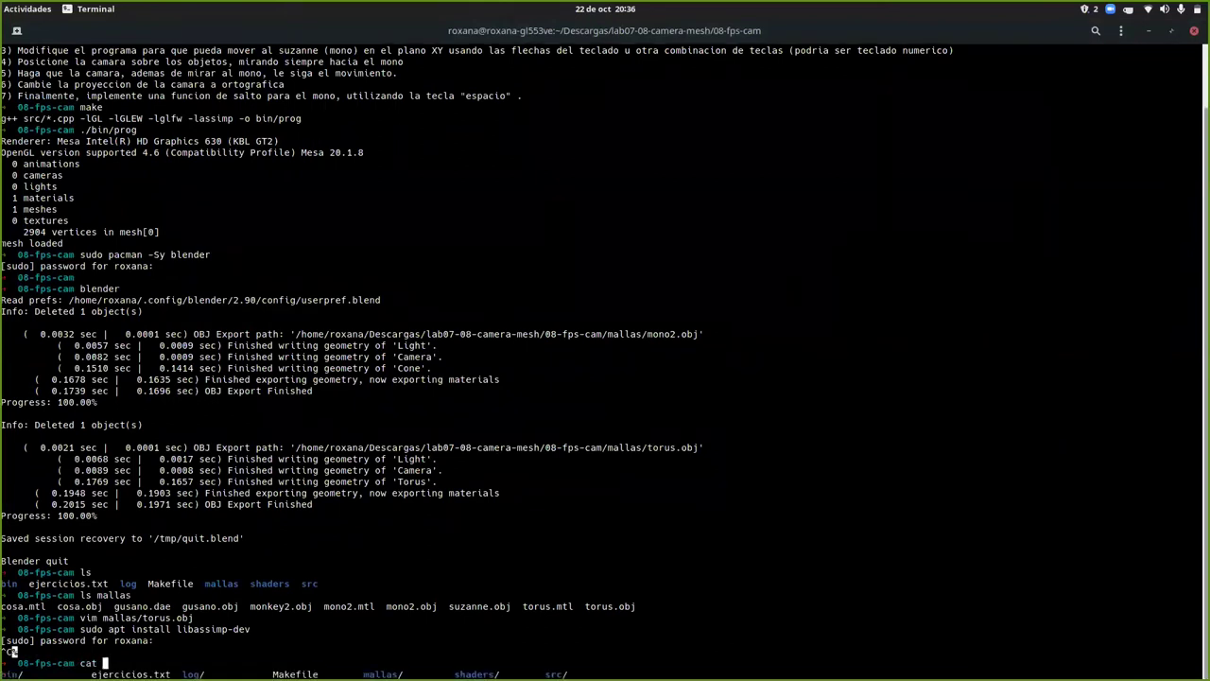
text(e)
key(Tab)
key(Return)
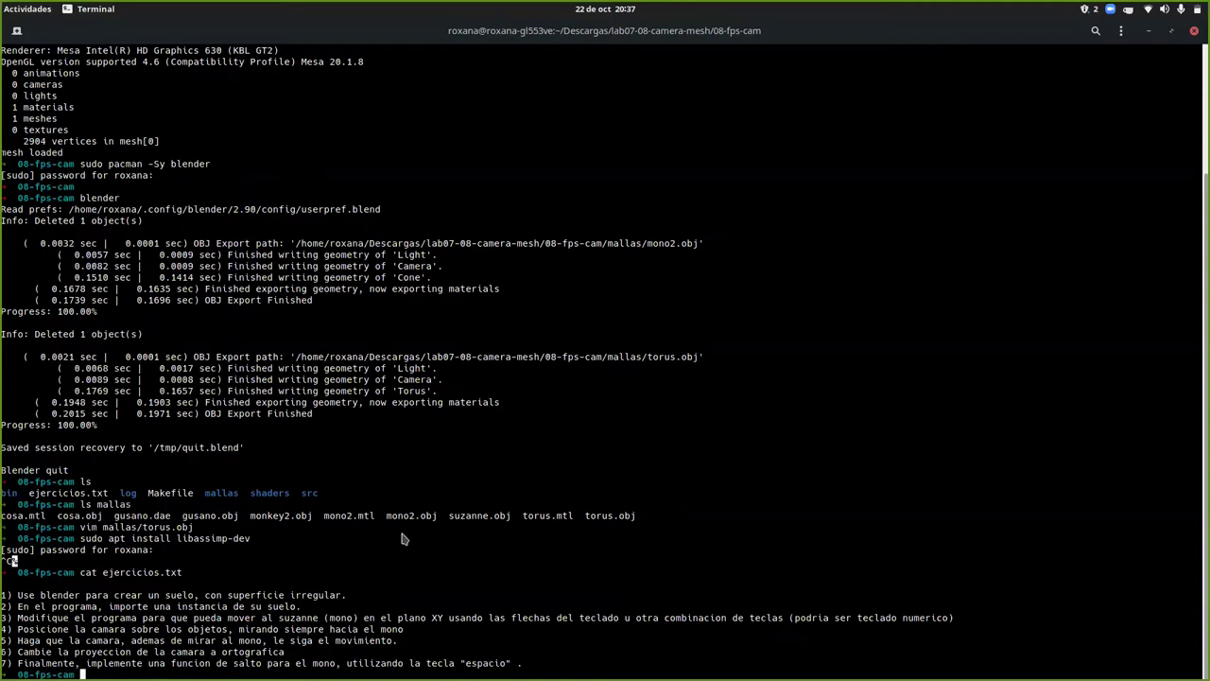
- Switch to the Google Chrome window with the assimp search results
key(alt+Tab)
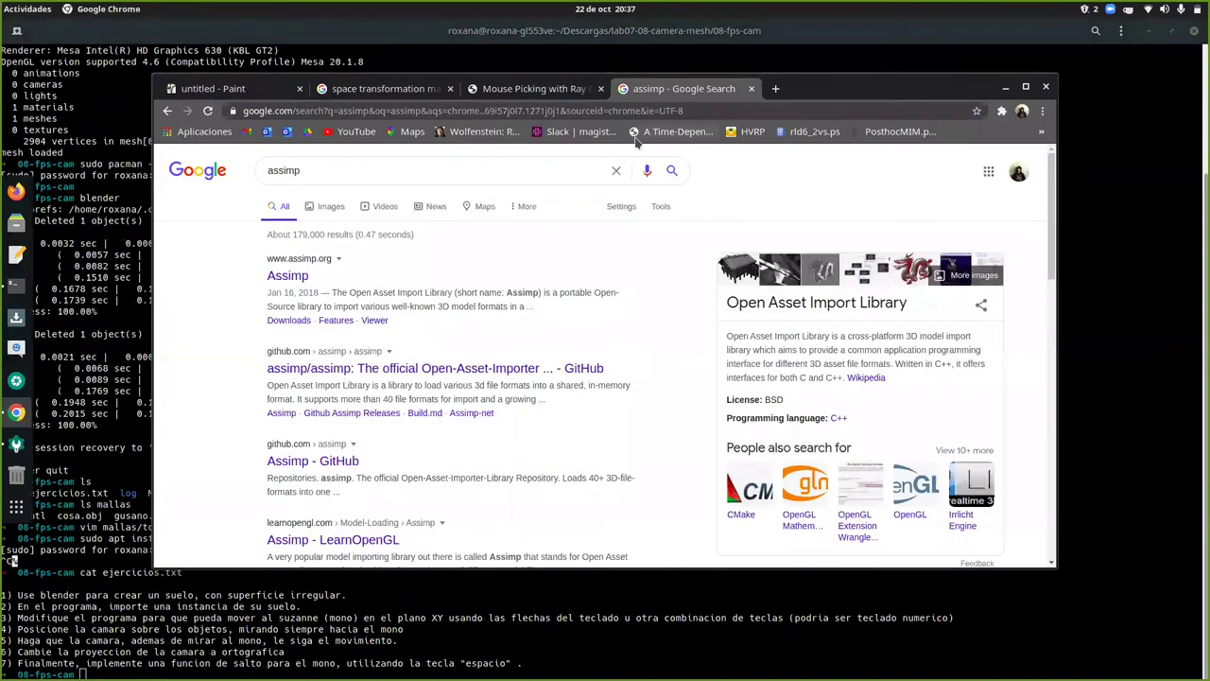
key(alt+Tab)
key(alt+Tab)
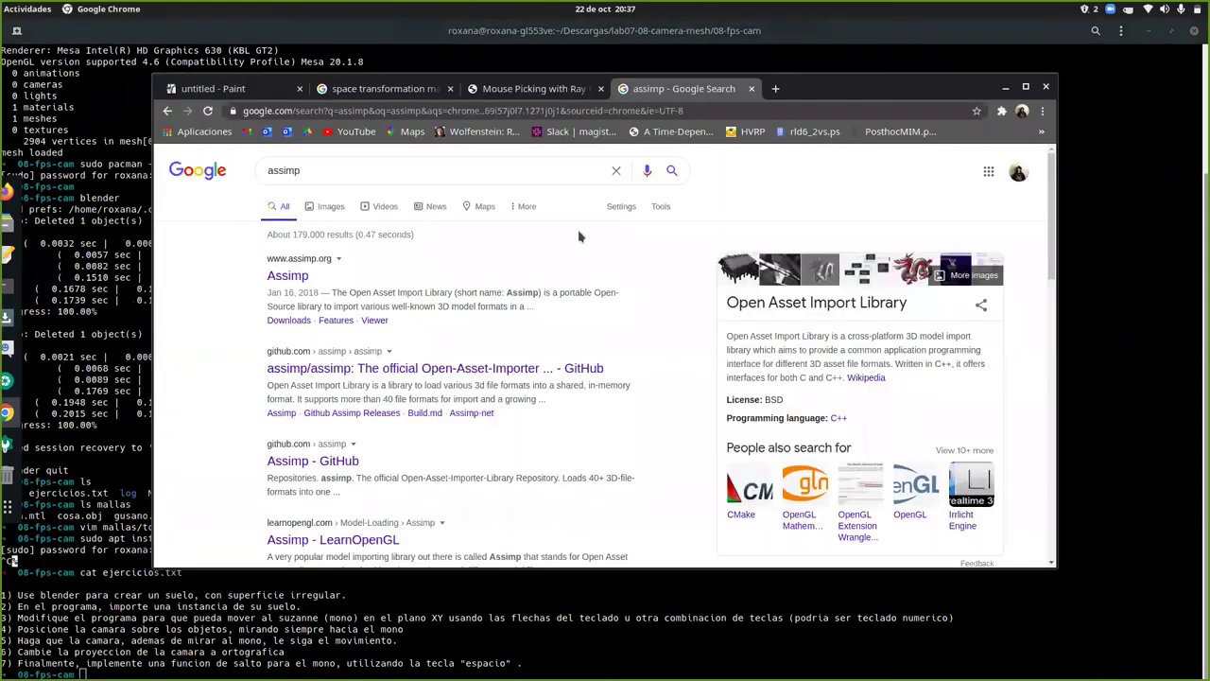
- Switch to the terminal, launch Blender with the blender command, and delete the default cube from the scene
key(alt+Tab)
text(bl)
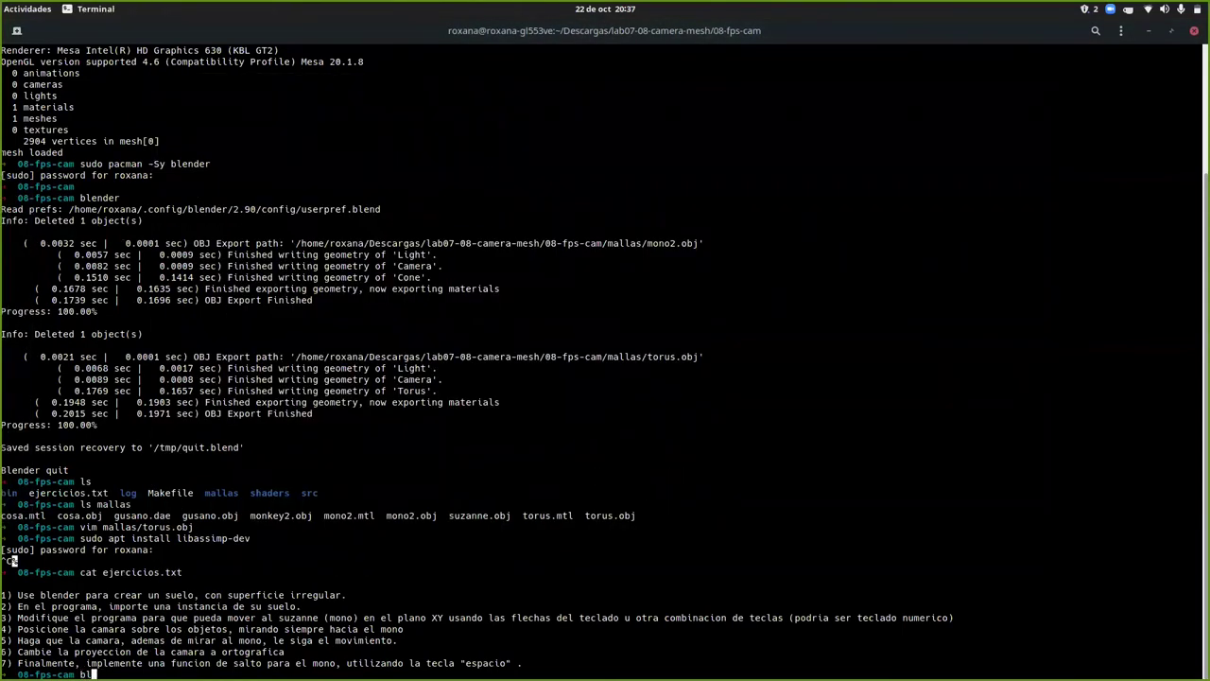
text(ender)
key(Return)
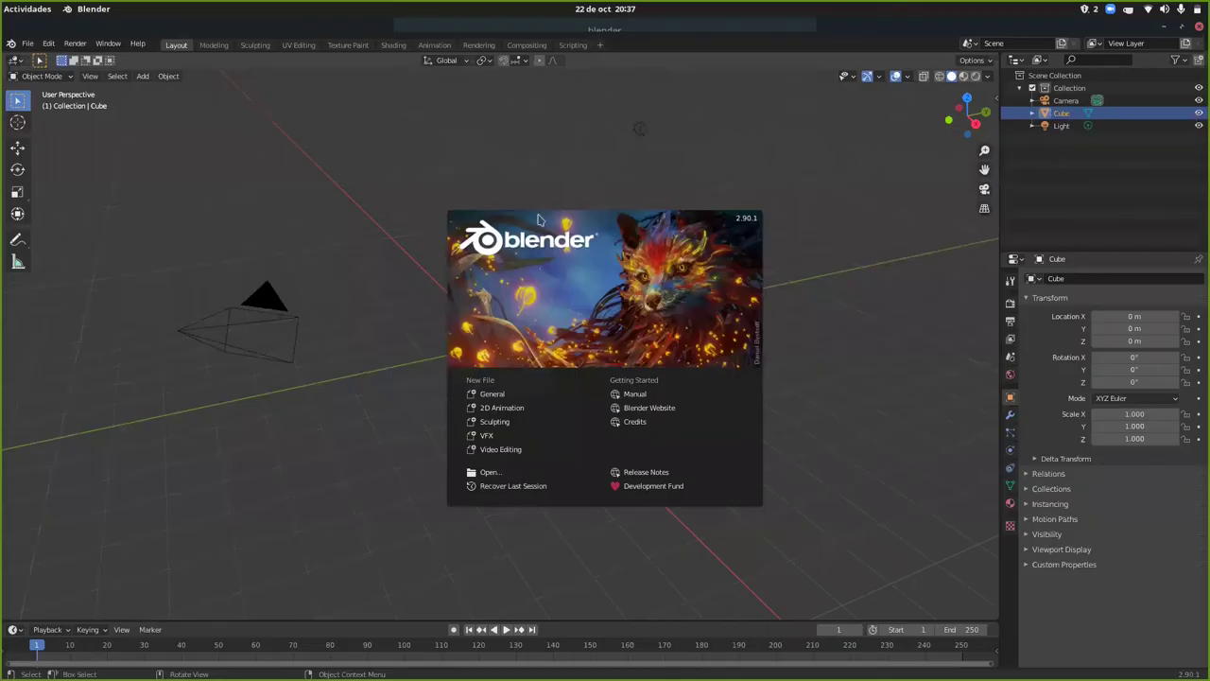
click(461, 189)
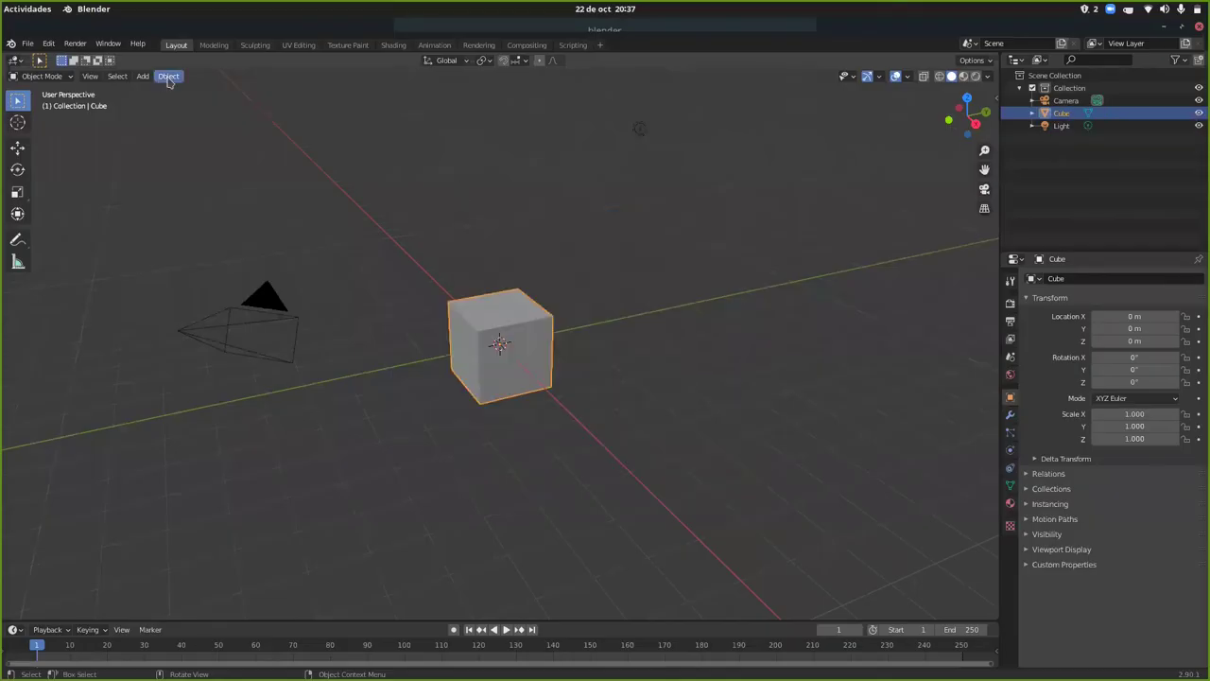
key(Delete)
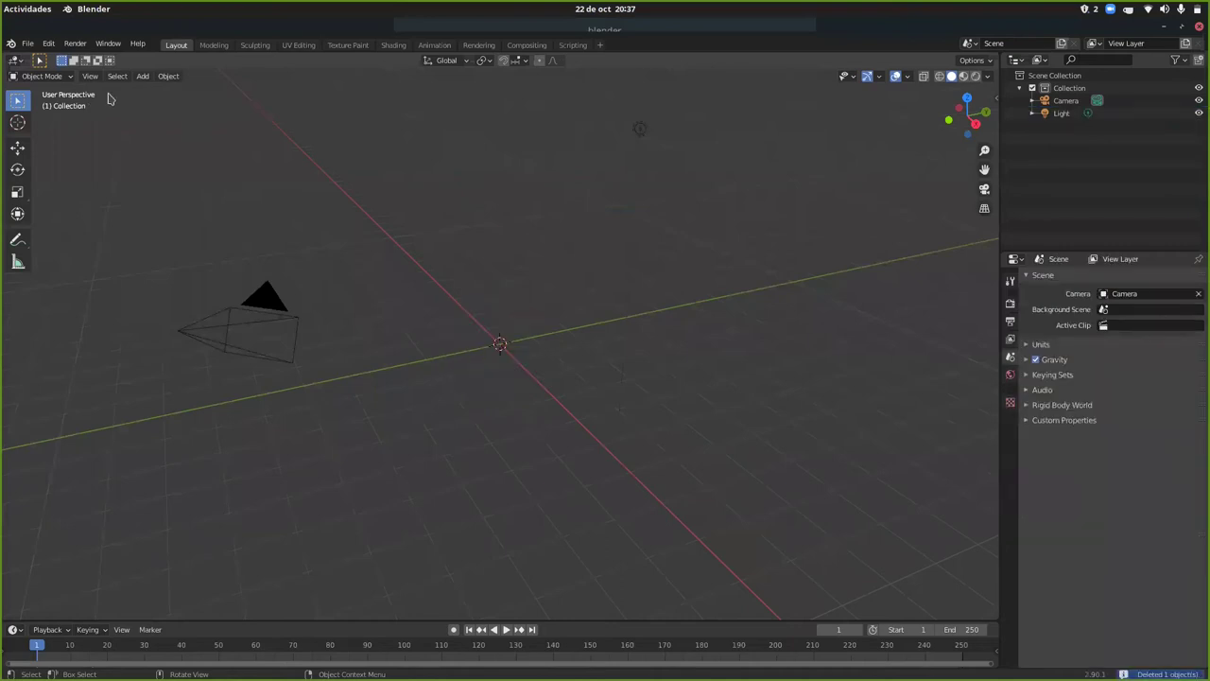
- Add a mesh cube to the empty scene, looking over the available surface and mesh primitives
click(143, 76)
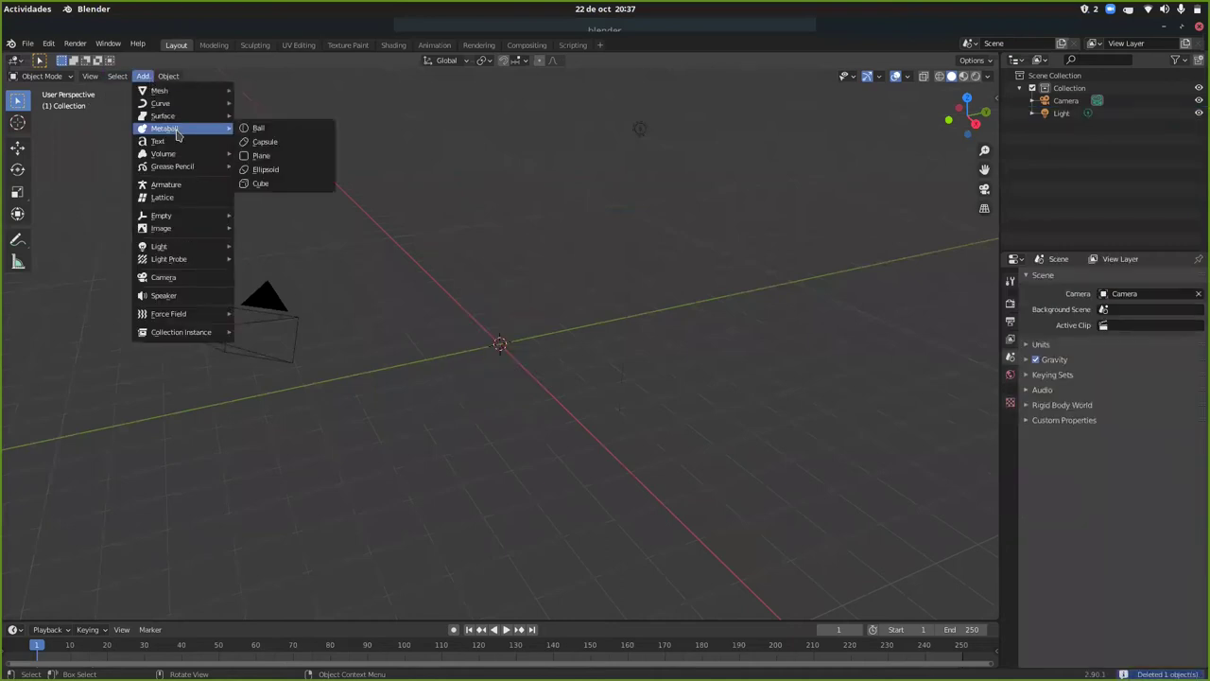
mouse_move(189, 118)
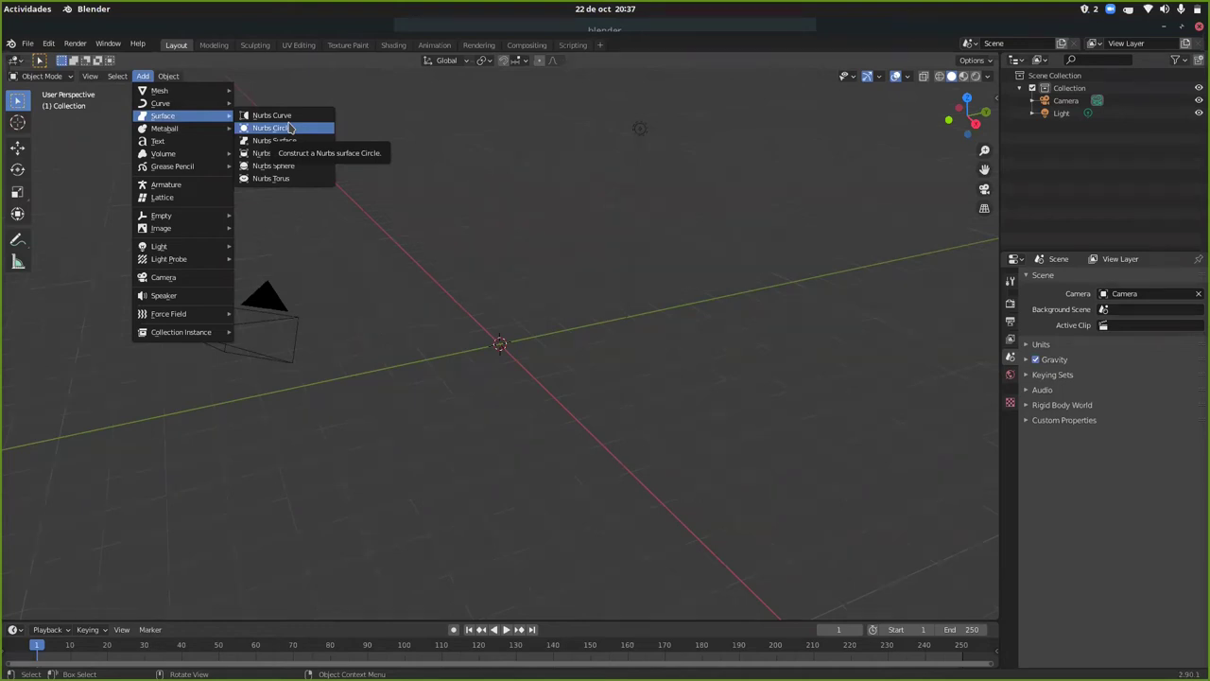
mouse_move(186, 90)
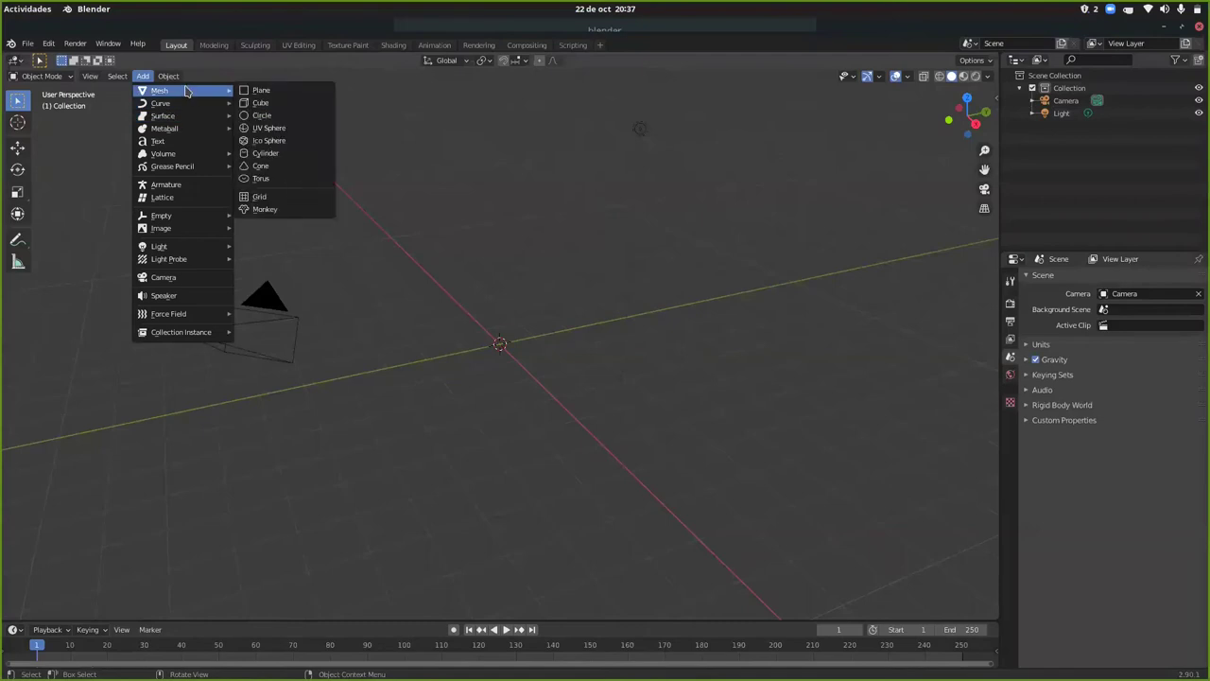
click(303, 102)
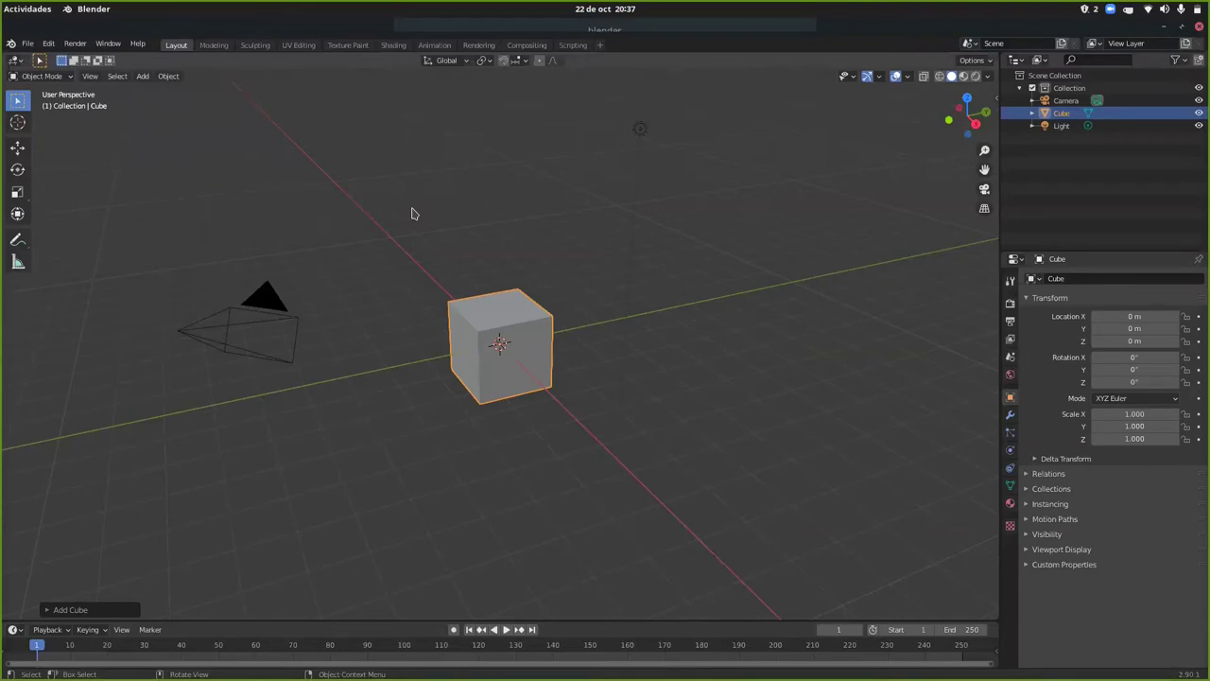
- Delete the added cube and quit Blender without saving the changes
key(Delete)
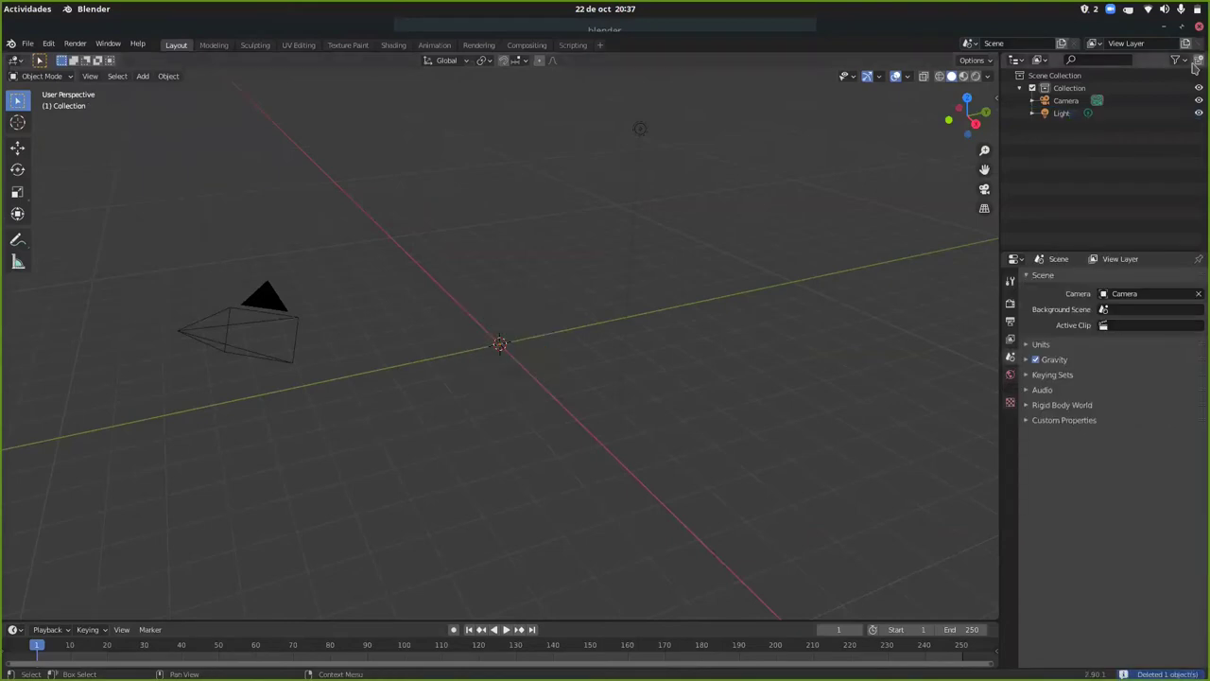
click(1199, 26)
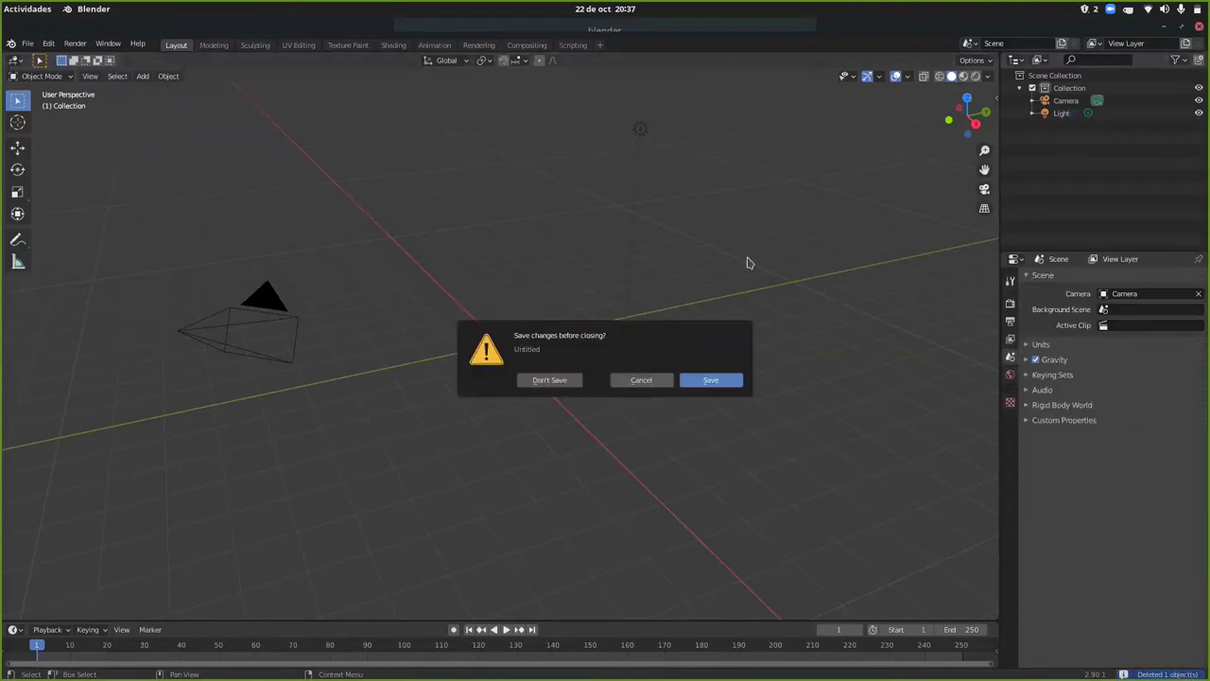
click(540, 381)
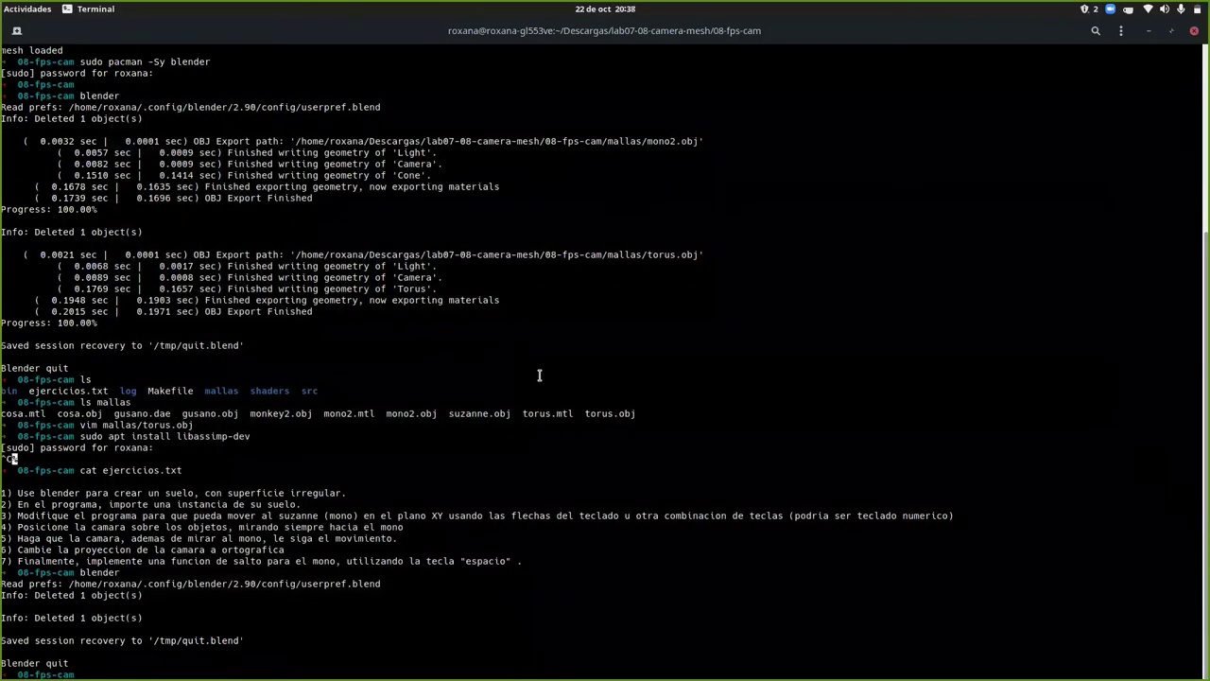
- Build the project with make and highlight the -lassimp linker flag in the printed g++ command
text(make)
key(Return)
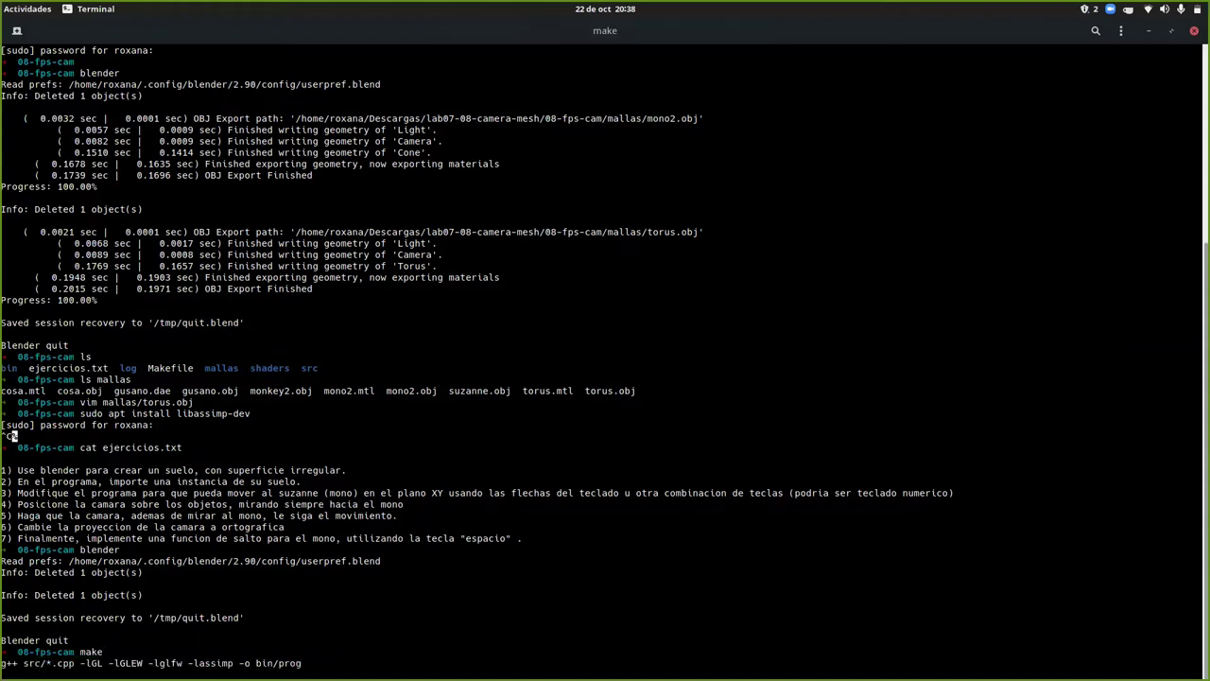
double_click(204, 662)
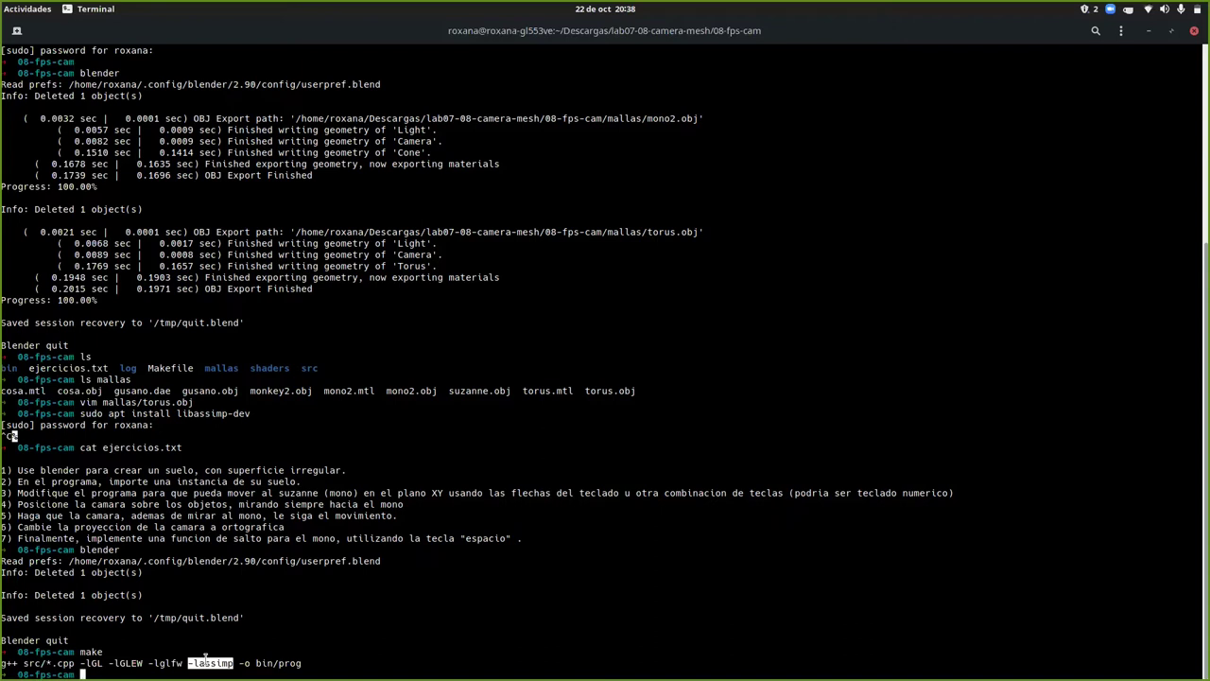
- Open src/main.cpp in vim from the 08-fps-cam folder
text(vi)
key(Tab)
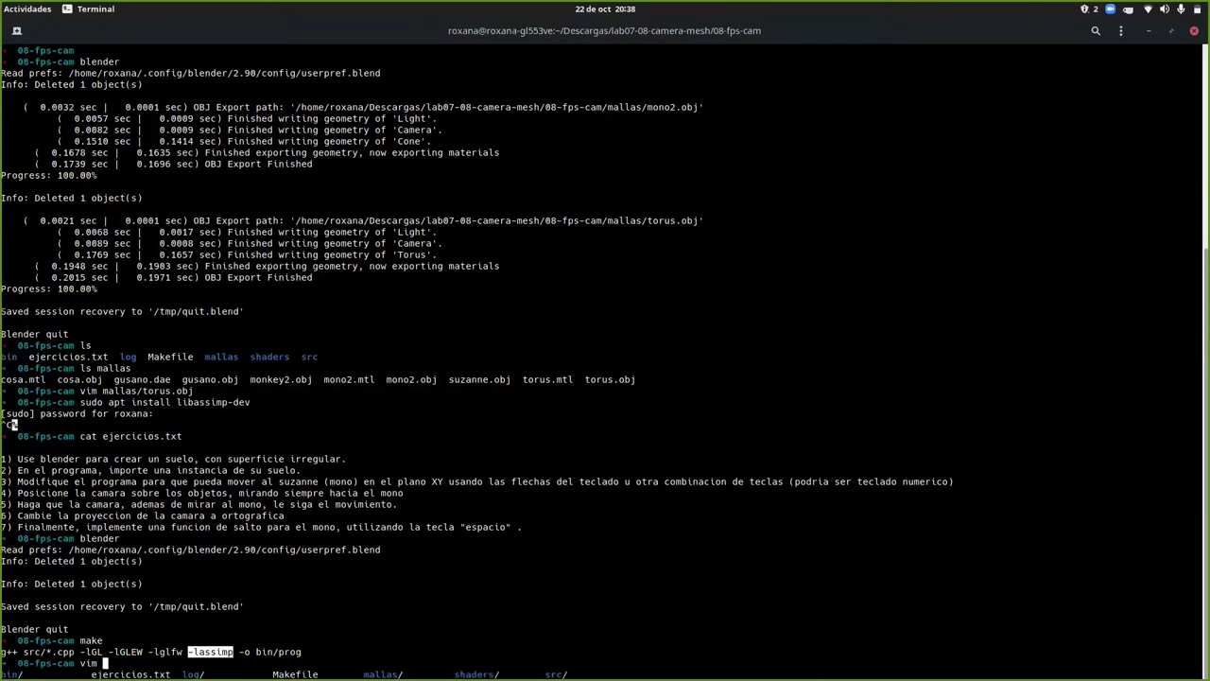
key(Tab)
key(Tab)
key(Tab)
key(Tab)
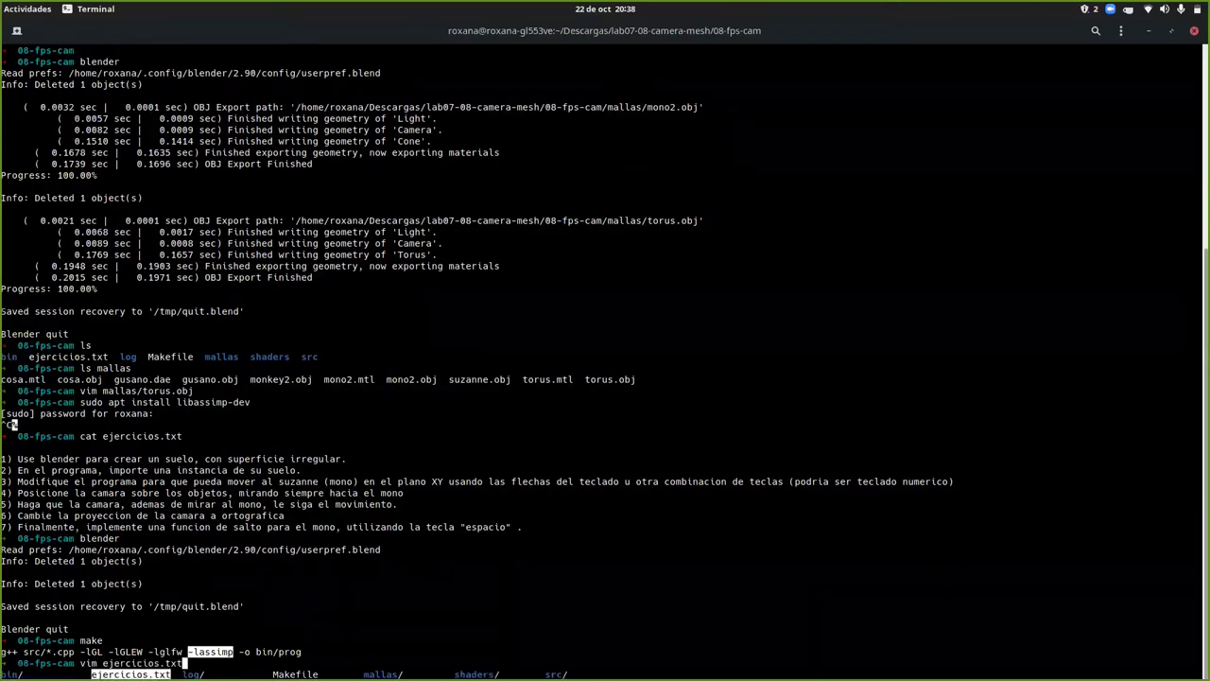
key(Tab)
key(Tab)
key(Tab)
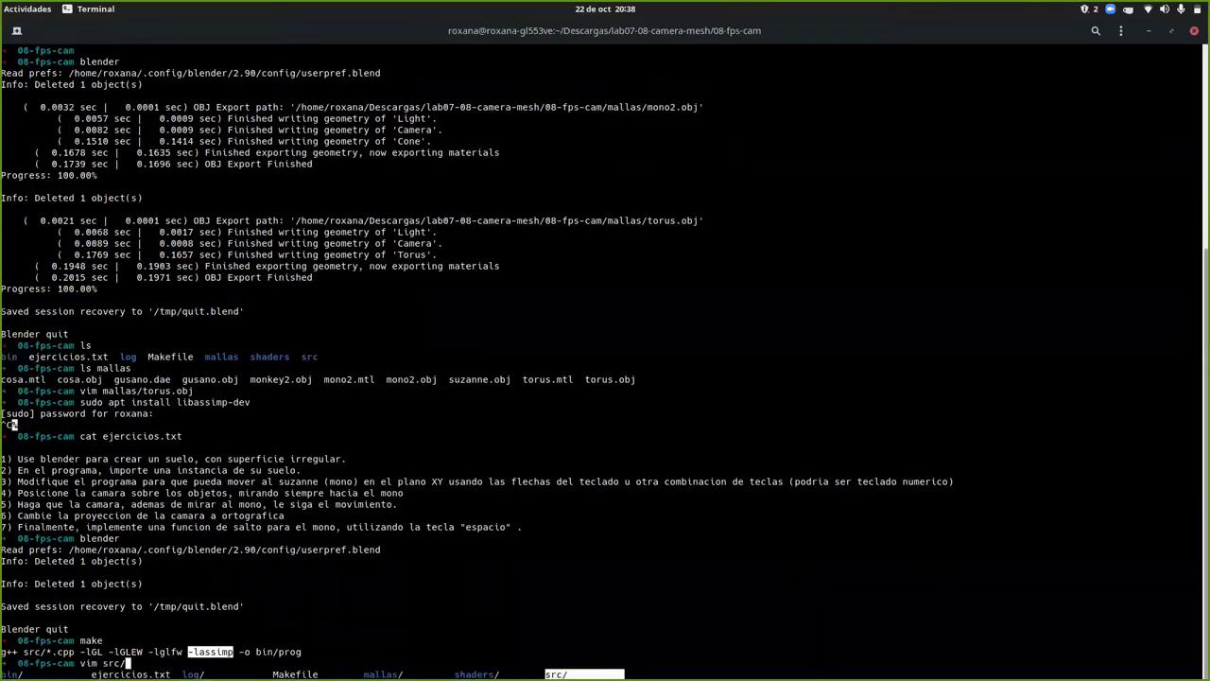
text(main.cpp)
key(Return)
- Go to the beginning of main.cpp and examine the header comment and the Assimp, GLEW and GLFW include lines
key(k)
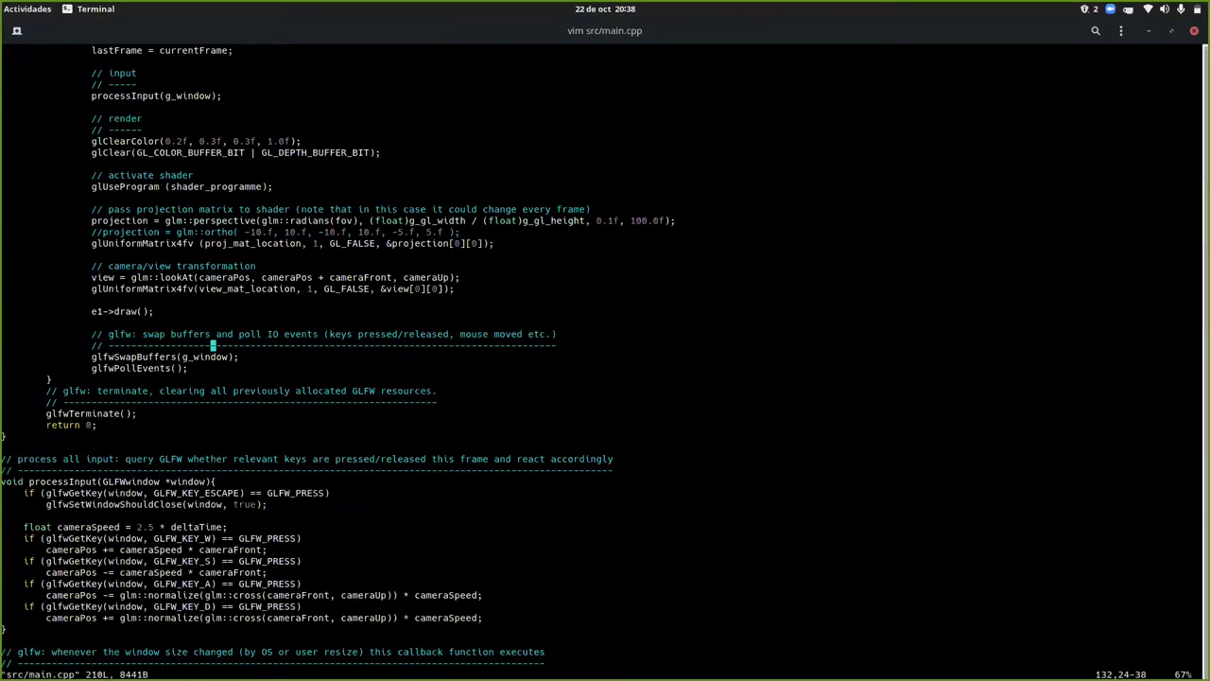
key(g)
key(j)
key(j)
key(j)
key(j)
key(j)
key(j)
key(j)
key(j)
key(j)
key(j)
key(j)
key(j)
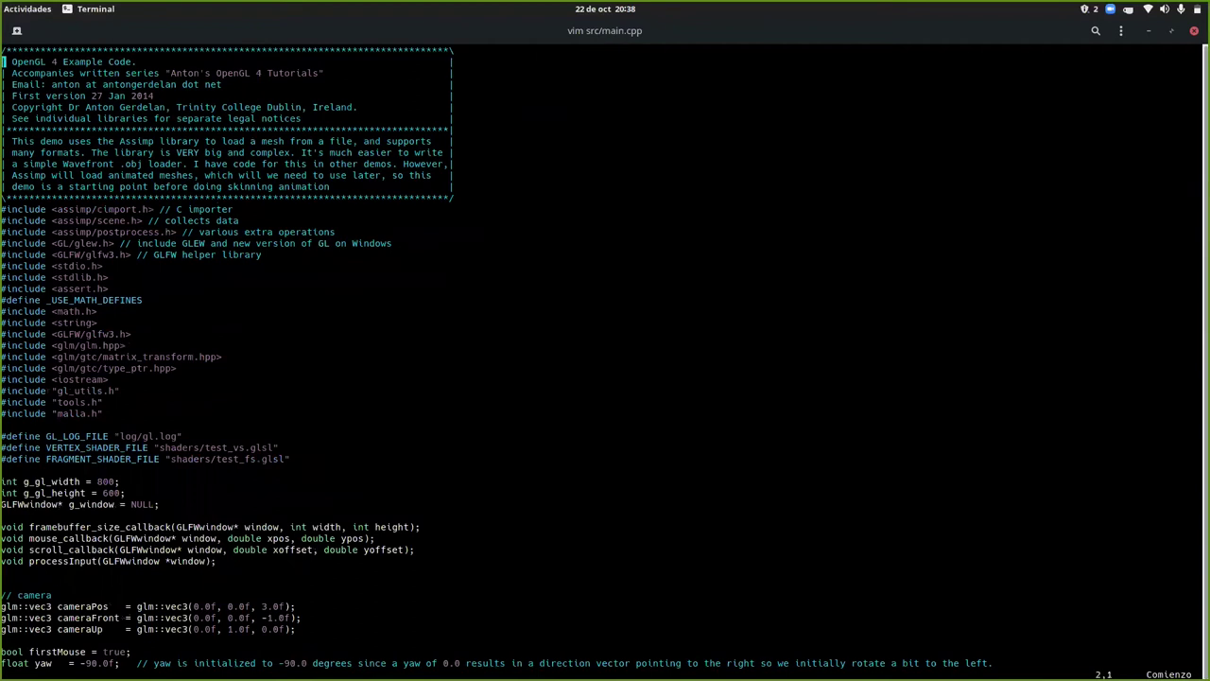
key(k)
key(j)
key(j)
key(j)
key(j)
key(j)
key(j)
key(j)
key(j)
key(j)
key(j)
key(j)
key(j)
key(j)
key(j)
key(j)
key(j)
key(k)
key(k)
key(k)
key(k)
key(k)
key(k)
key(k)
key(k)
key(k)
key(k)
- Review the remaining includes, the log and shader file defines, the window globals and the callback declarations
key(l)
key(j)
key(j)
key(j)
key(j)
key(j)
key(j)
key(j)
key(j)
key(j)
key(j)
key(j)
key(j)
key(j)
key(j)
key(j)
key(j)
key(j)
key(j)
key(j)
key(j)
key(j)
key(j)
key(j)
key(j)
key(j)
key(j)
key(j)
key(j)
key(j)
key(j)
key(j)
key(j)
key(j)
key(k)
key(k)
key(k)
key(k)
key(k)
key(k)
key(k)
key(k)
key(k)
key(k)
key(k)
key(k)
key(k)
key(k)
key(k)
key(k)
key(k)
key(k)
key(k)
key(k)
key(k)
- Examine the camera vector declarations, placing the cursor within the cameraPos name
key(j)
key(k)
key(j)
key(k)
key(j)
key(j)
key(j)
key(j)
key(j)
key(j)
key(j)
key(j)
key(j)
key(j)
key(j)
key(j)
key(j)
key(k)
key(k)
key(l)
key(l)
key(l)
key(l)
key(l)
key(l)
key(l)
key(l)
key(l)
key(l)
key(l)
key(l)
key(l)
key(l)
key(l)
key(h)
key(h)
key(h)
key(h)
key(h)
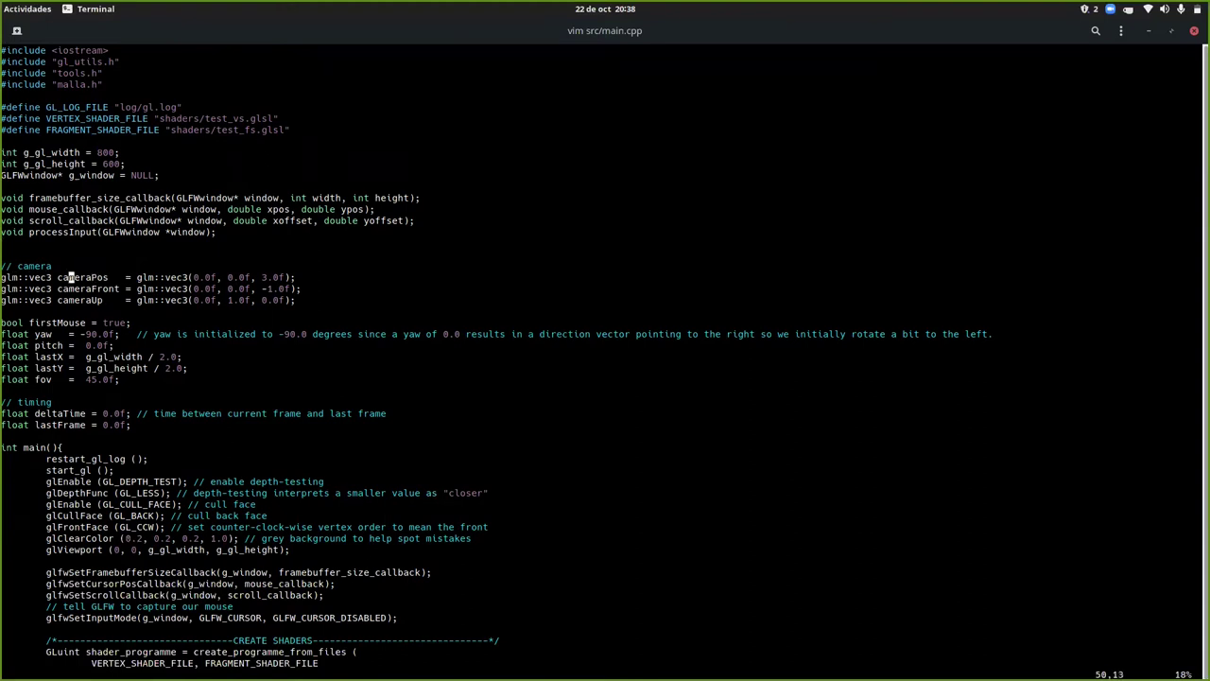
- Examine the cameraPos declaration, then the cameraFront vector name on the line below it
key(l)
key(l)
key(l)
key(l)
key(l)
key(l)
key(l)
key(l)
key(j)
key(b)
key(l)
- Go through the cameraUp declaration up to its glm::vec3 component values, then back toward the variable name
key(j)
key(l)
key(l)
key(l)
key(l)
key(l)
key(l)
key(l)
key(l)
key(l)
key(l)
key(l)
key(l)
key(l)
key(l)
key(l)
key(l)
key(l)
key(l)
key(l)
key(l)
key(l)
key(l)
key(l)
key(l)
key(l)
key(l)
key(l)
key(l)
key(l)
key(l)
key(l)
key(l)
key(l)
key(b)
key(b)
key(b)
key(b)
key(b)
key(b)
key(b)
key(b)
key(b)
key(b)
key(b)
key(b)
- Move past the firstMouse and yaw declarations to examine the initial value of the pitch variable
key(h)
key(h)
key(h)
key(h)
key(h)
key(j)
key(j)
key(j)
key(j)
key(h)
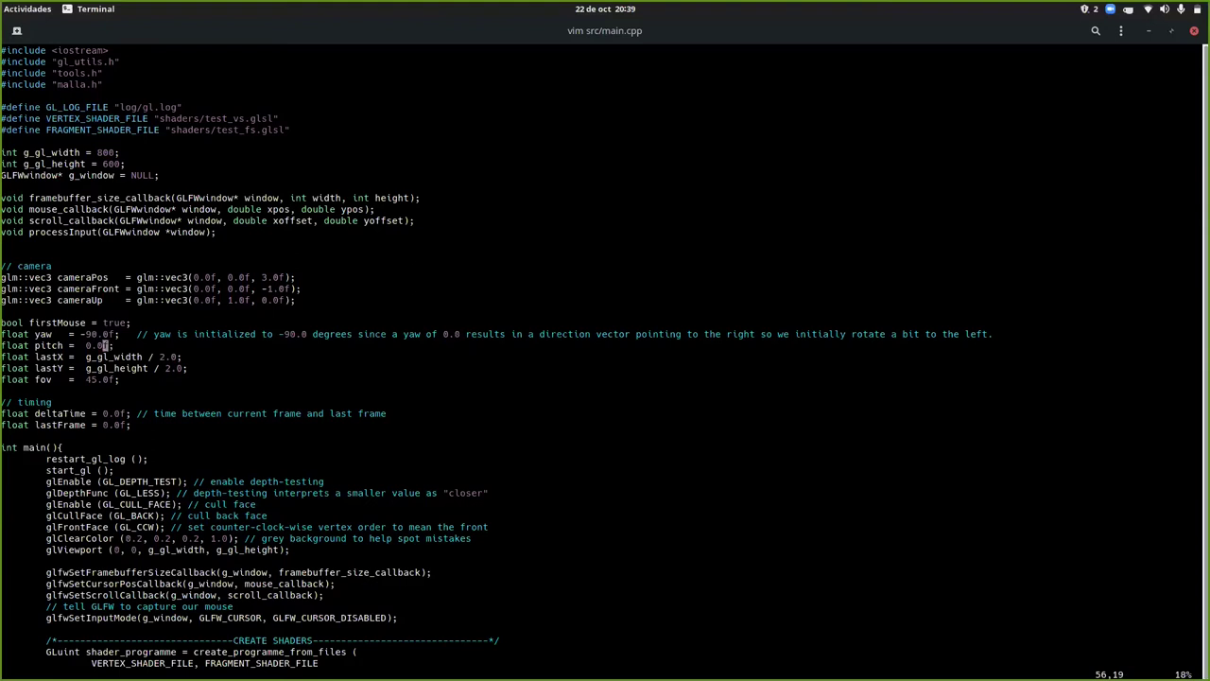